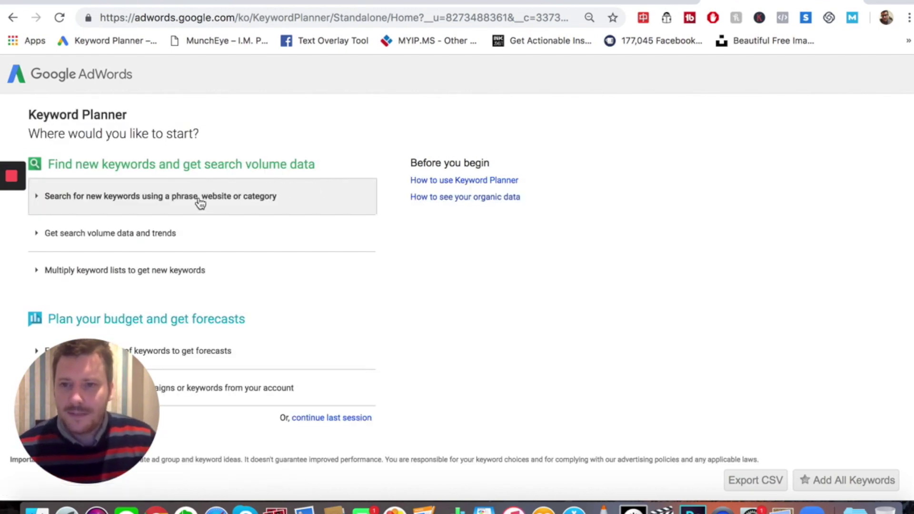
- Get new keyword ideas for the product or service "how to dribble in basketball" and look over the suggested keywords
click(108, 201)
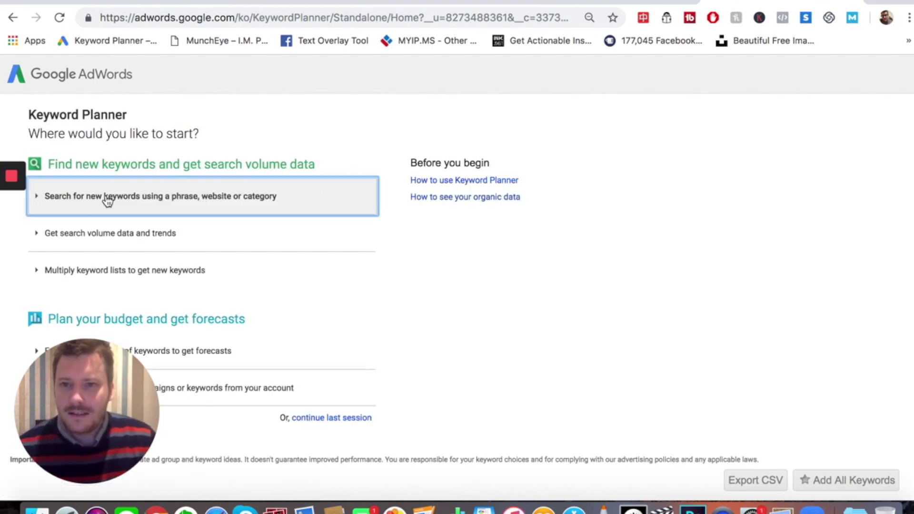
click(280, 265)
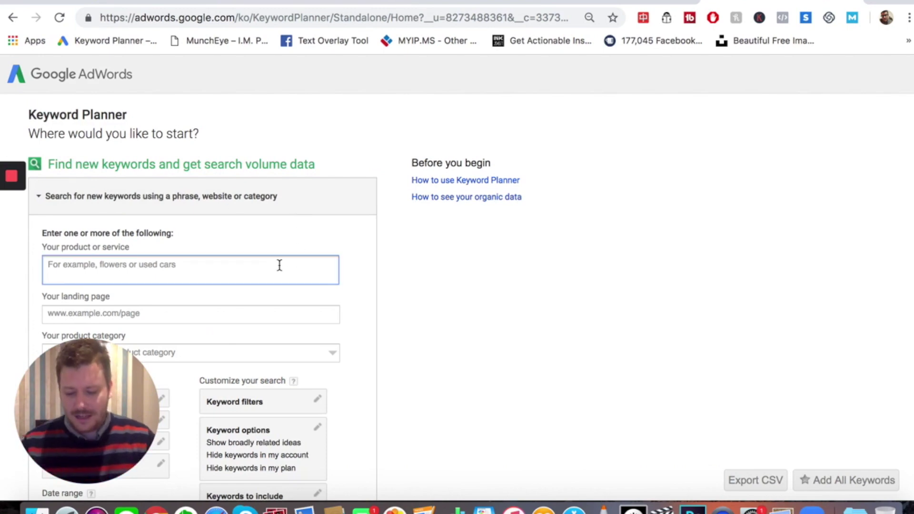
text(how to dribble in basketball)
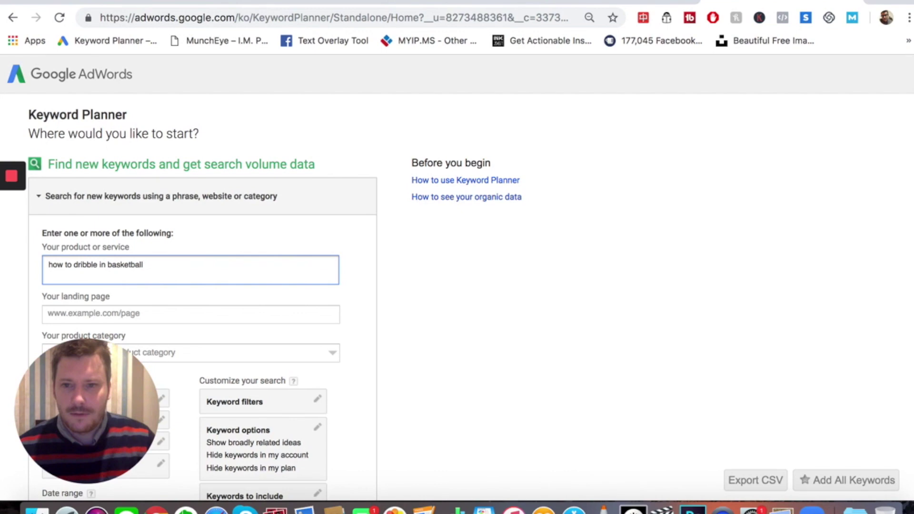
scroll(278, 282, down, 6)
scroll(278, 282, up, 3)
scroll(898, 374, down, 3)
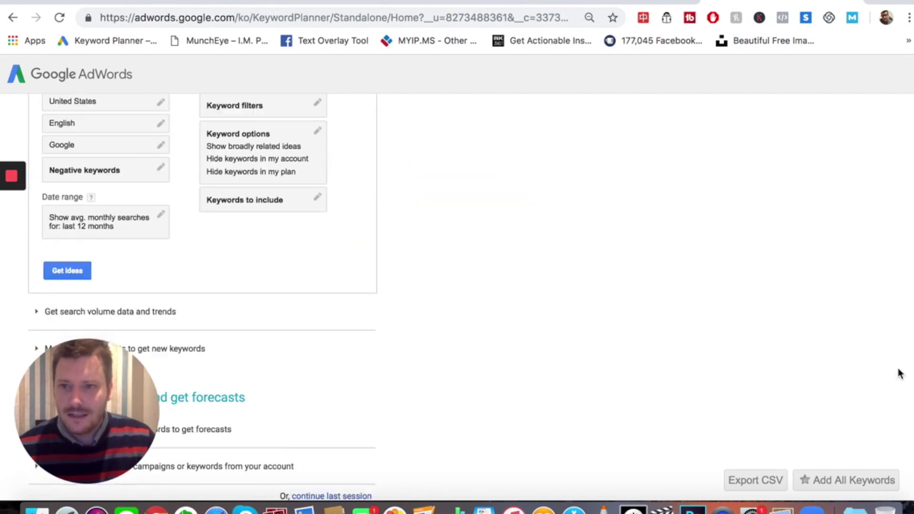
click(70, 256)
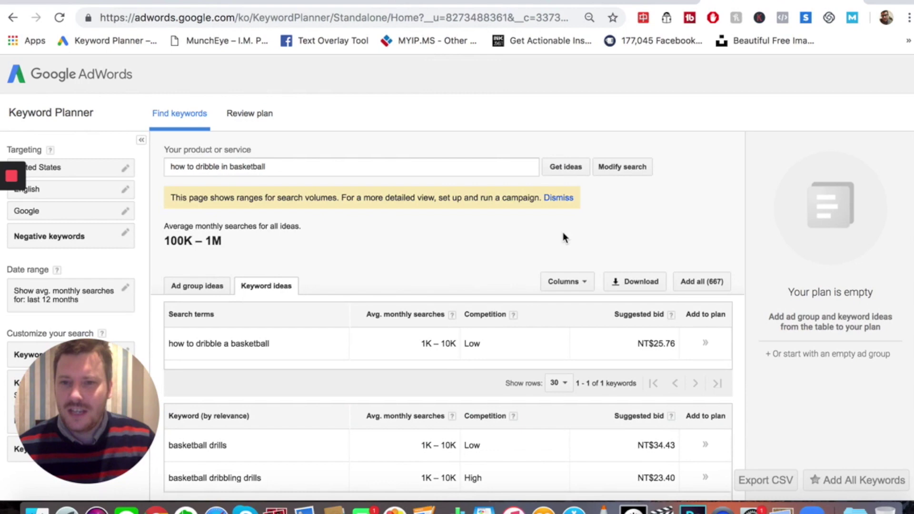
scroll(563, 237, down, 1)
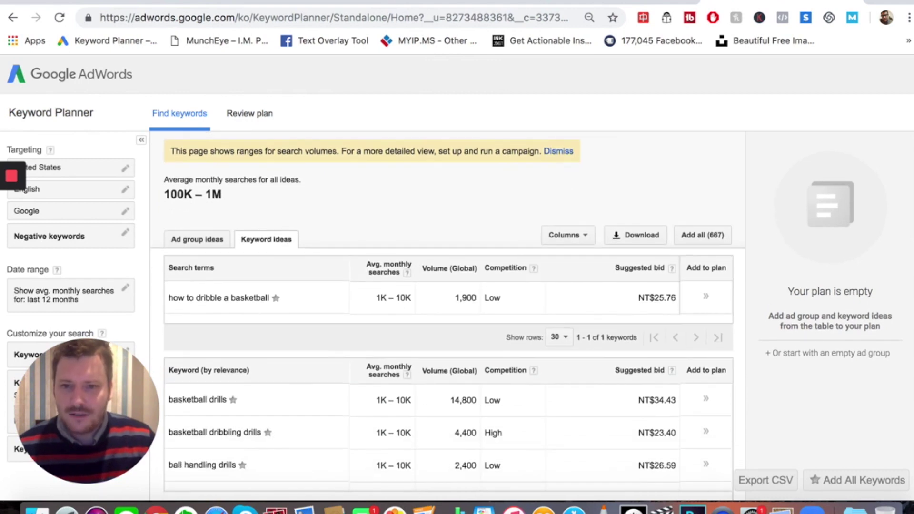
scroll(448, 315, down, 1)
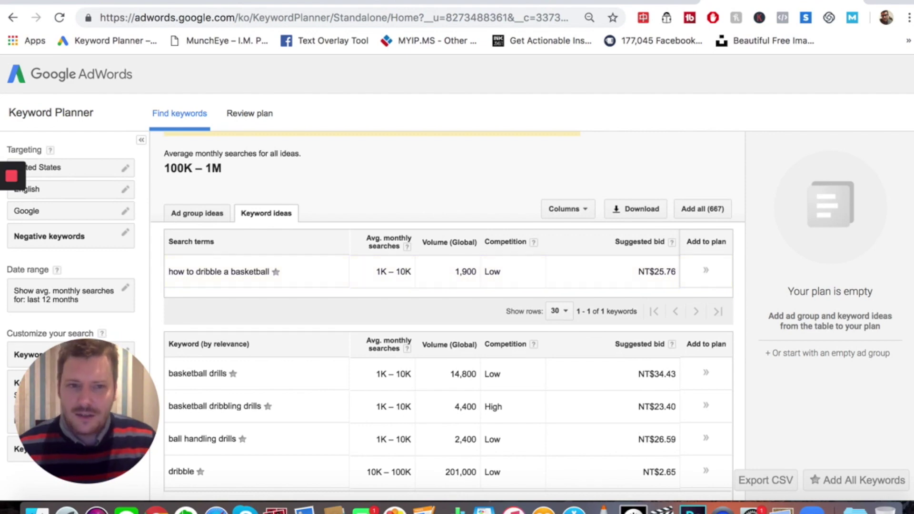
scroll(448, 310, down, 2)
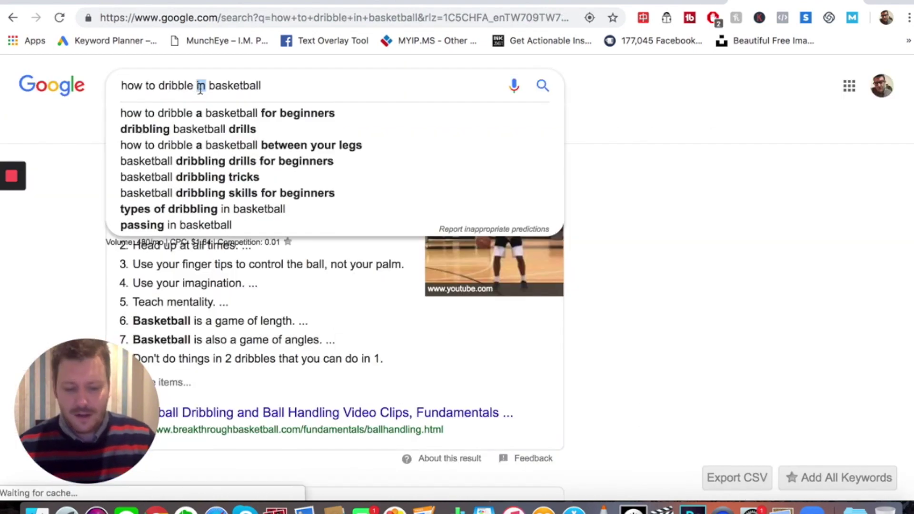
- Switch to the Google search page, search for "how to dribble a basketball" and examine the ranking pages and related keywords
text(a basketball)
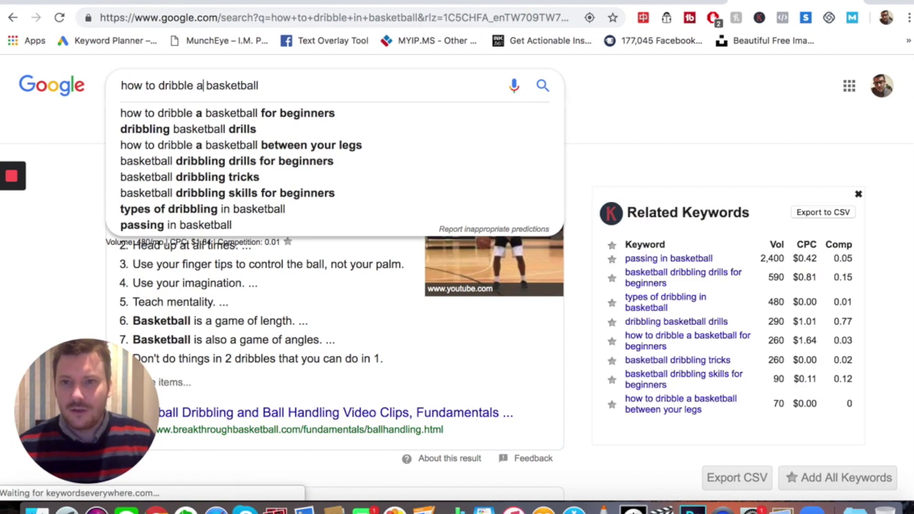
key(Return)
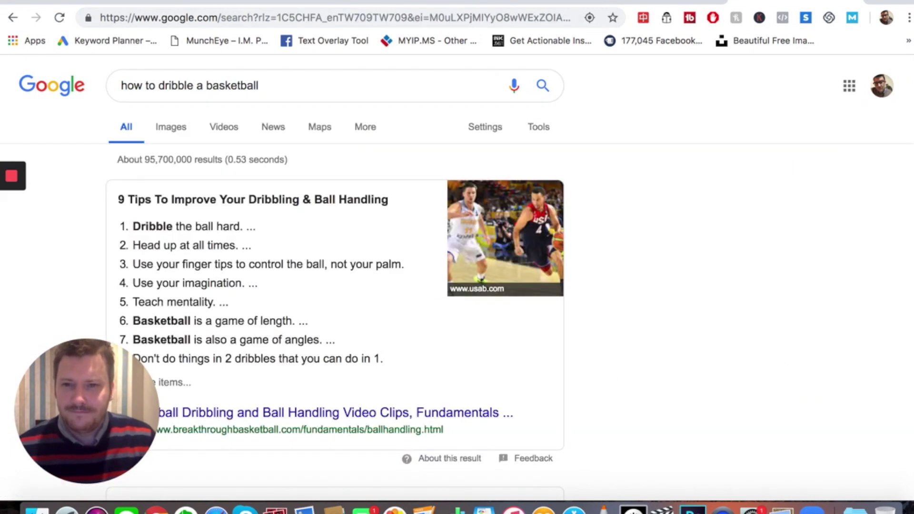
scroll(333, 286, down, 15)
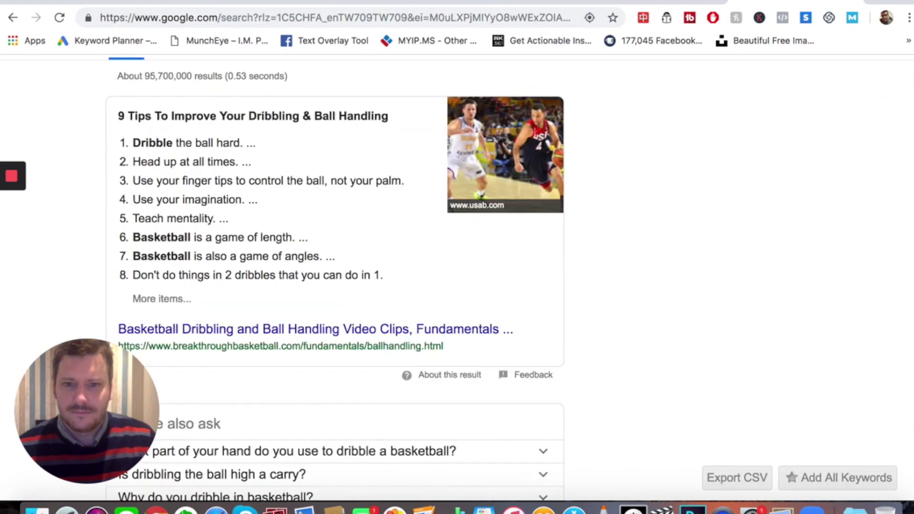
scroll(333, 286, down, 2)
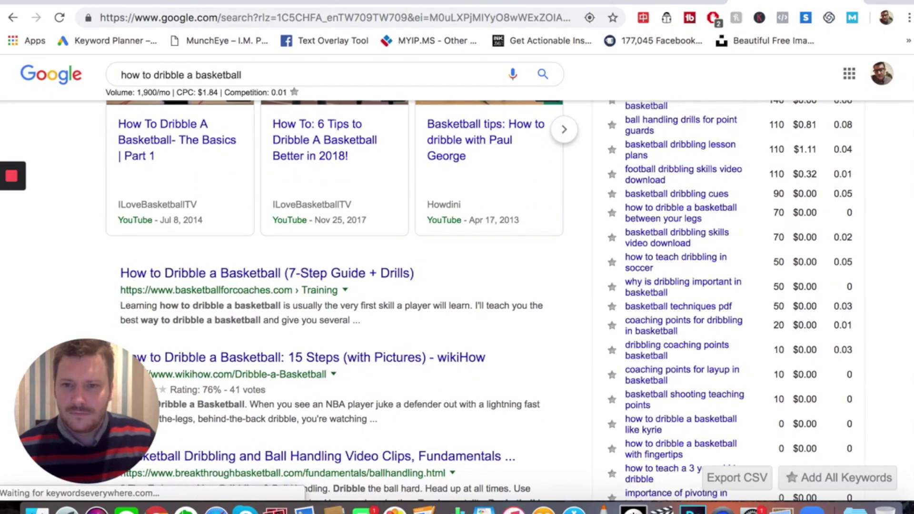
scroll(334, 286, up, 8)
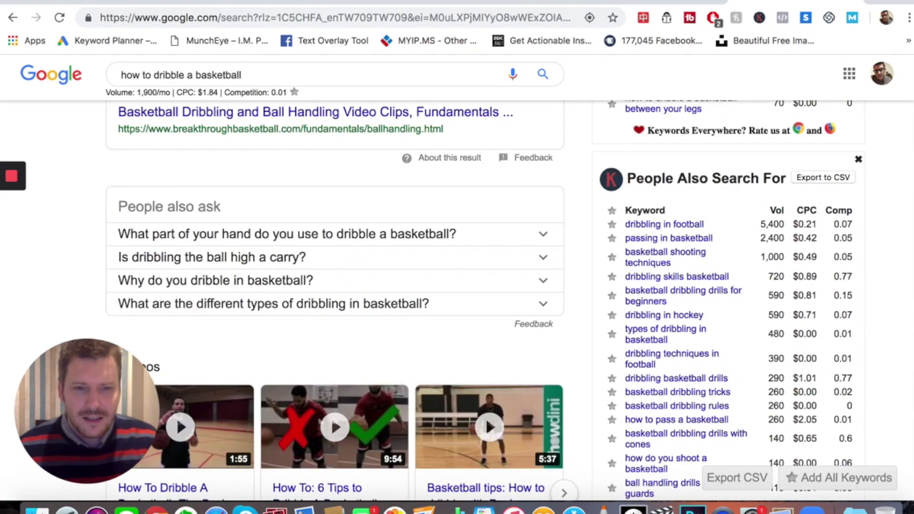
scroll(333, 286, down, 12)
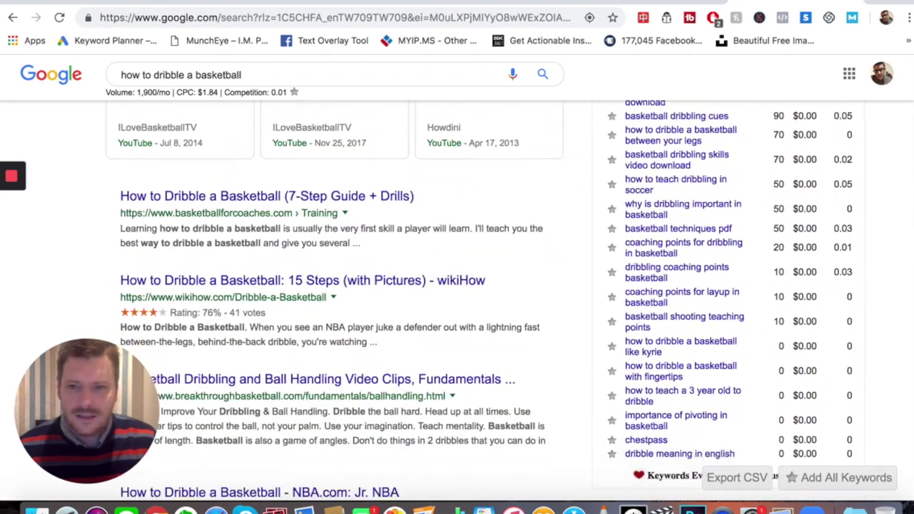
scroll(334, 286, down, 1)
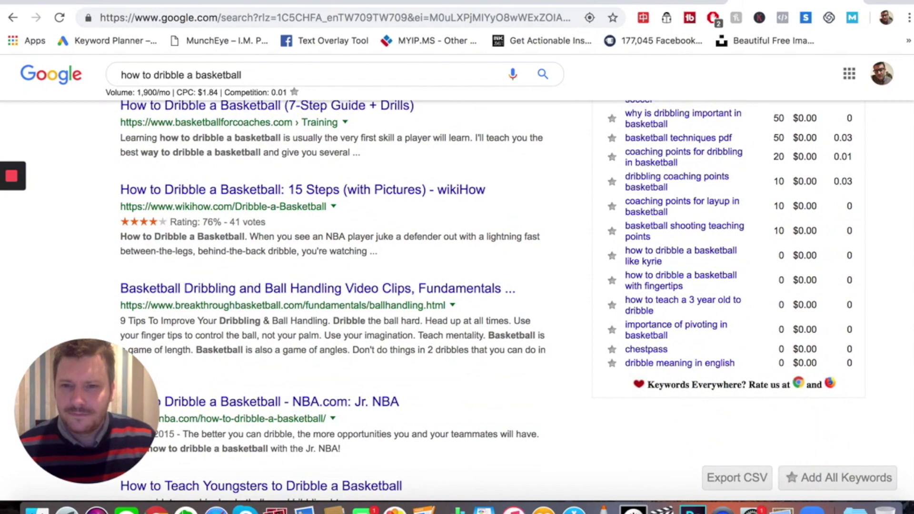
scroll(333, 286, down, 3)
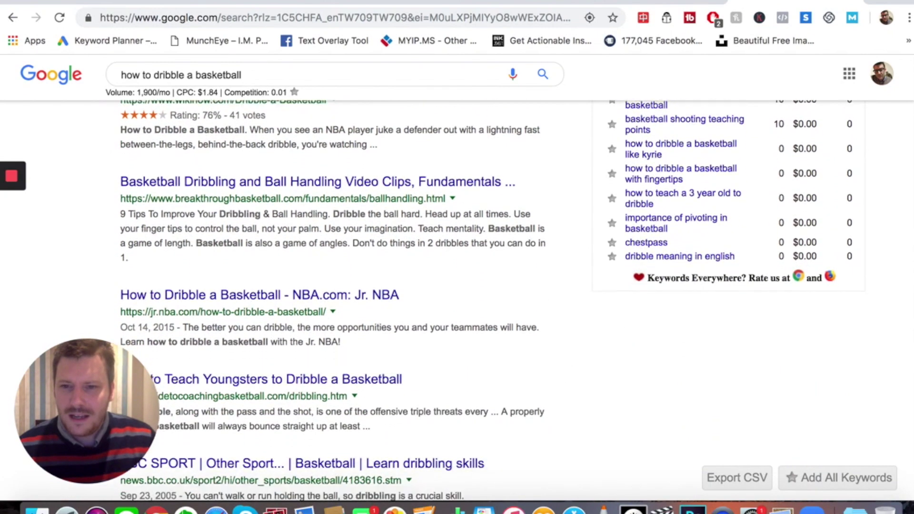
scroll(333, 286, down, 1)
scroll(333, 286, down, 3)
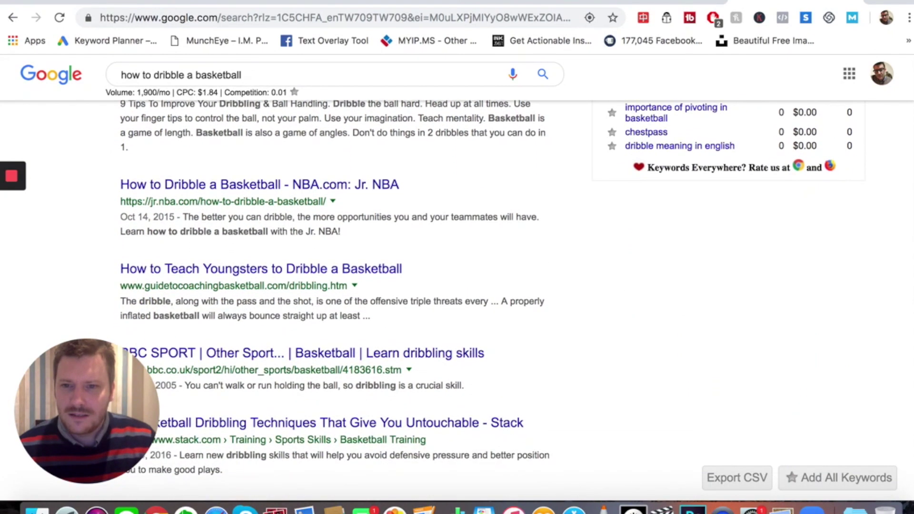
scroll(334, 286, down, 2)
scroll(333, 285, down, 7)
scroll(334, 286, down, 8)
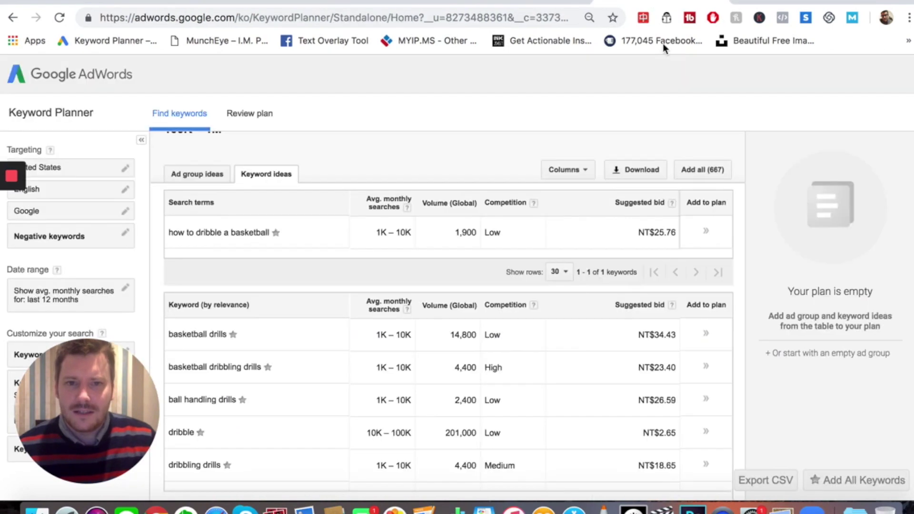
- Return to Keyword Planner and sort the keyword ideas by average monthly searches
click(691, 2)
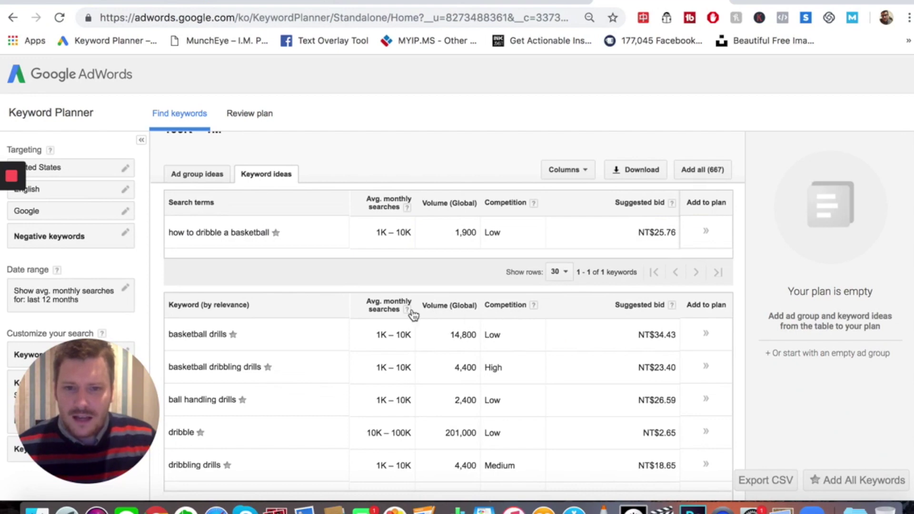
click(394, 309)
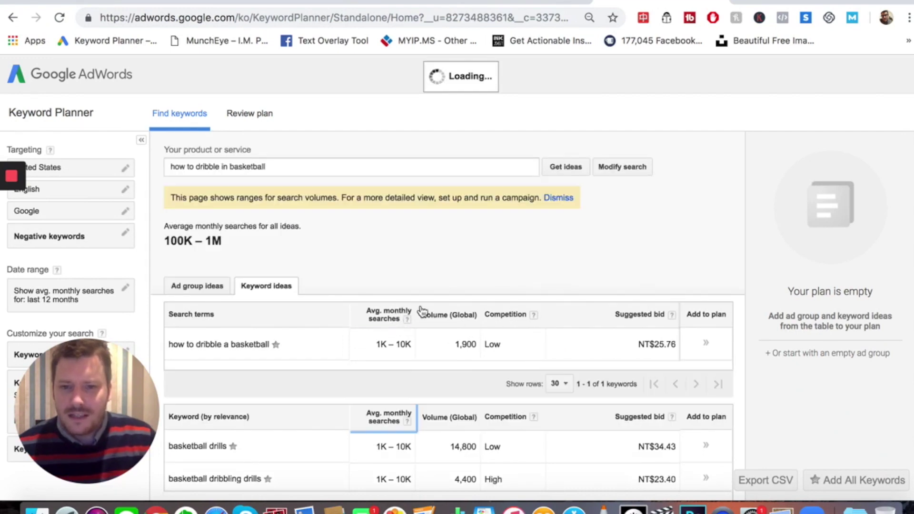
scroll(447, 334, down, 3)
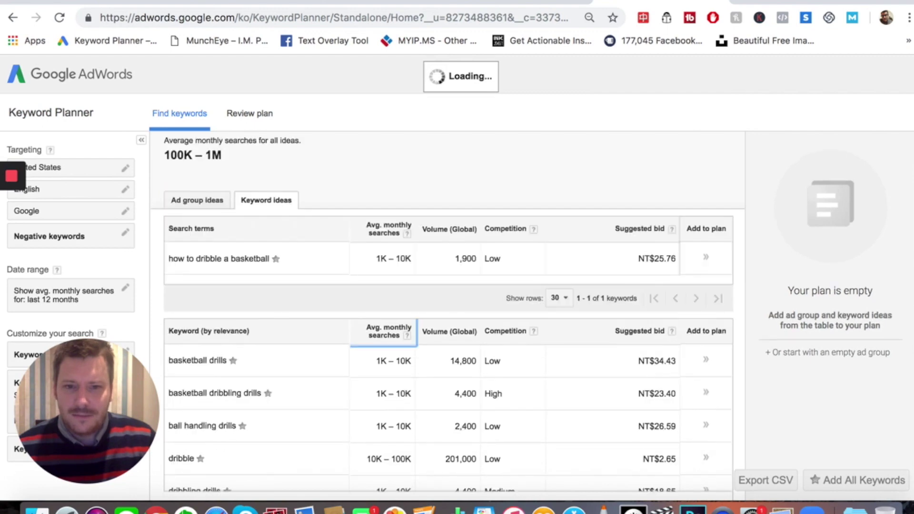
scroll(629, 200, down, 4)
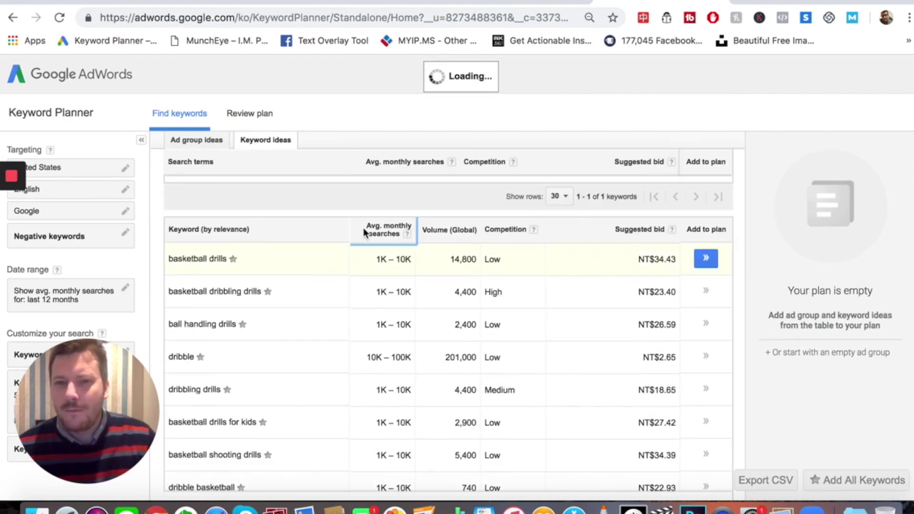
click(384, 233)
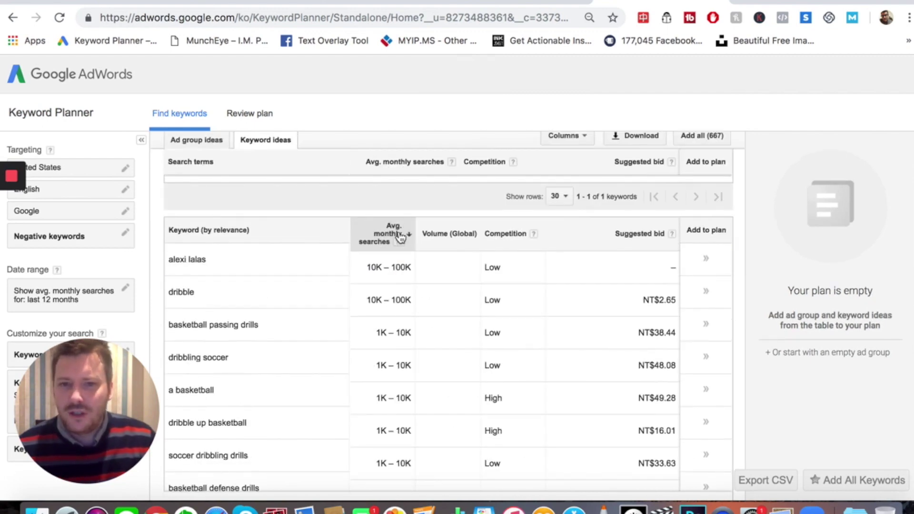
click(401, 234)
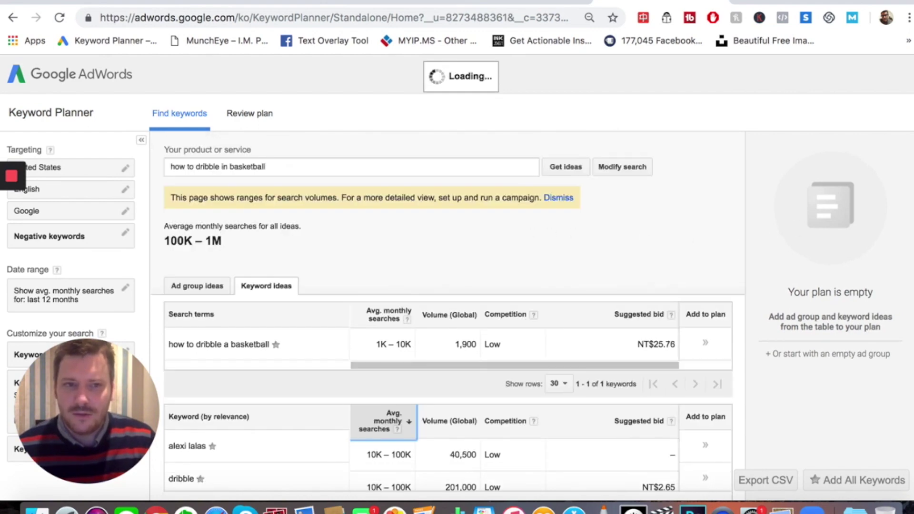
scroll(617, 215, down, 5)
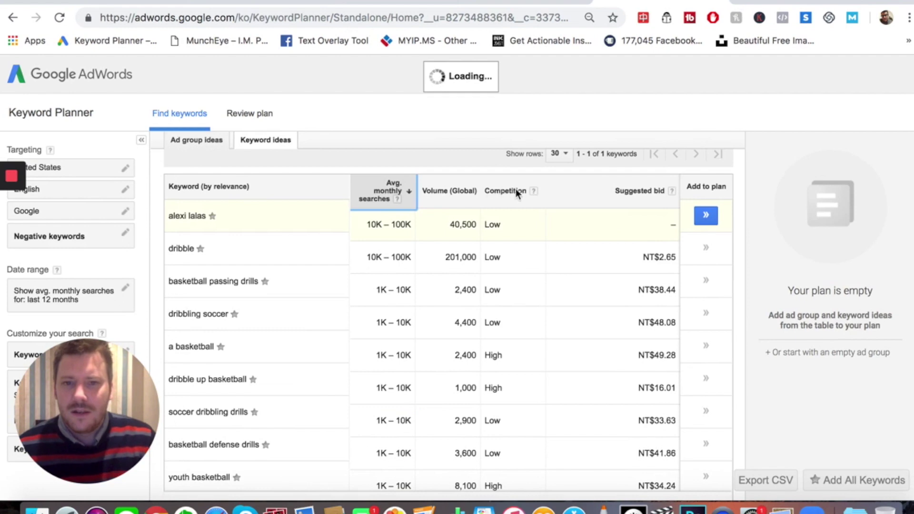
- Sort the keyword ideas by competition from high to low, review the list and go on to the second page of results
click(515, 190)
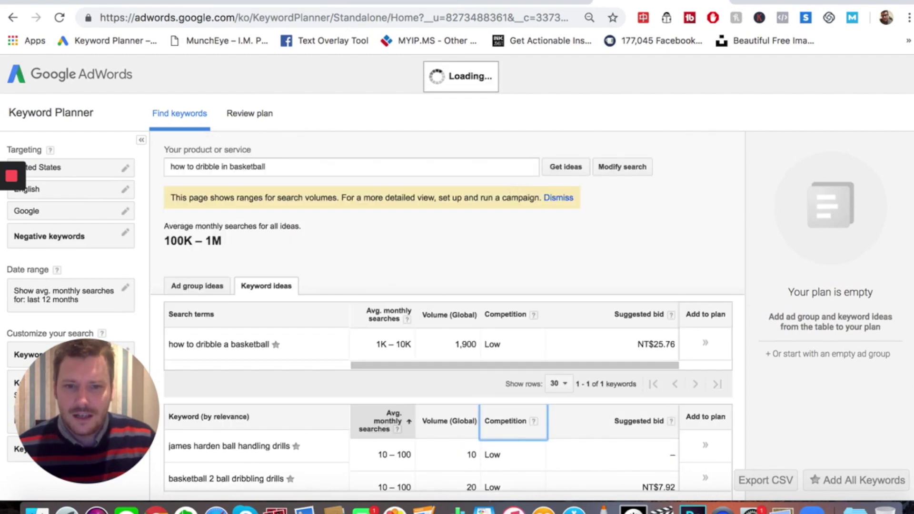
scroll(524, 261, down, 3)
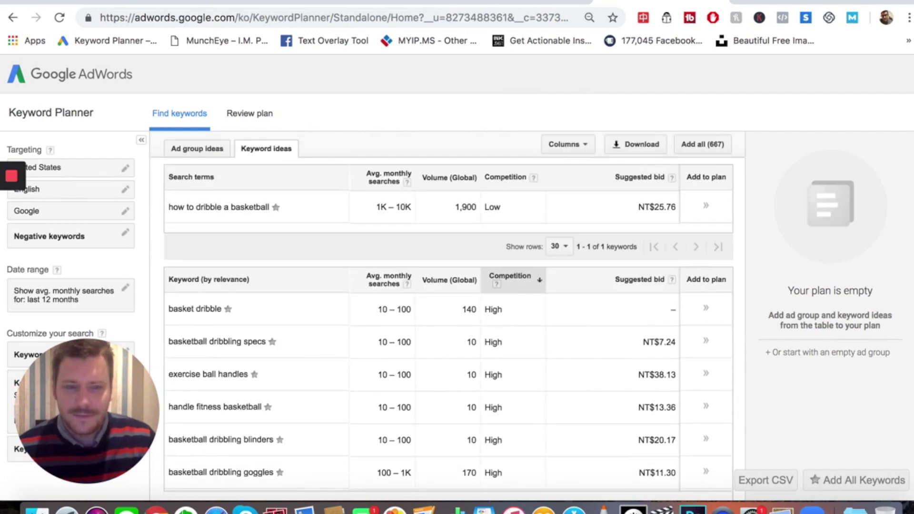
scroll(447, 309, down, 3)
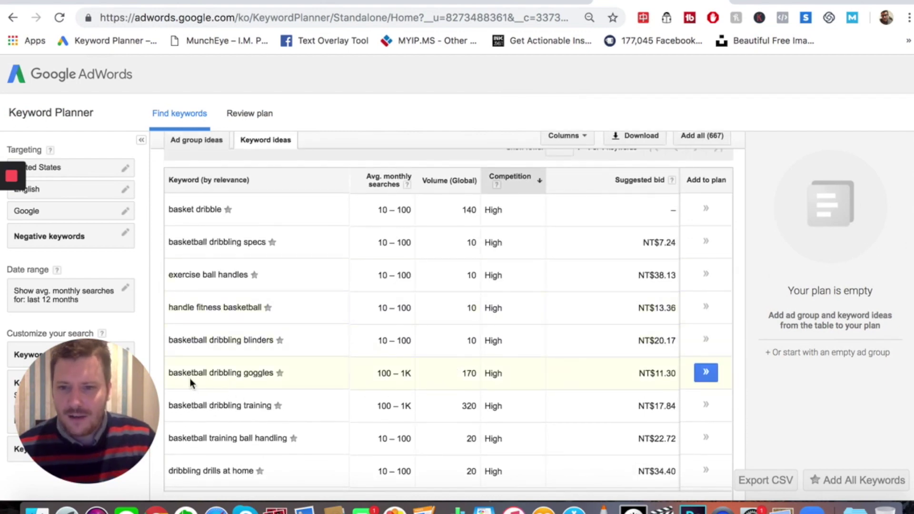
scroll(447, 319, down, 2)
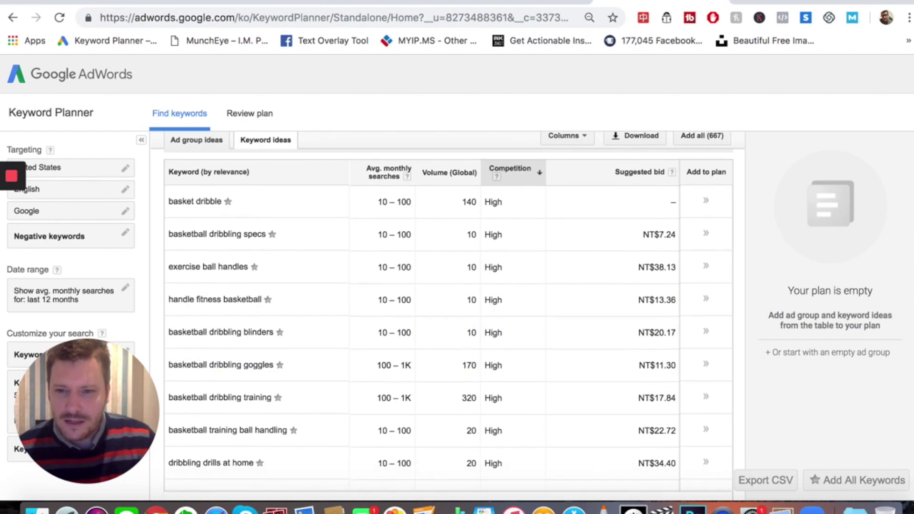
scroll(448, 319, down, 1)
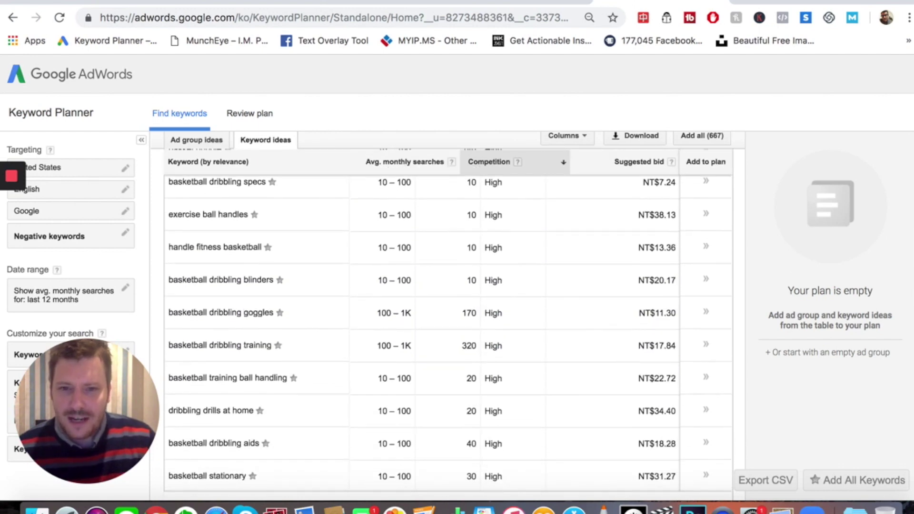
scroll(447, 334, down, 10)
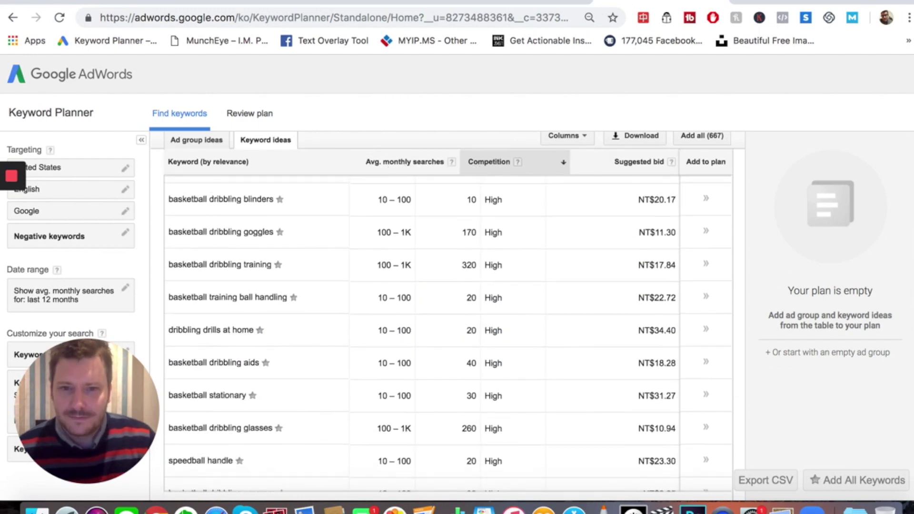
scroll(447, 334, down, 5)
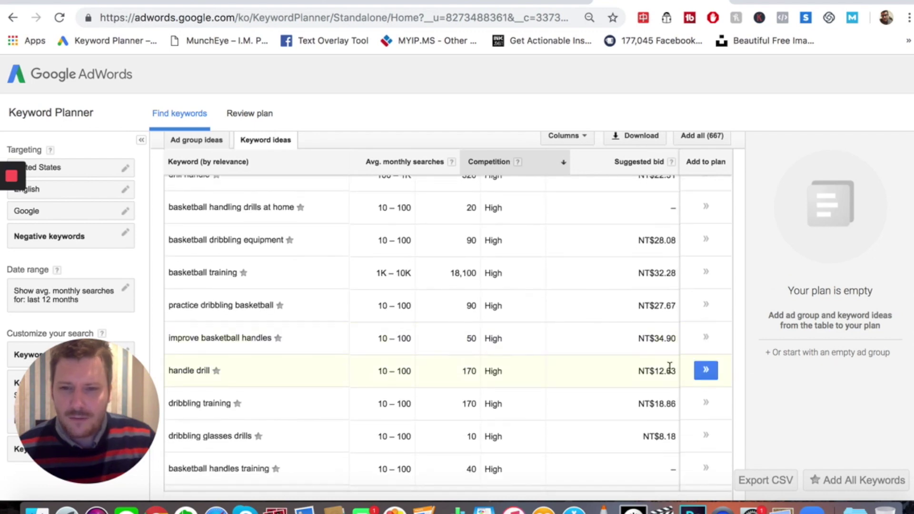
scroll(448, 323, down, 3)
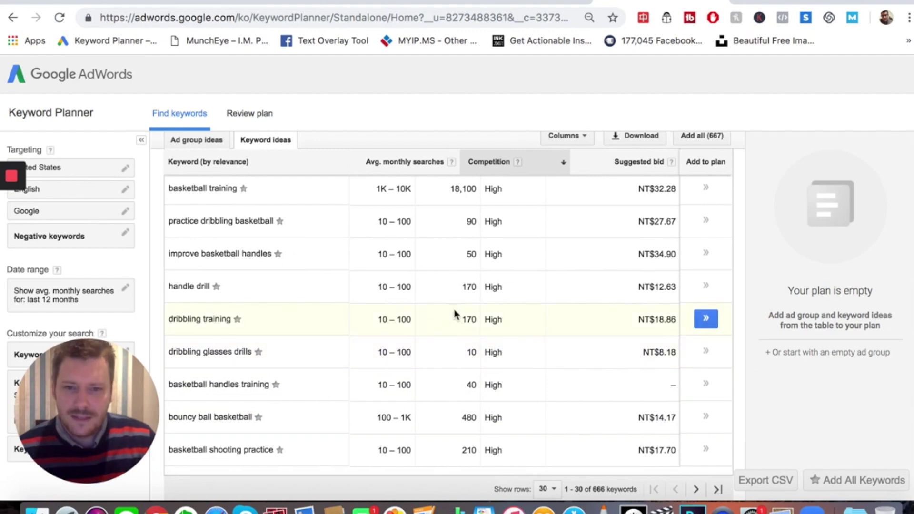
scroll(449, 333, down, 1)
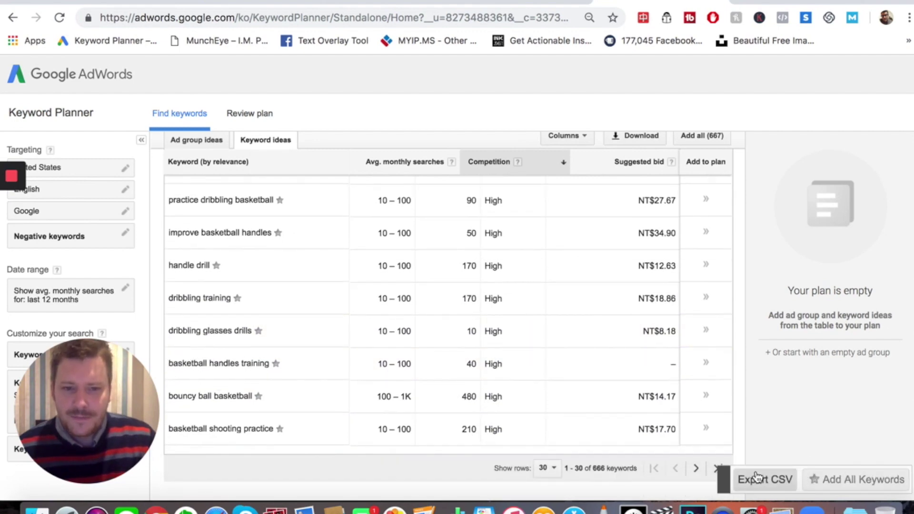
click(696, 469)
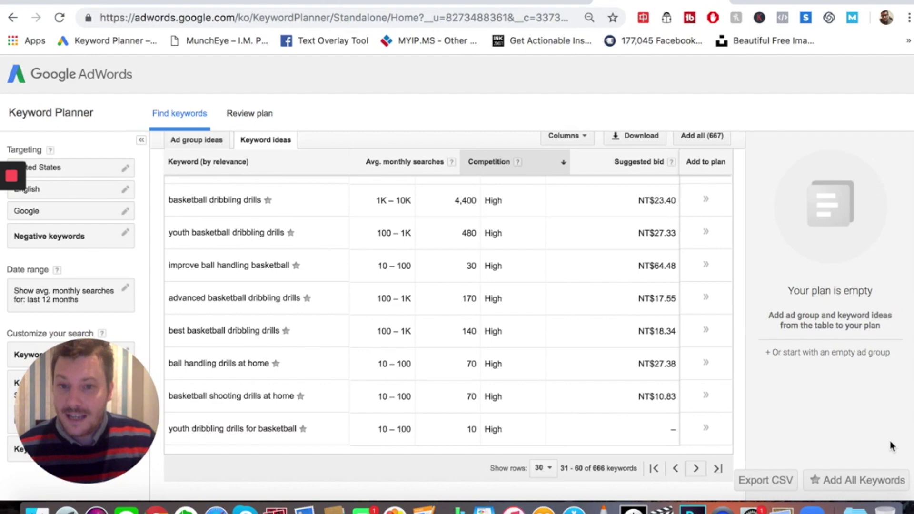
- Go forward to keyword ideas 121 - 150 and look over the low-competition keywords
click(697, 469)
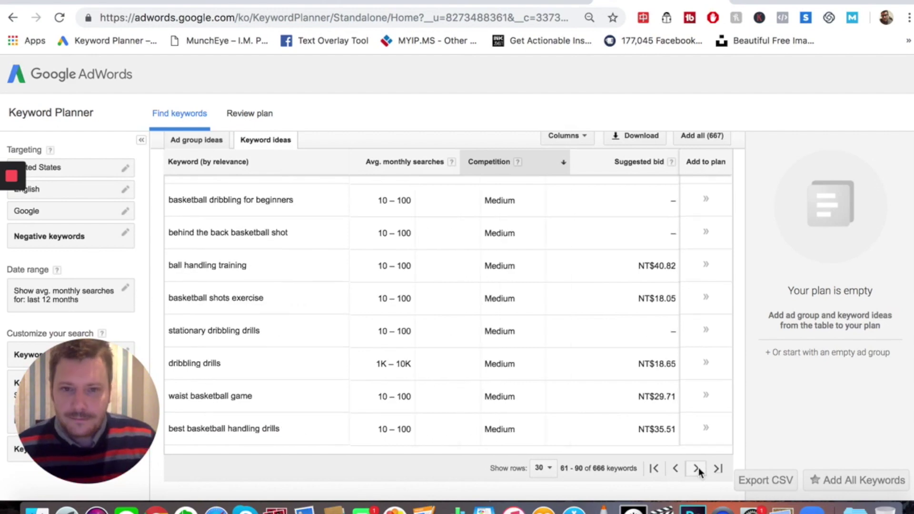
click(697, 469)
click(697, 469)
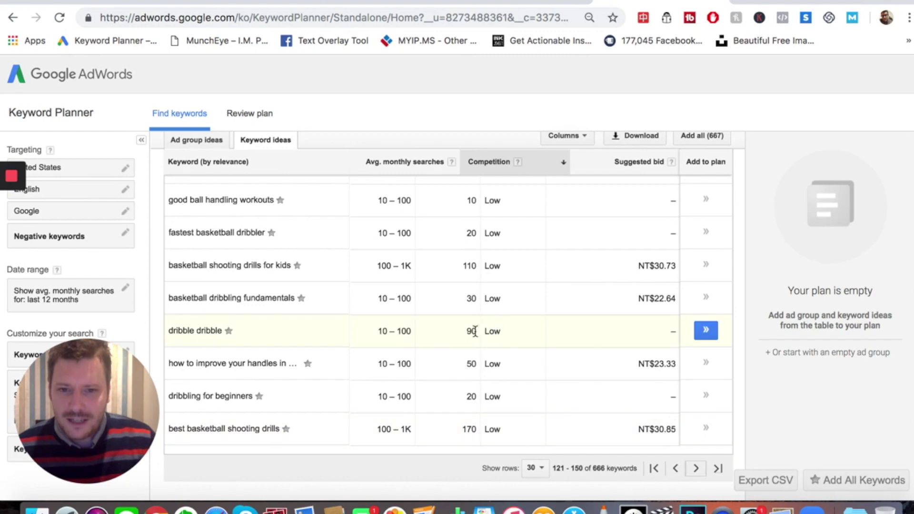
scroll(475, 331, up, 2)
scroll(447, 334, up, 7)
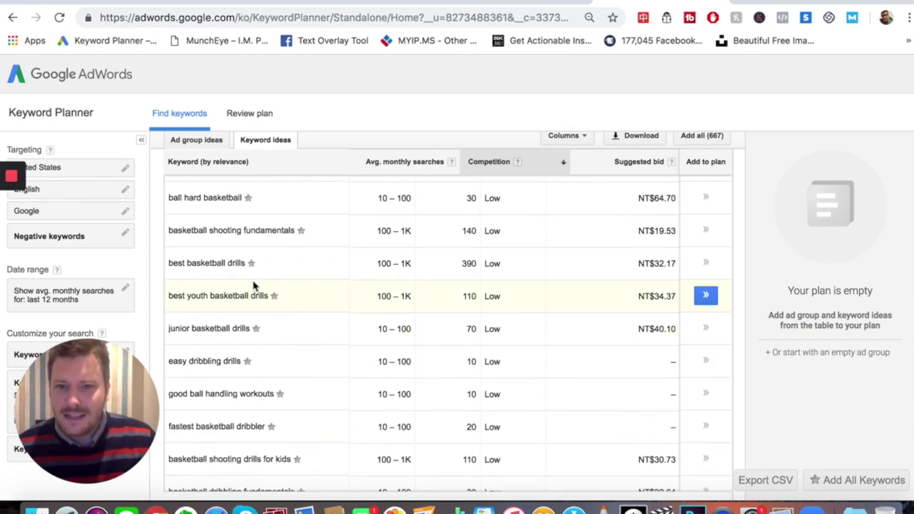
- Copy the keyword "best basketball drills" and paste it as the first paragraph of the new post in WordPress
mouse_move(248, 265)
mouse_down()
mouse_move(163, 265)
mouse_move(245, 259)
mouse_up()
key(super+c)
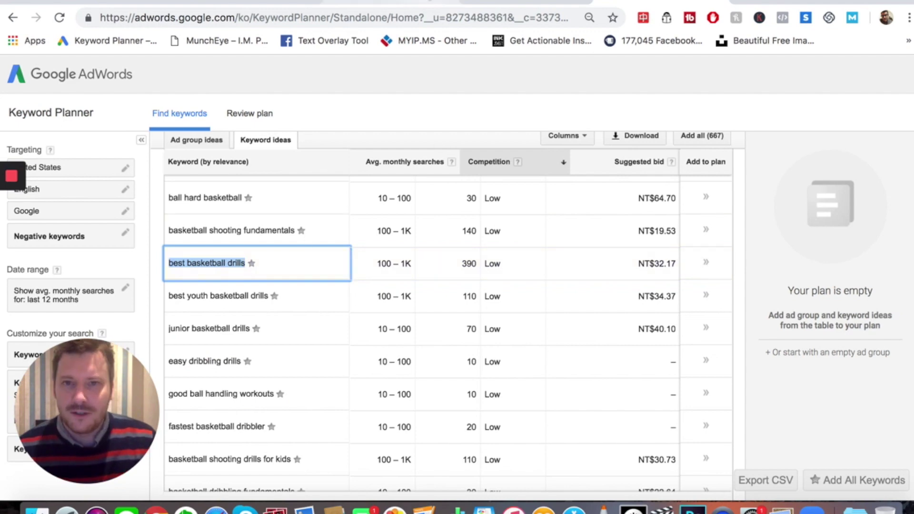
key(ctrl+Tab)
click(367, 210)
key(super+v)
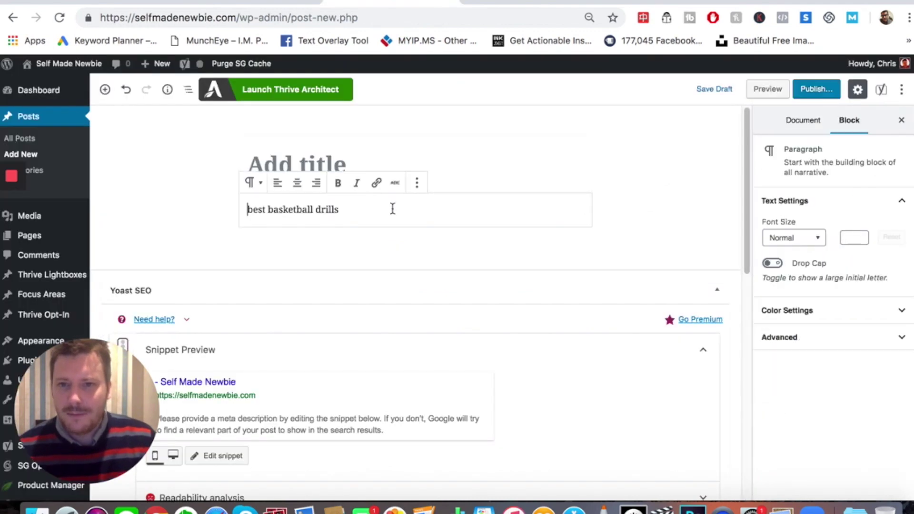
- Copy "basketball shooting fundamentals" from Keyword Planner and paste it into a new paragraph below the first keyword in the WordPress post
click(659, 3)
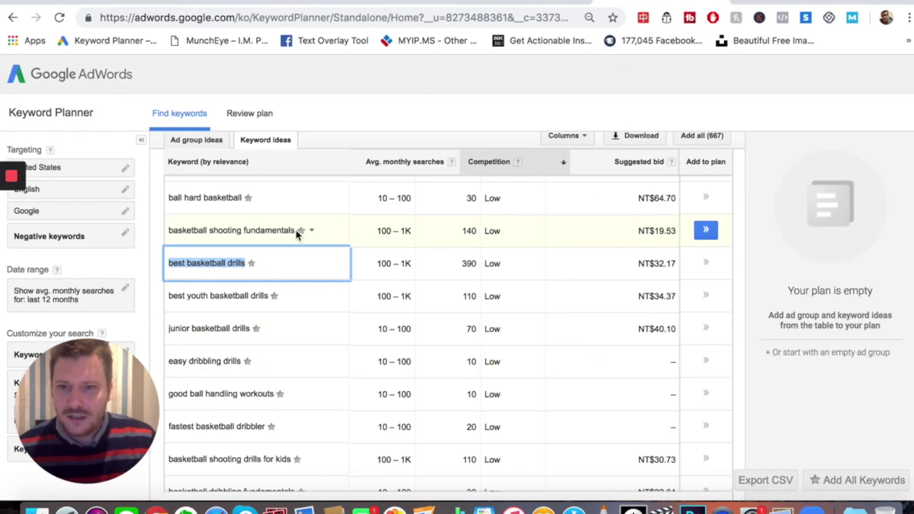
drag(294, 231, 171, 233)
key(ctrl+c)
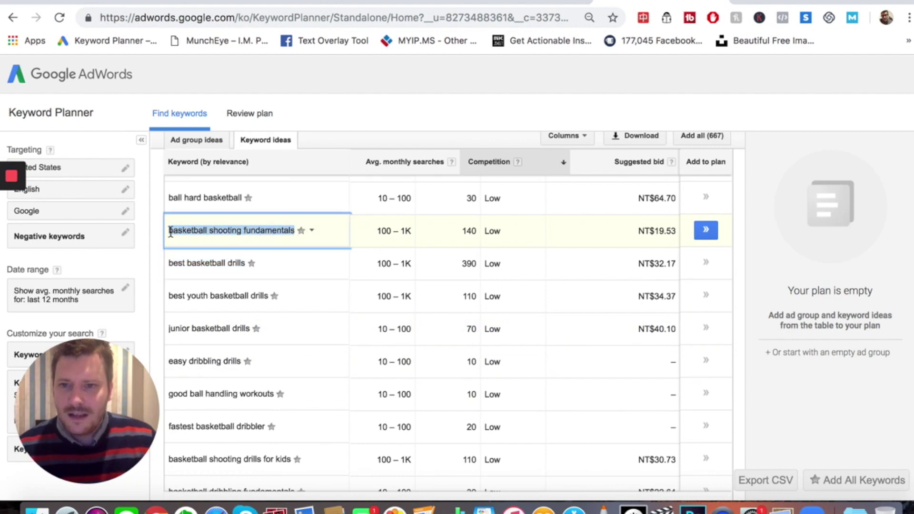
click(372, 4)
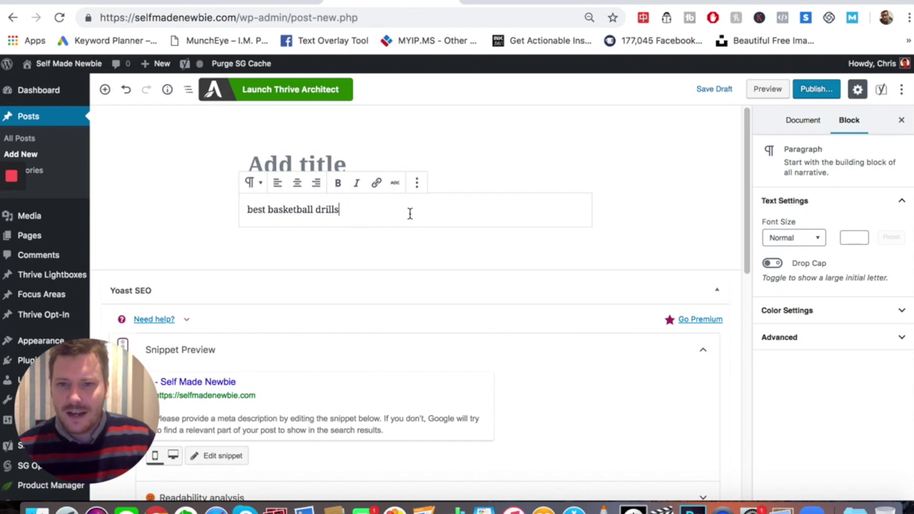
key(Return)
key(ctrl+v)
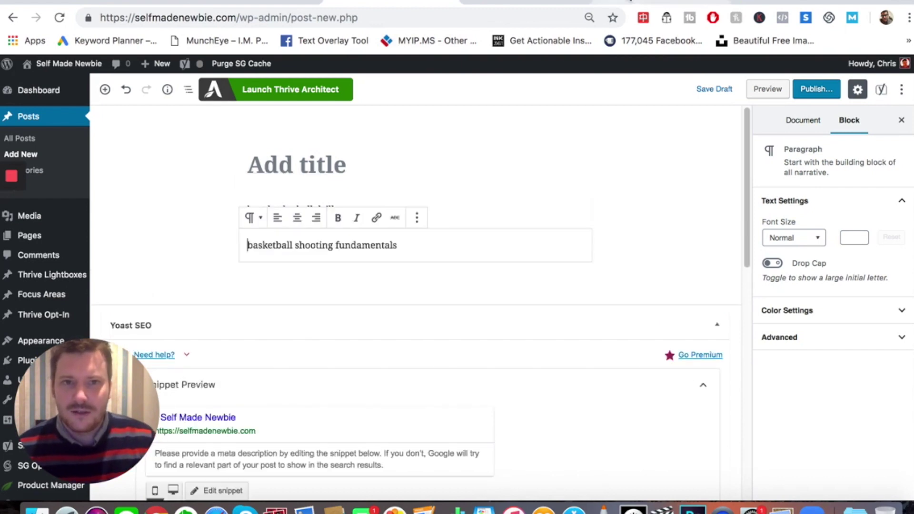
- Return to Keyword Planner and examine the search volumes and competition of keyword ideas 121 - 150
click(661, 4)
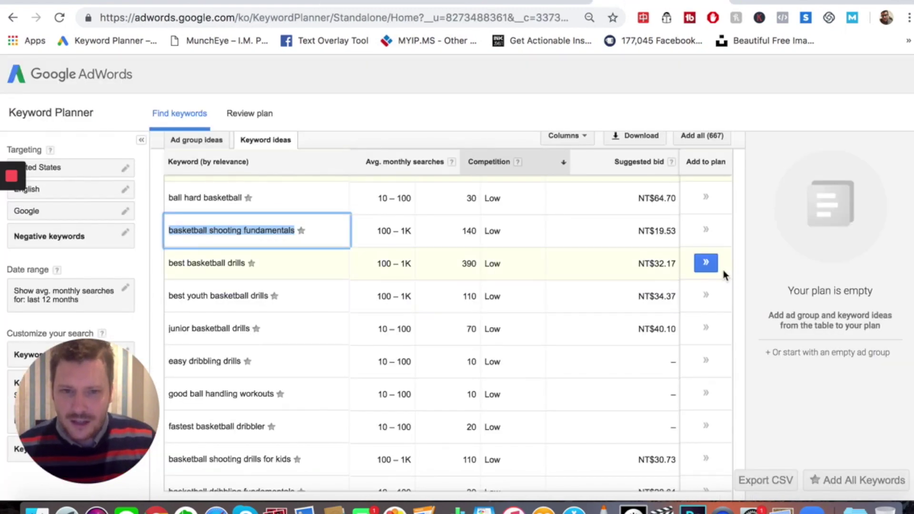
scroll(447, 310, down, 1)
scroll(447, 319, down, 1)
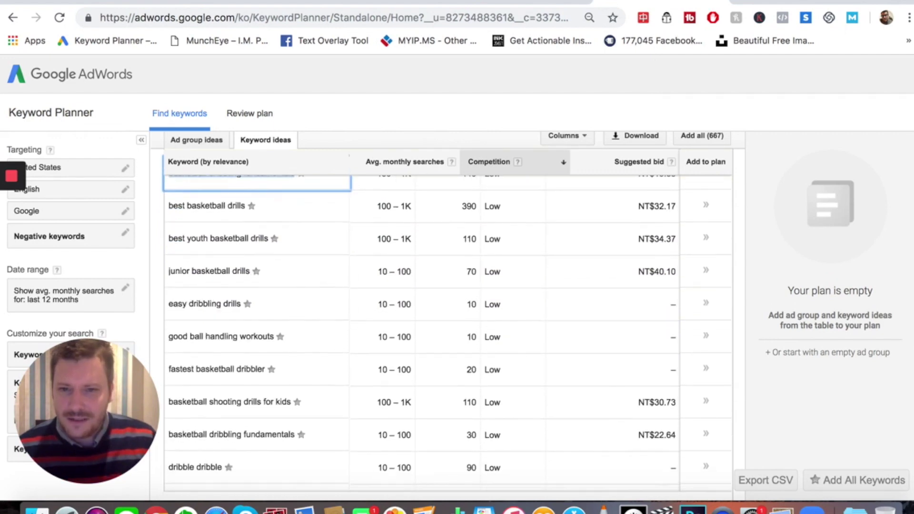
scroll(454, 327, up, 1)
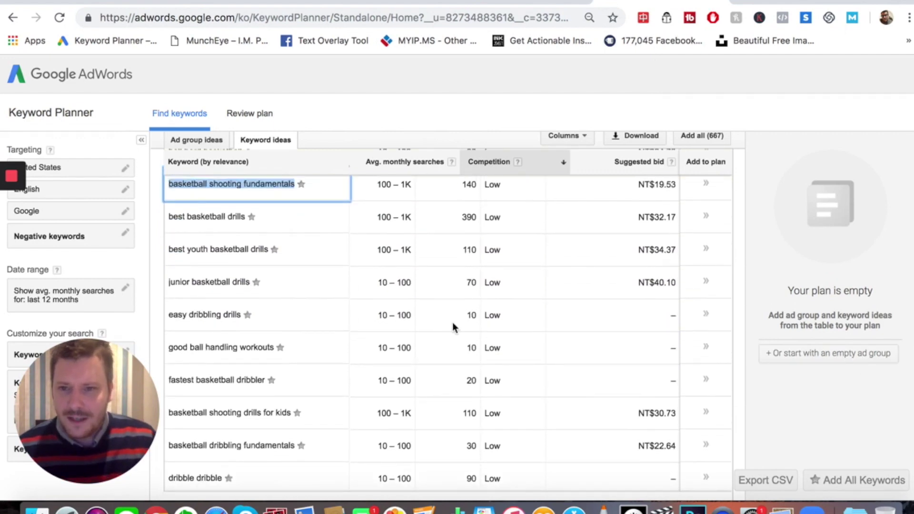
scroll(447, 320, down, 3)
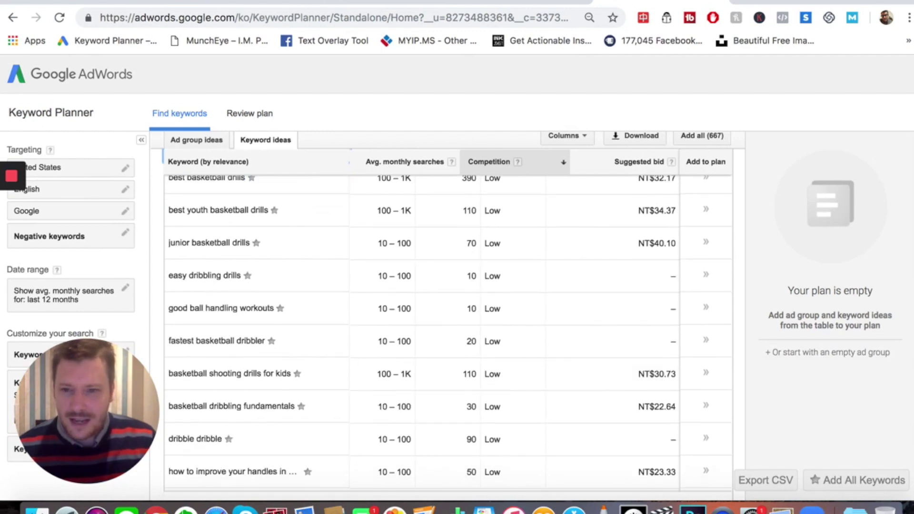
scroll(448, 320, down, 7)
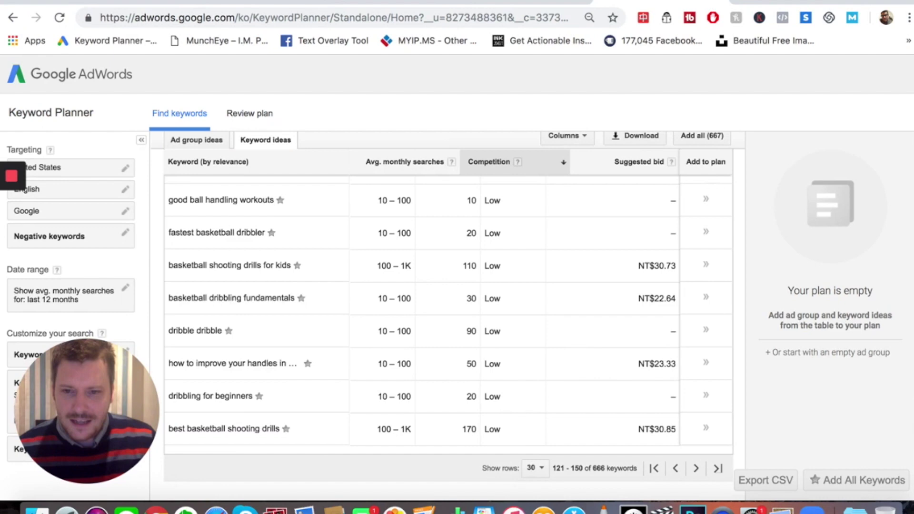
scroll(448, 320, up, 15)
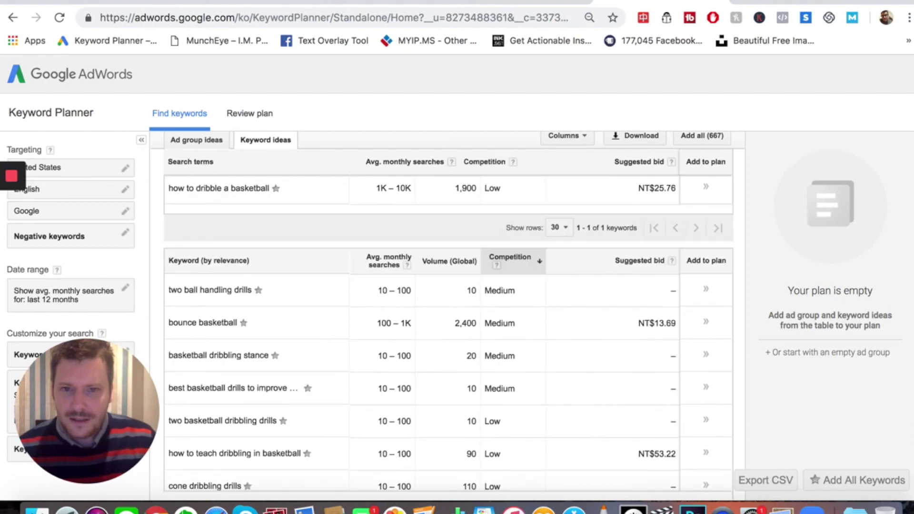
scroll(447, 320, down, 10)
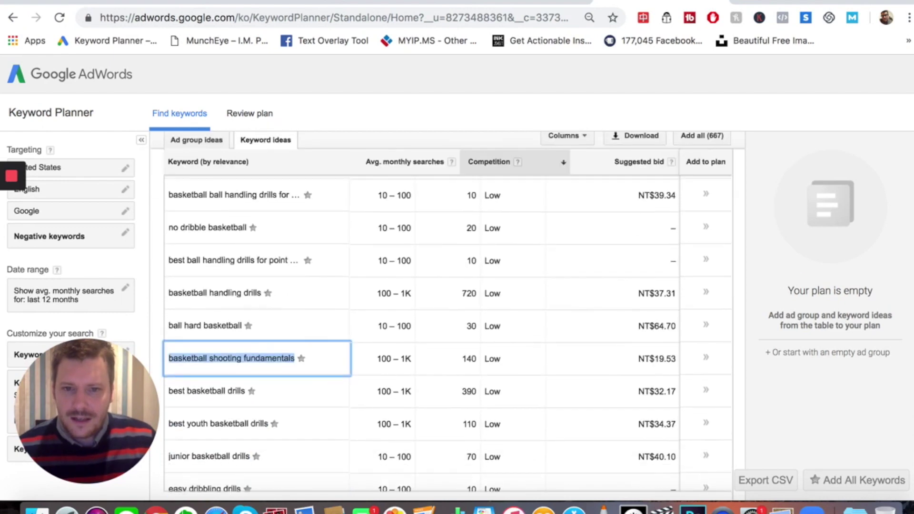
scroll(448, 320, down, 8)
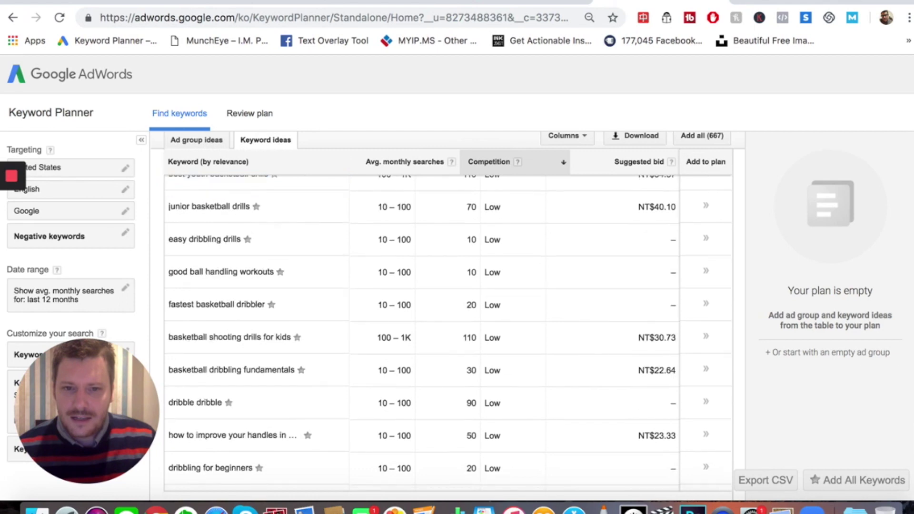
scroll(447, 320, down, 3)
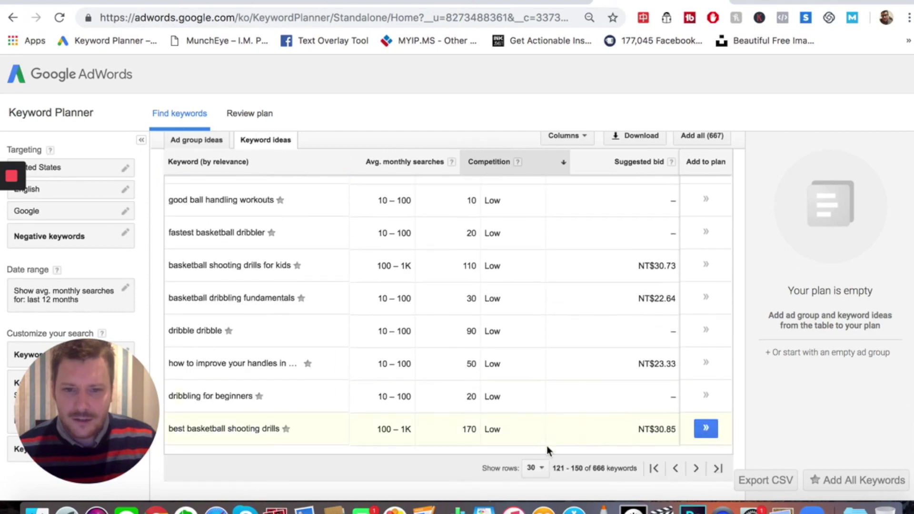
- Copy "basketball dribbling techniques" from the next page of keyword ideas and paste it as a third paragraph in the WordPress post
click(695, 468)
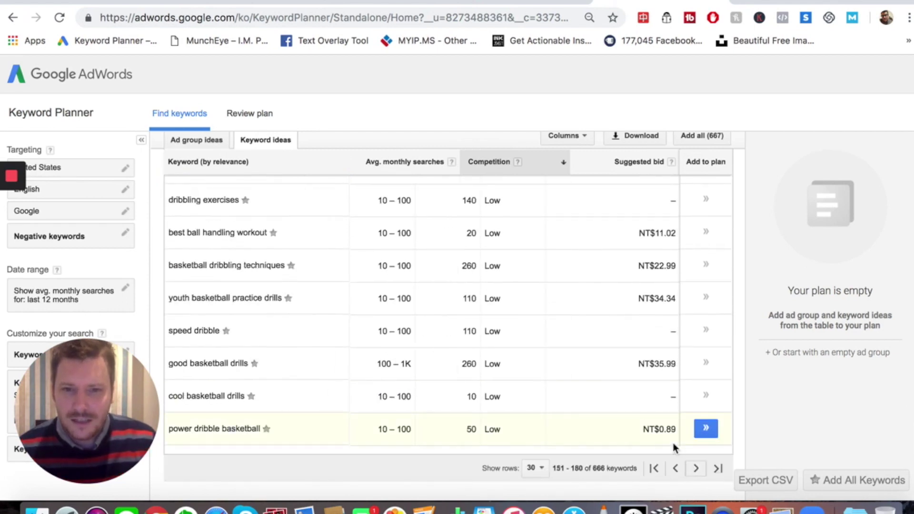
drag(285, 265, 173, 266)
key(super+c)
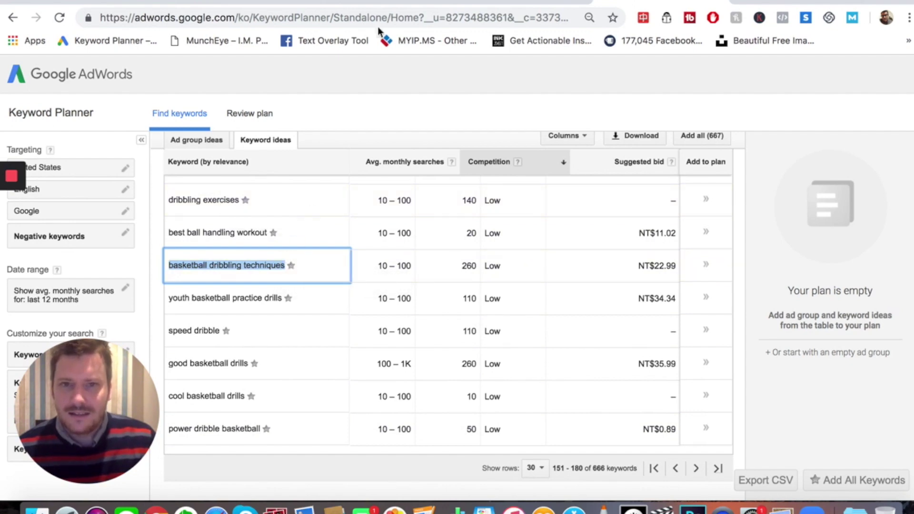
click(357, 3)
click(443, 244)
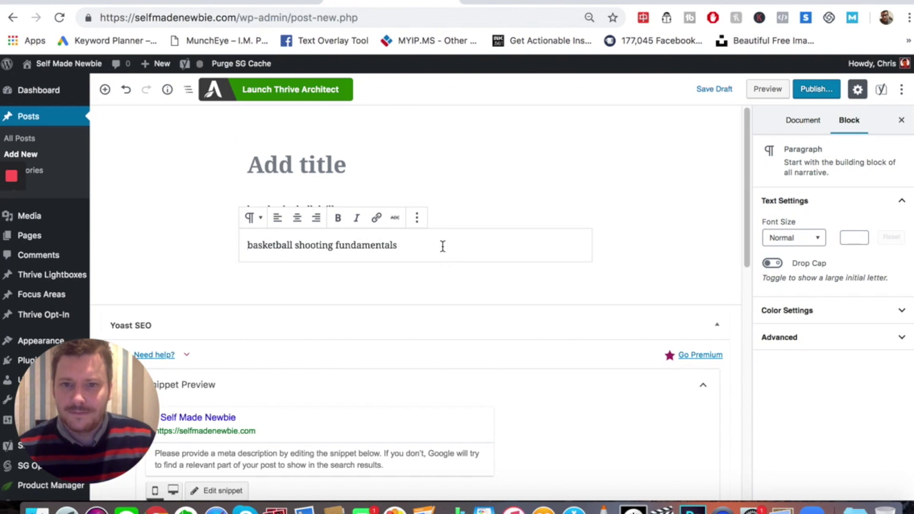
key(Return)
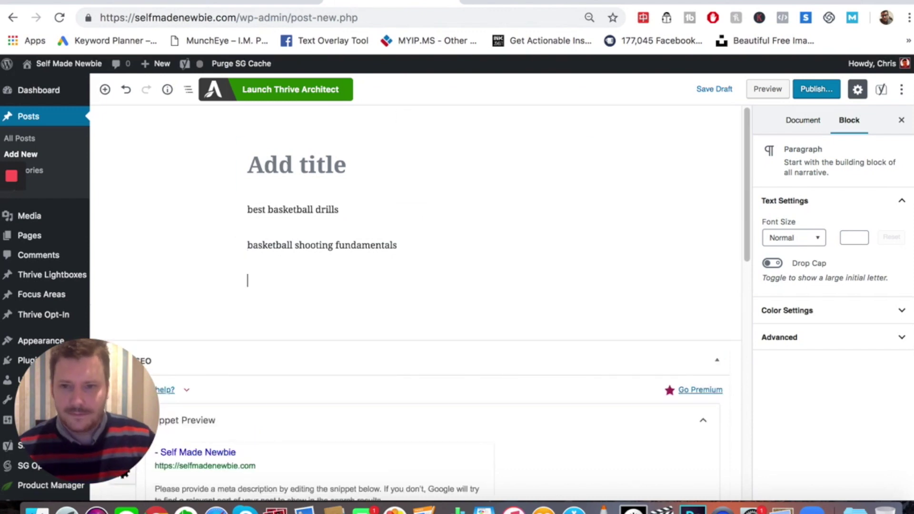
key(super+v)
- Copy "dribbling exercises" from Keyword Planner and paste it as a fourth paragraph in the WordPress post
click(795, 7)
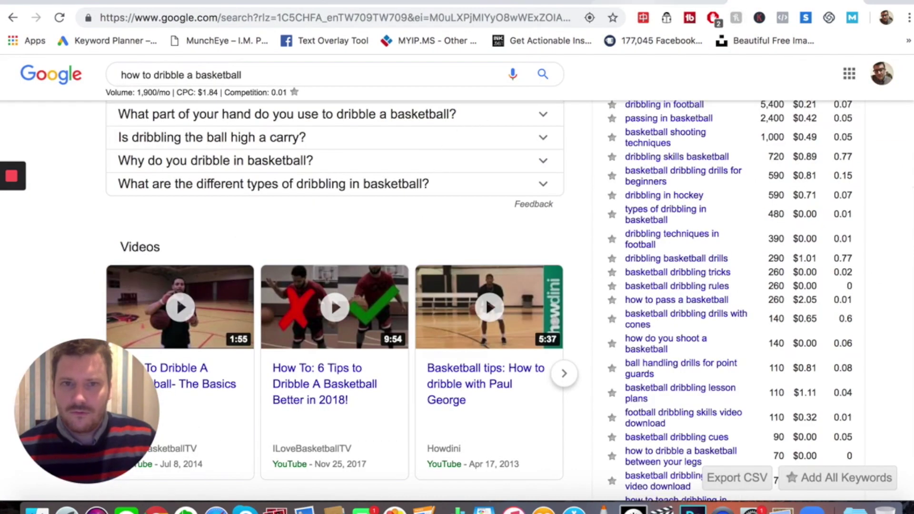
click(660, 3)
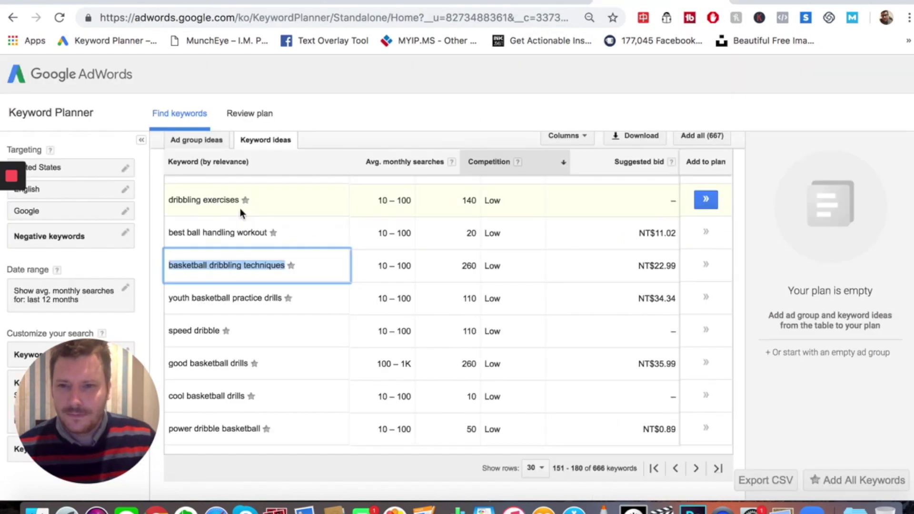
drag(240, 200, 169, 201)
key(super+c)
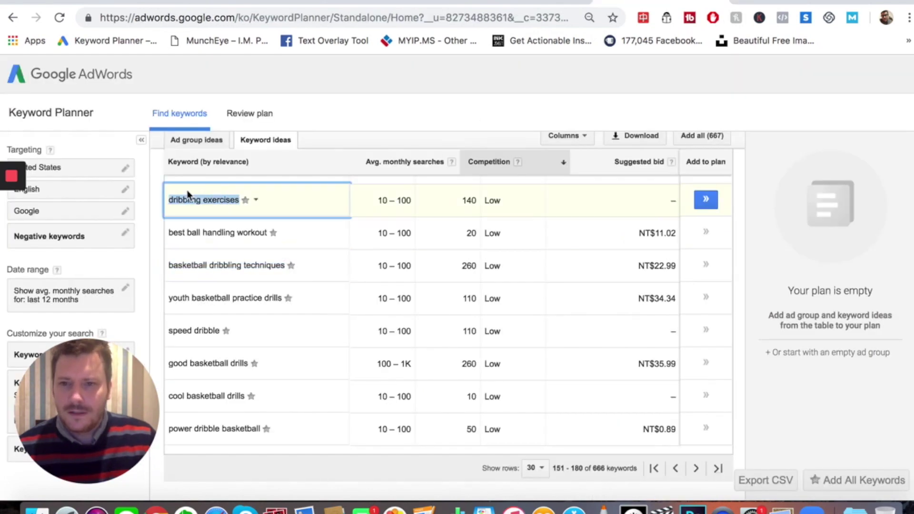
click(747, 3)
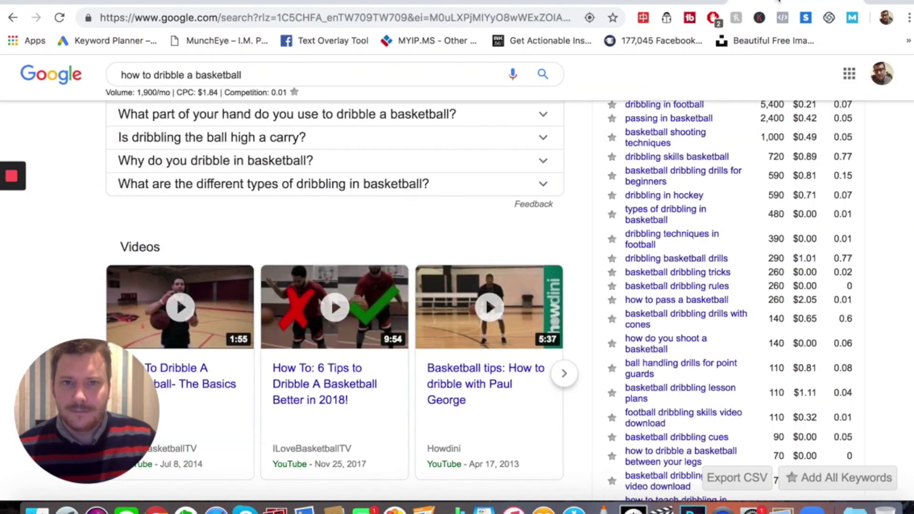
click(634, 2)
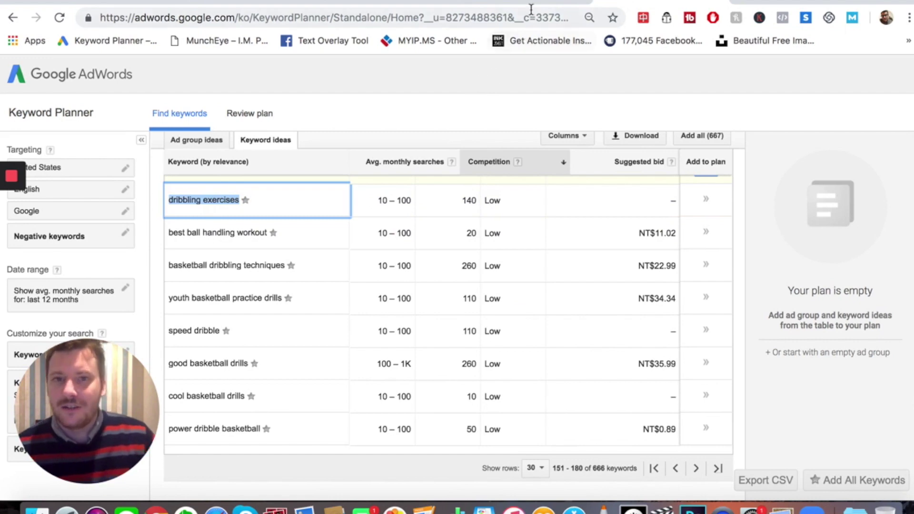
click(422, 4)
click(439, 281)
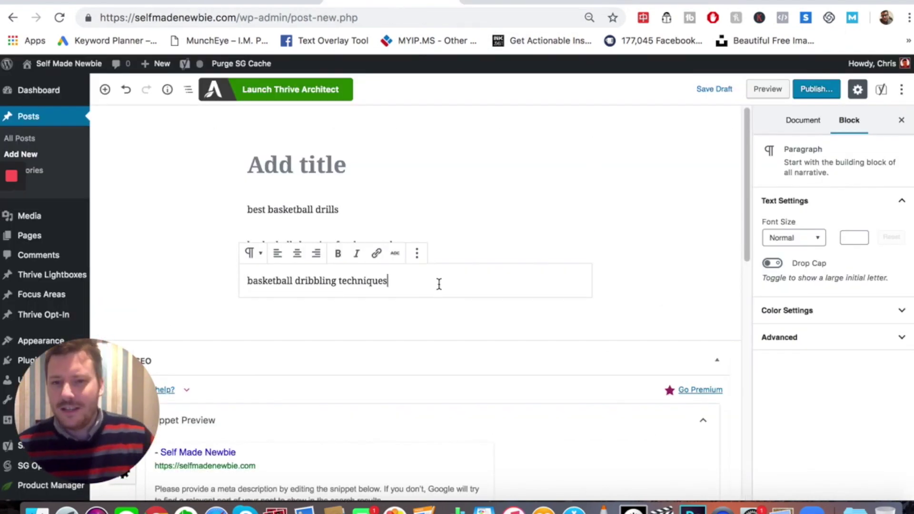
key(Return)
key(super+v)
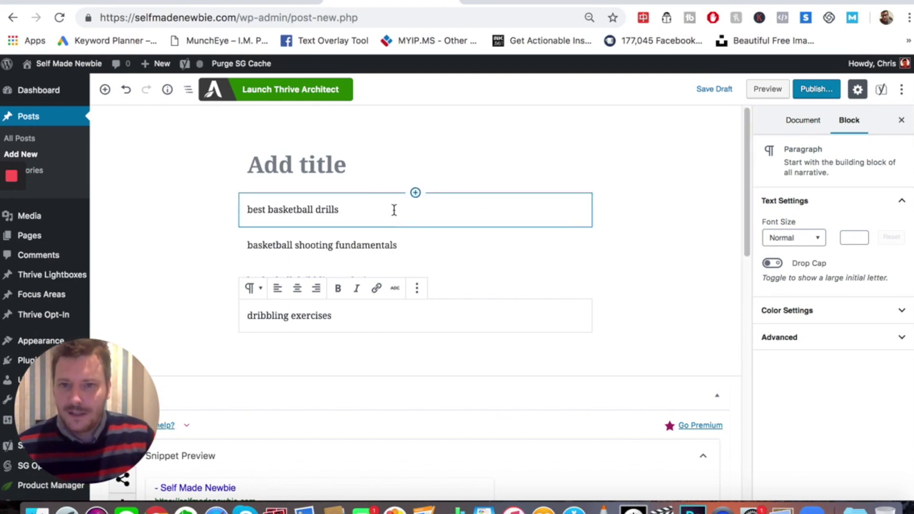
- Title the post "How to Dribble in Basketball" and add an empty paragraph directly beneath the title
click(362, 160)
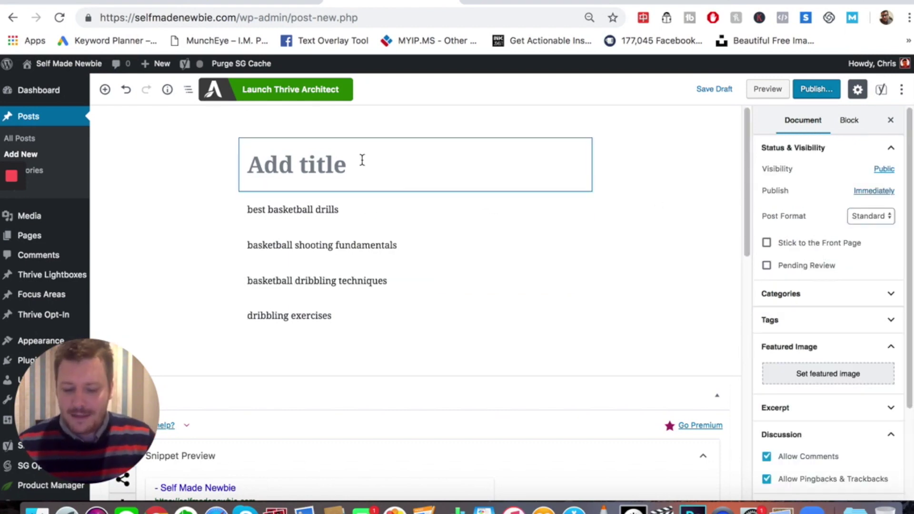
text(How to d)
key(BackSpace)
text(Dribble )
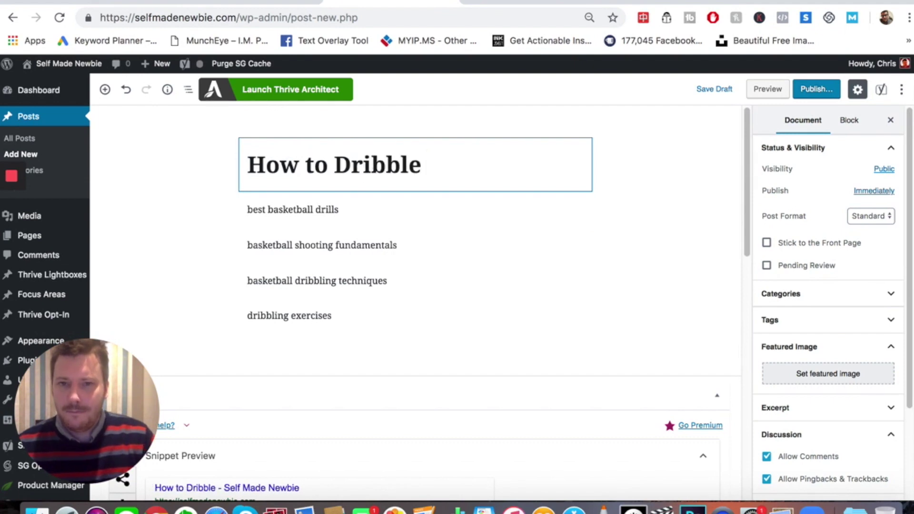
text(i)
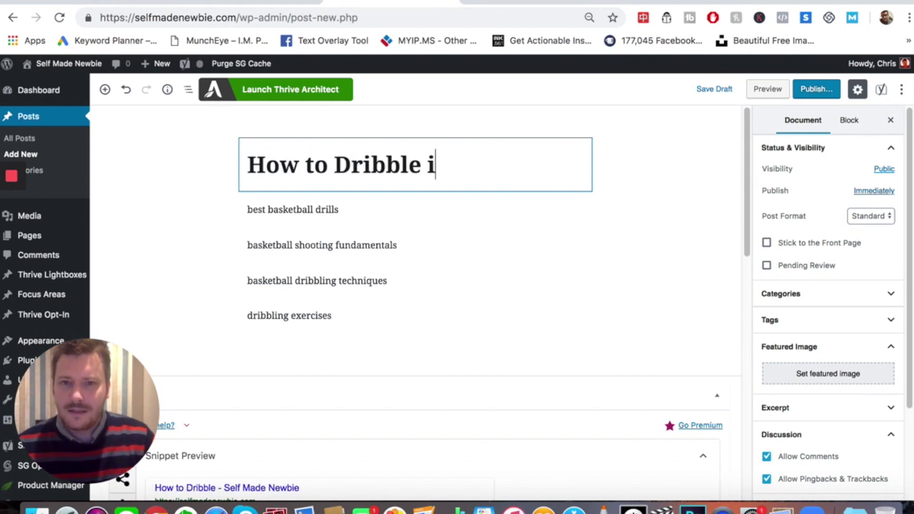
text(n Basketball)
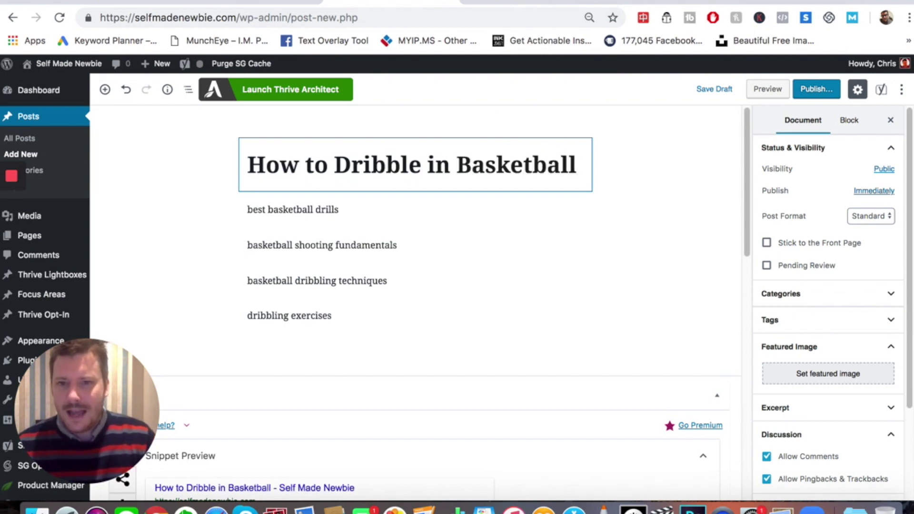
key(Return)
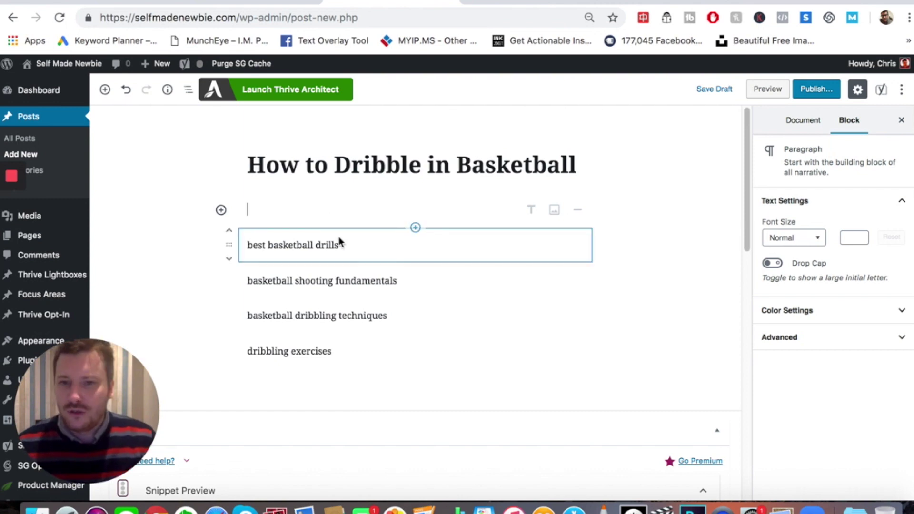
- Move the text "ketball dribbling techniques" from its paragraph into the empty paragraph beneath the post title
drag(341, 242, 280, 249)
triple_click(274, 246)
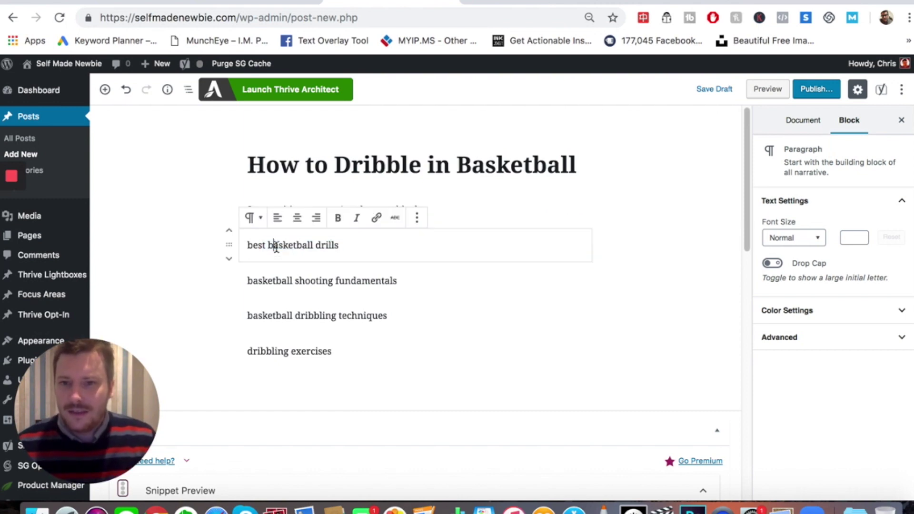
click(456, 209)
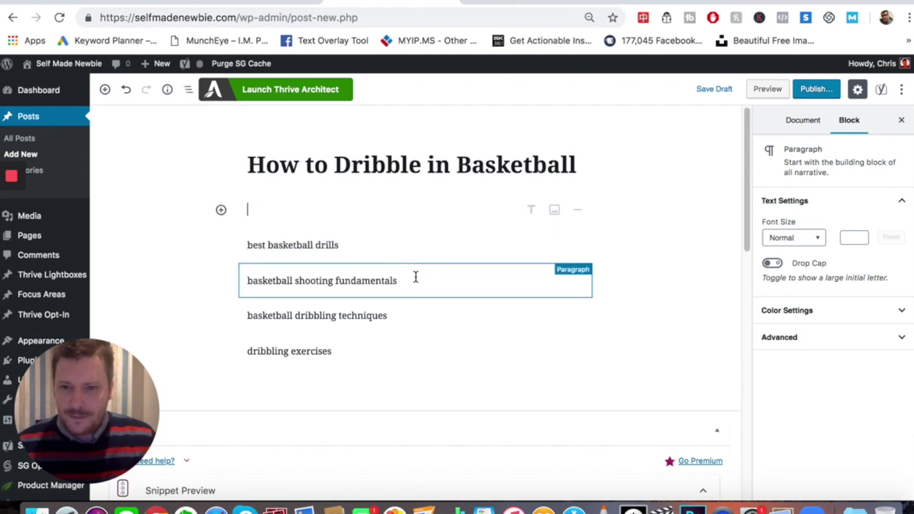
drag(400, 315, 264, 315)
key(ctrl+x)
click(357, 208)
key(ctrl+v)
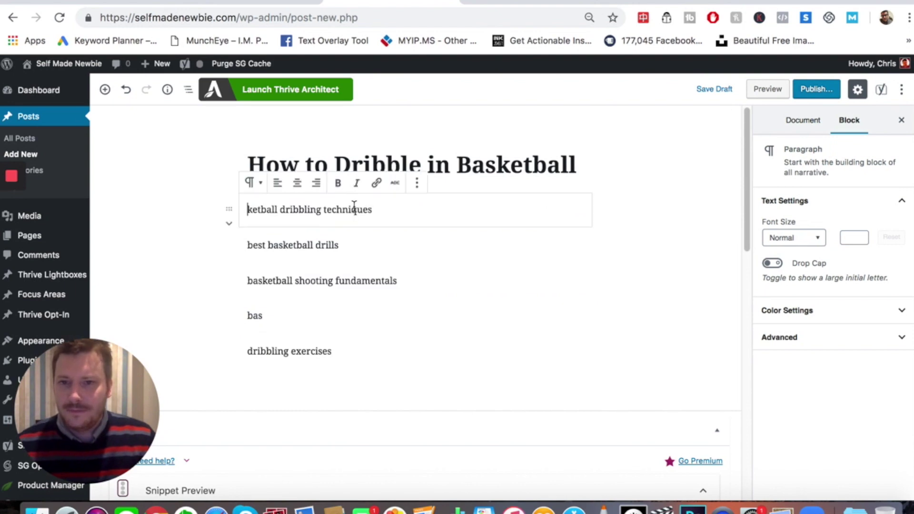
- Complete the first word of the moved paragraph so it reads "Basketball dribbling techniques"
drag(377, 209, 252, 205)
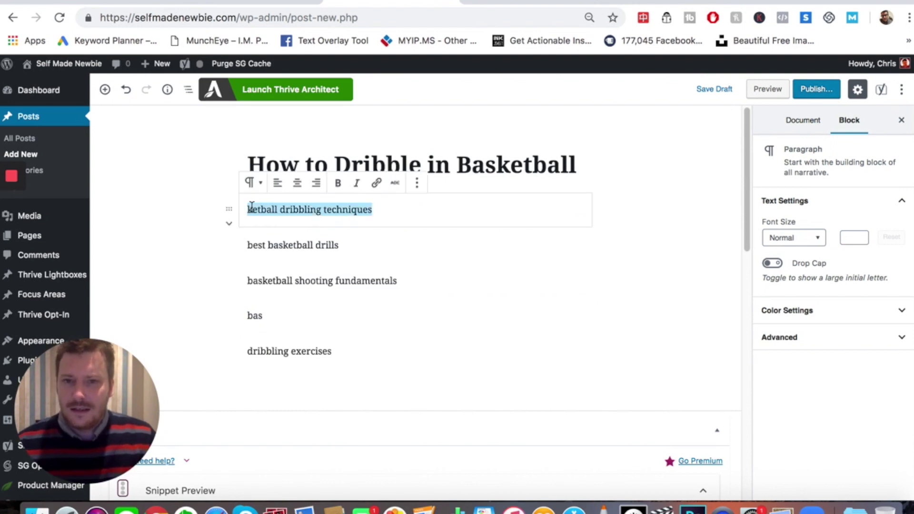
text(Ba)
key(super+z)
key(super+z)
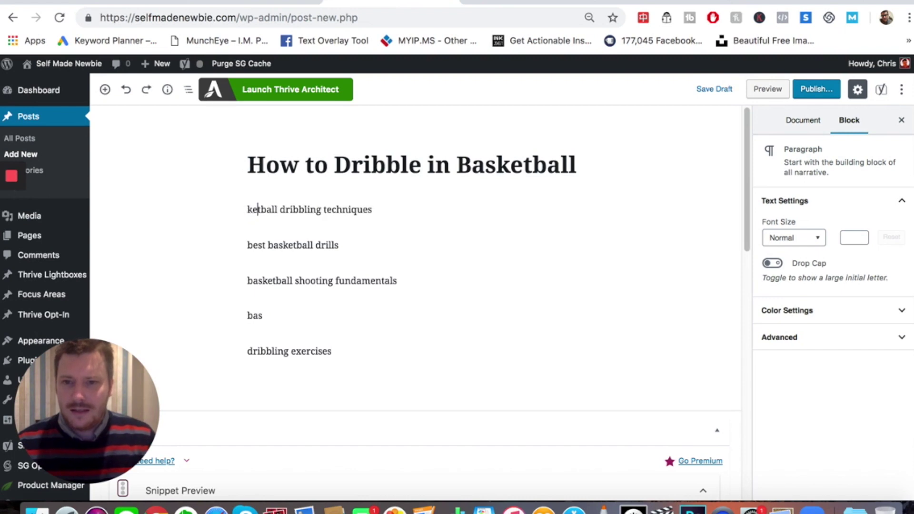
click(328, 209)
key(super+shift+z)
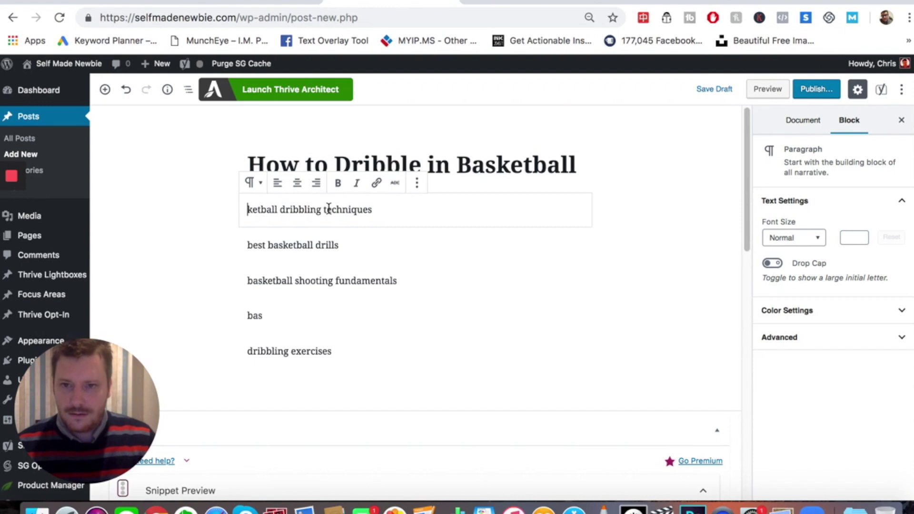
key(super+shift+z)
text(k)
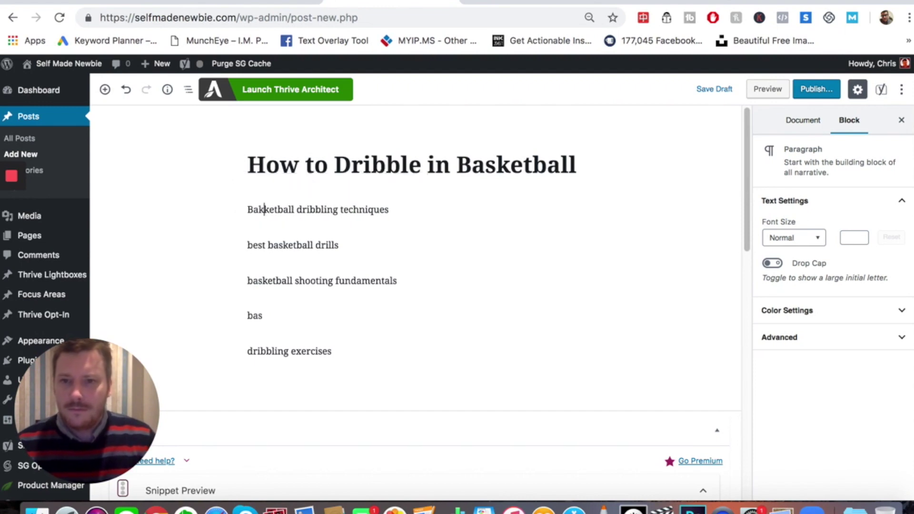
key(BackSpace)
text(s)
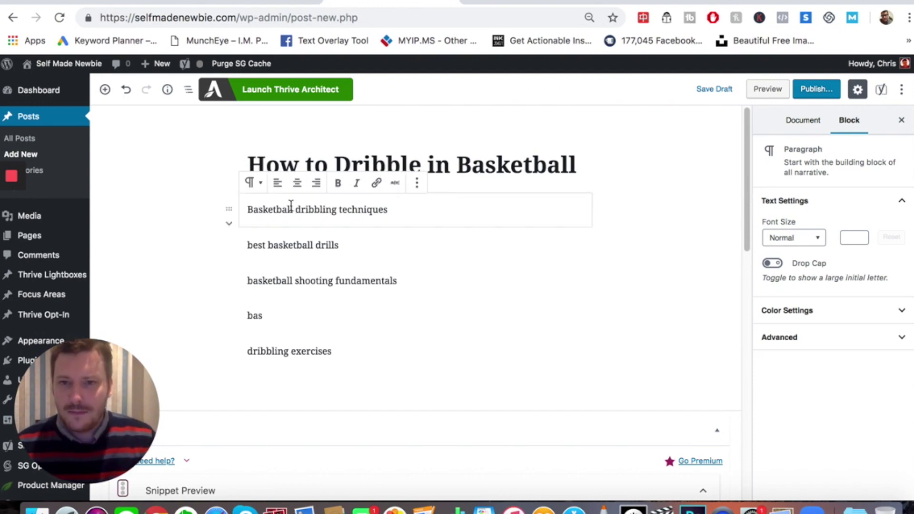
- Capitalize the first paragraph as "Basketball Dribbling Techniques" and convert it to an H2 heading
click(298, 209)
key(BackSpace)
text(D)
click(343, 210)
key(BackSpace)
text(T)
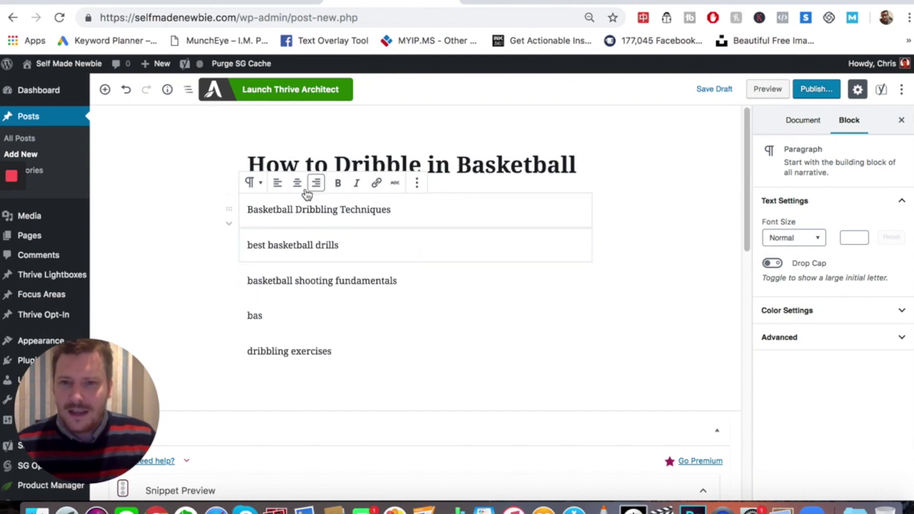
click(253, 182)
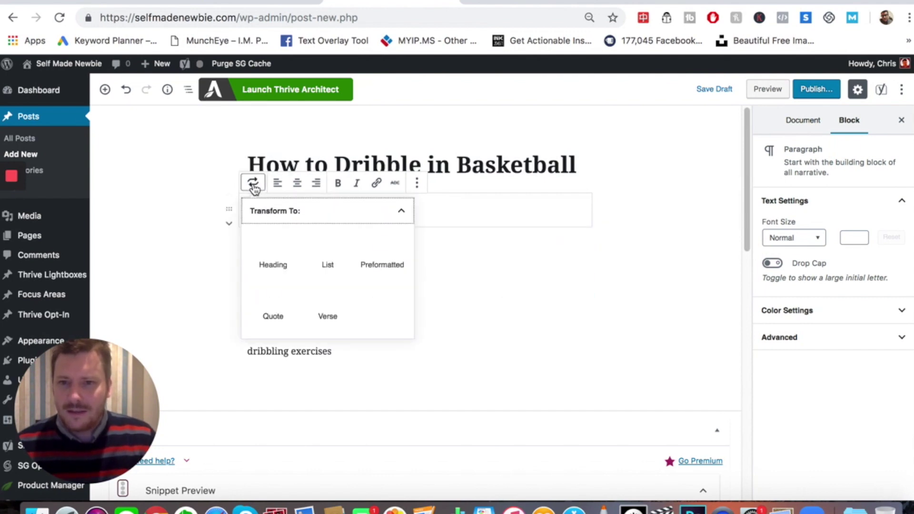
click(290, 245)
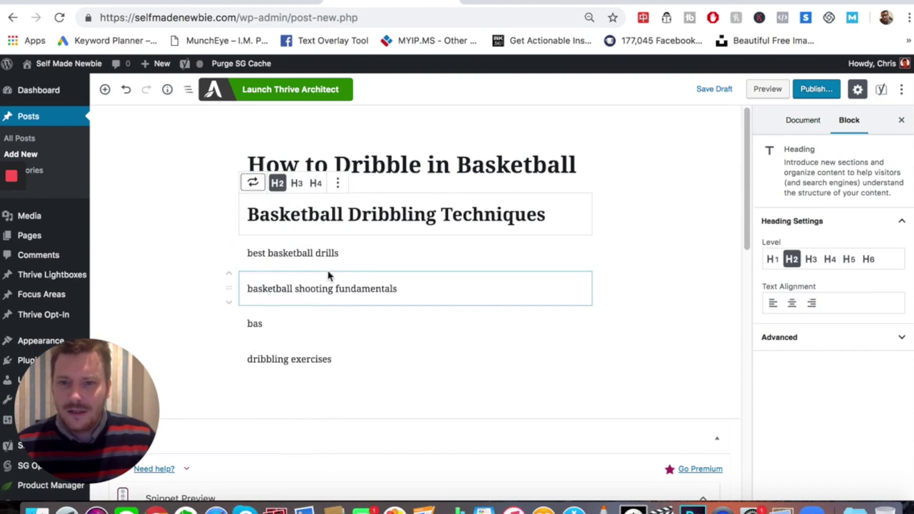
- Capitalize the "best basketball drills" paragraph as "Best Basketball Drills" and convert it to an H2 heading
click(345, 253)
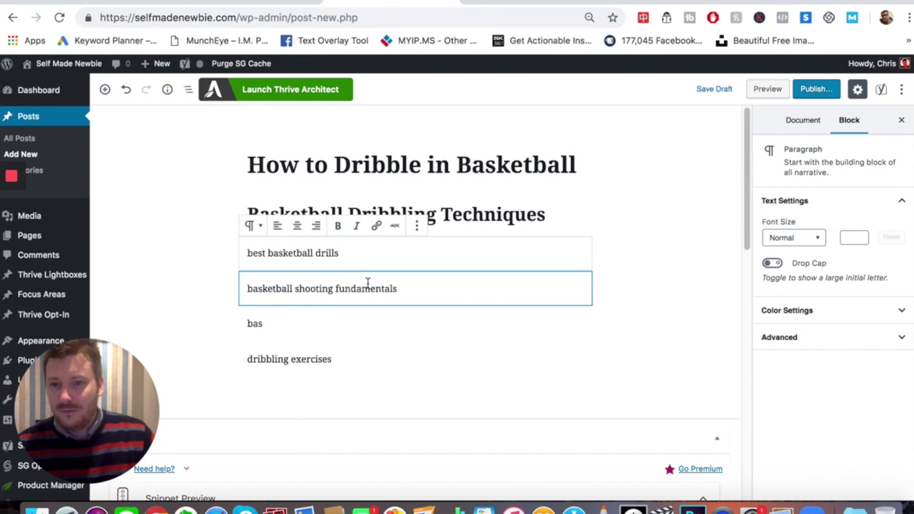
triple_click(358, 257)
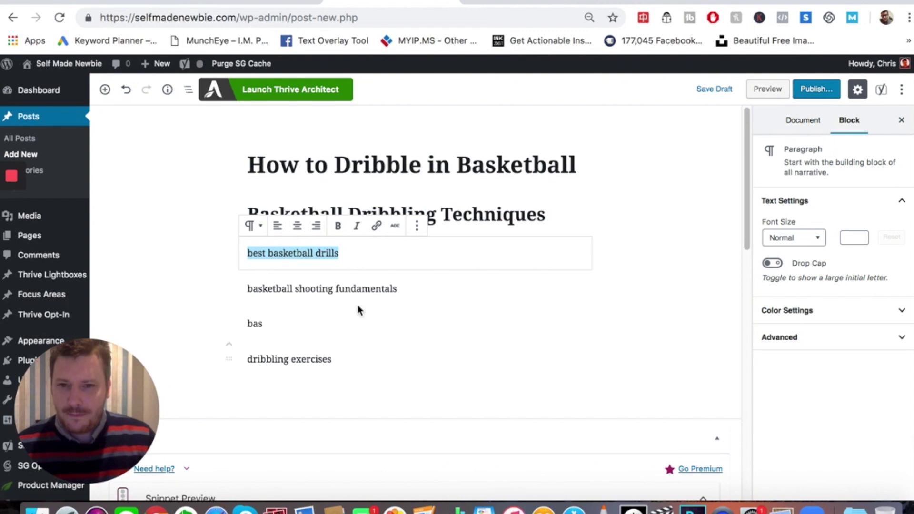
drag(252, 254, 253, 253)
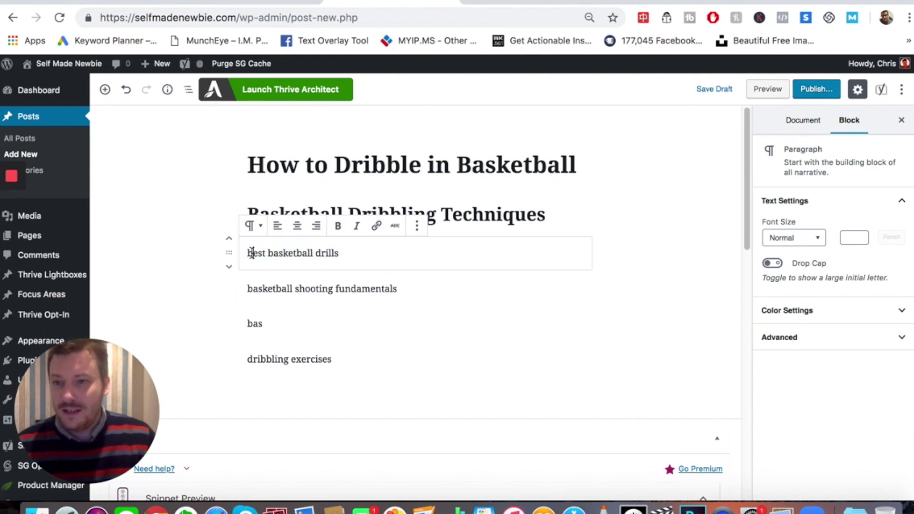
text(B)
drag(275, 252, 268, 253)
text(B)
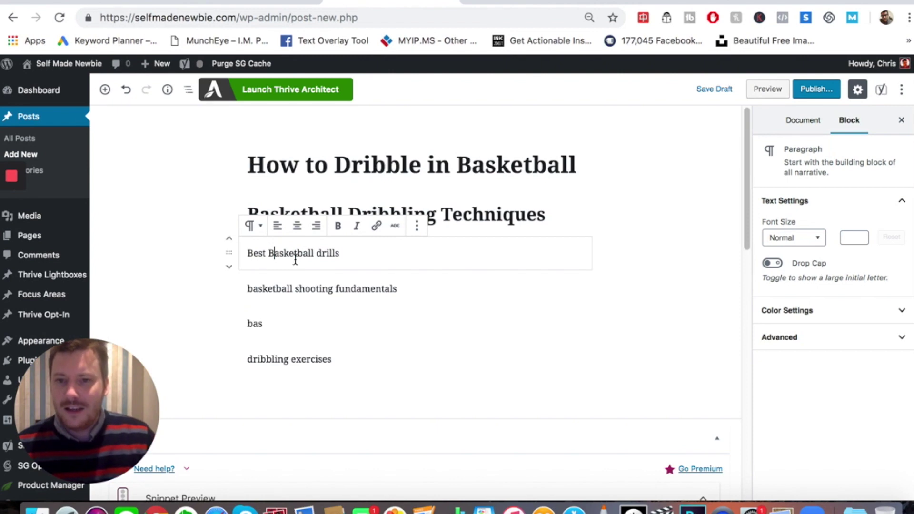
drag(323, 253, 316, 253)
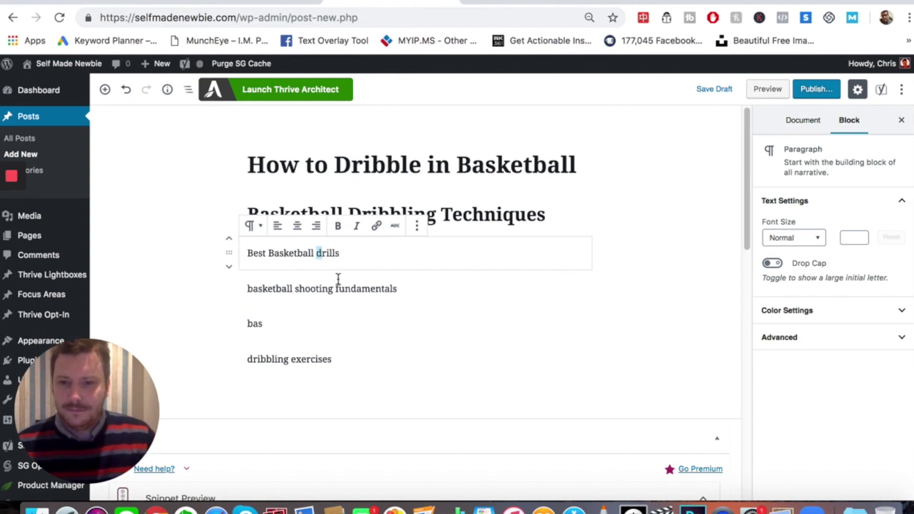
text(D)
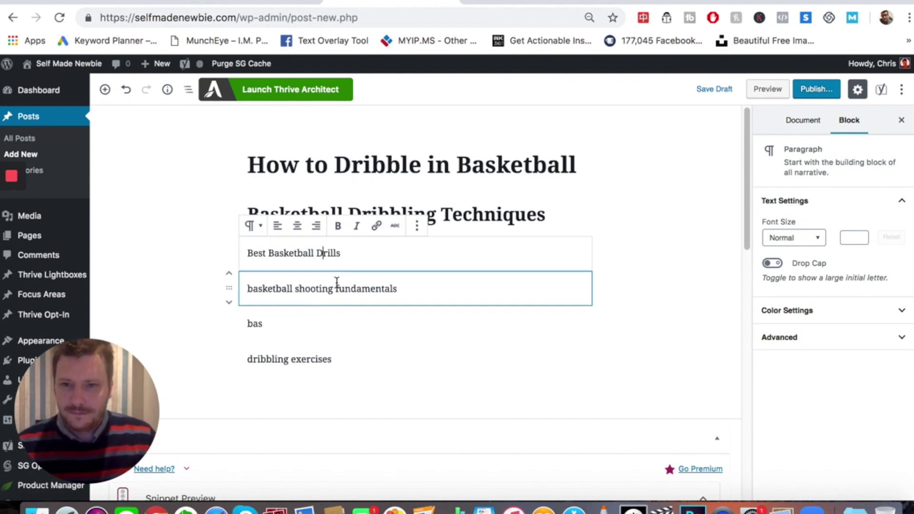
click(253, 226)
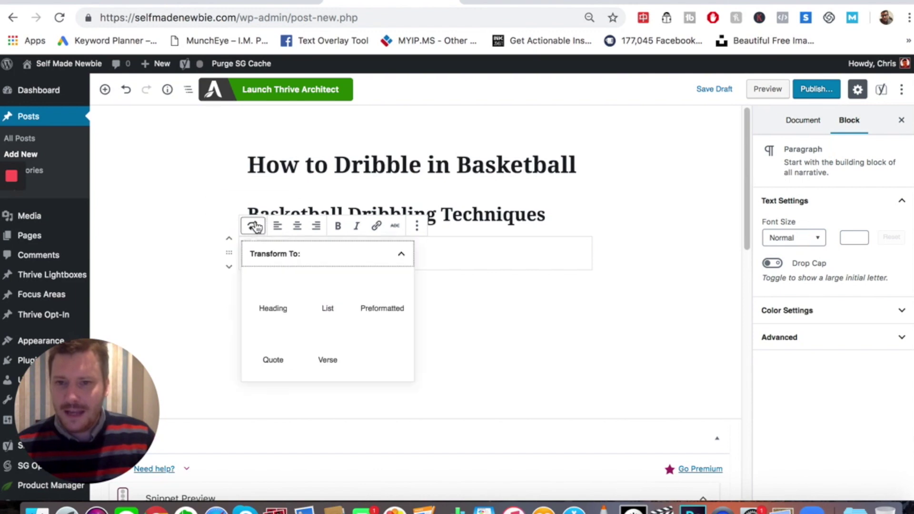
click(274, 305)
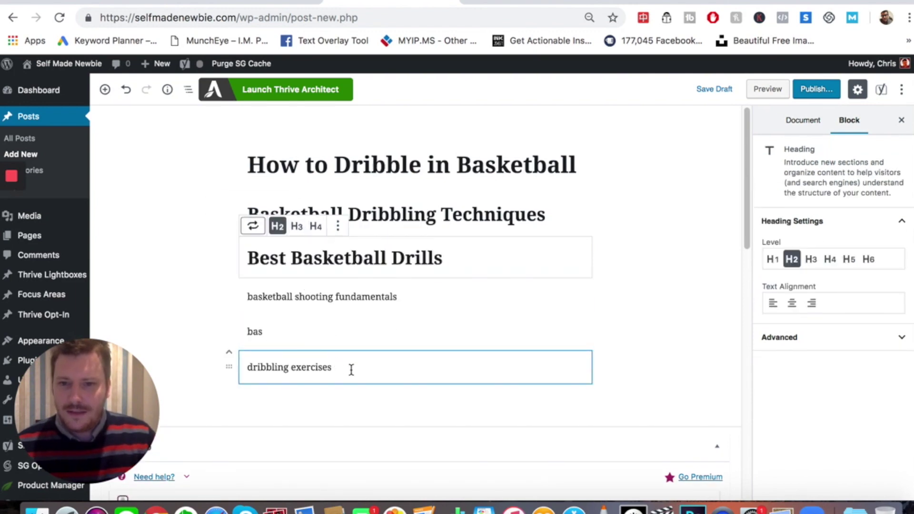
- Convert the "dribbling exercises" paragraph to an H2 heading
triple_click(252, 369)
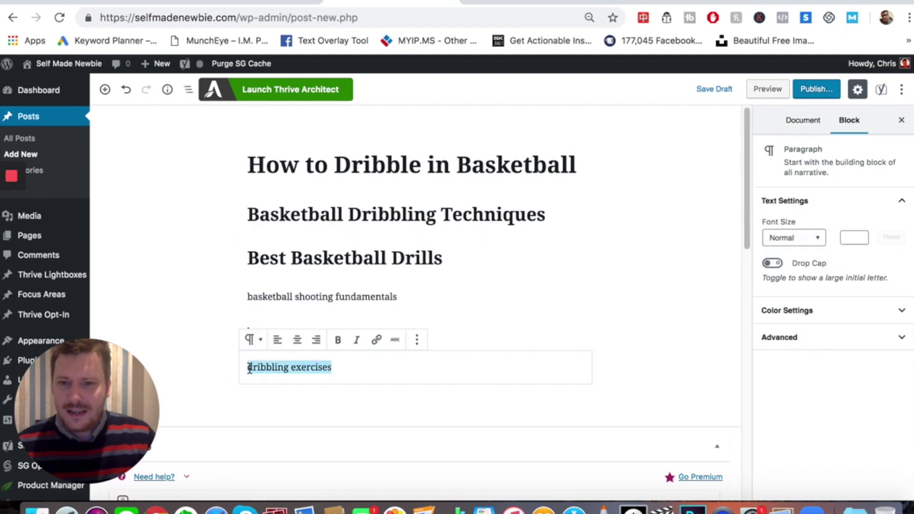
click(252, 340)
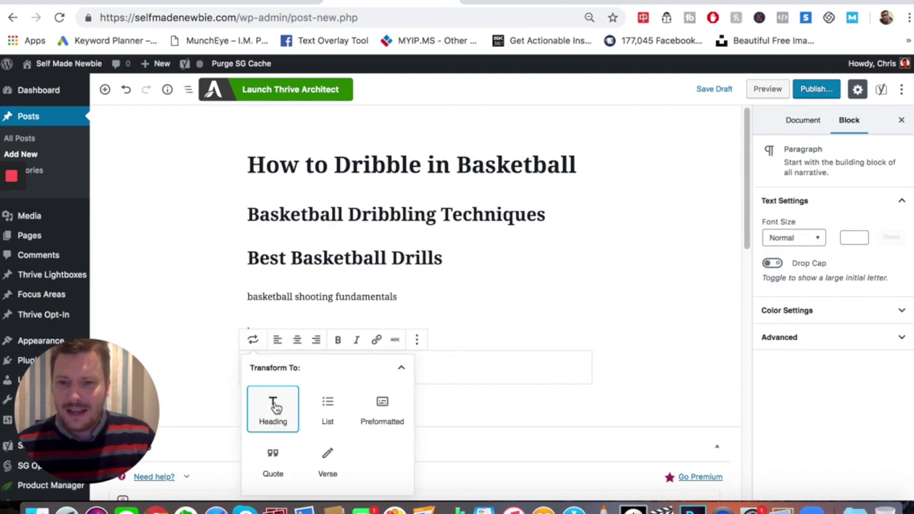
click(273, 408)
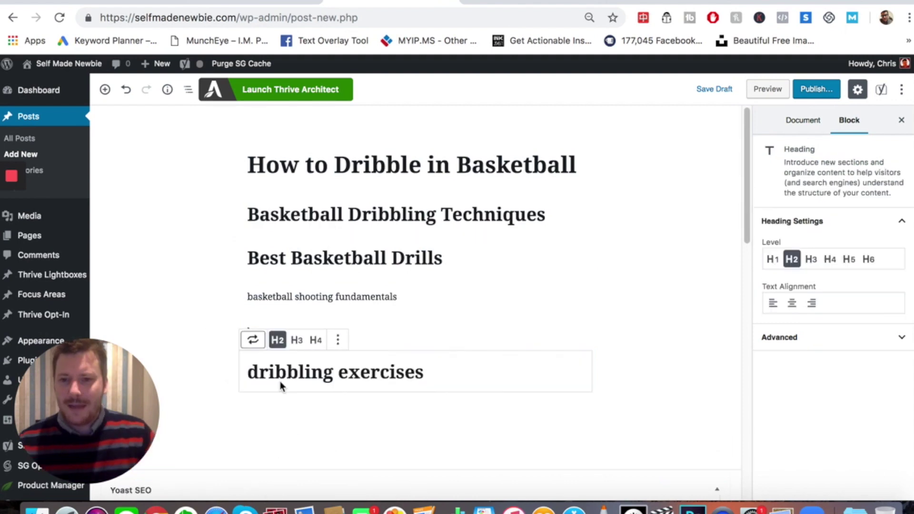
- Clear the text of the "basketball shooting fundamentals" paragraph and the leftover "bas" paragraph below it
triple_click(376, 295)
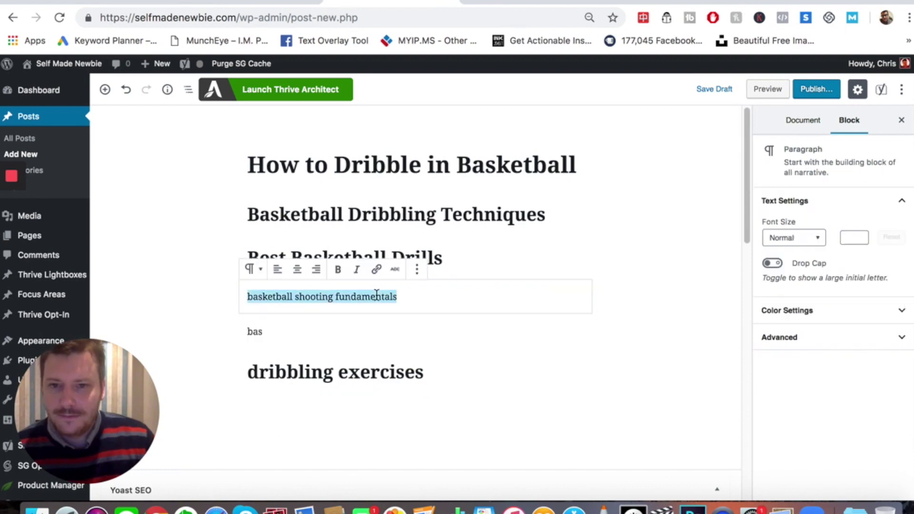
click(398, 296)
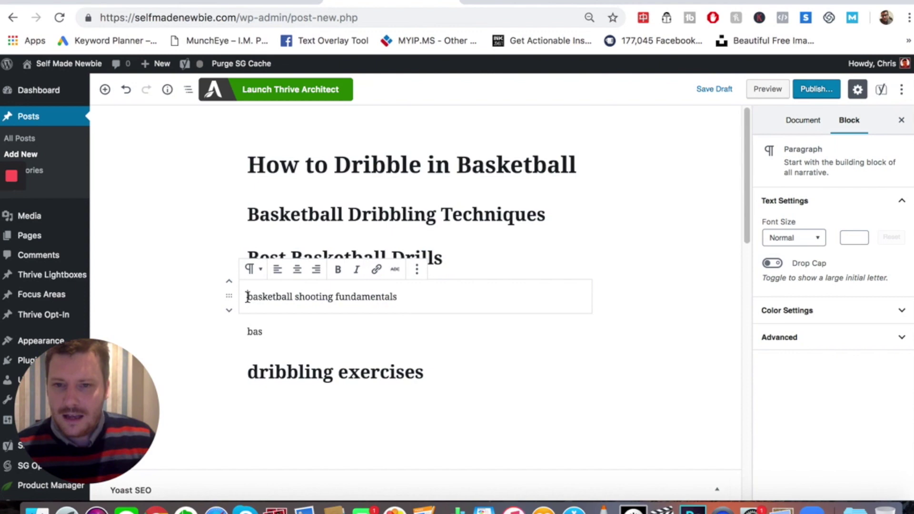
mouse_move(249, 295)
mouse_down()
mouse_move(402, 292)
mouse_move(246, 295)
mouse_up()
click(399, 296)
text(b)
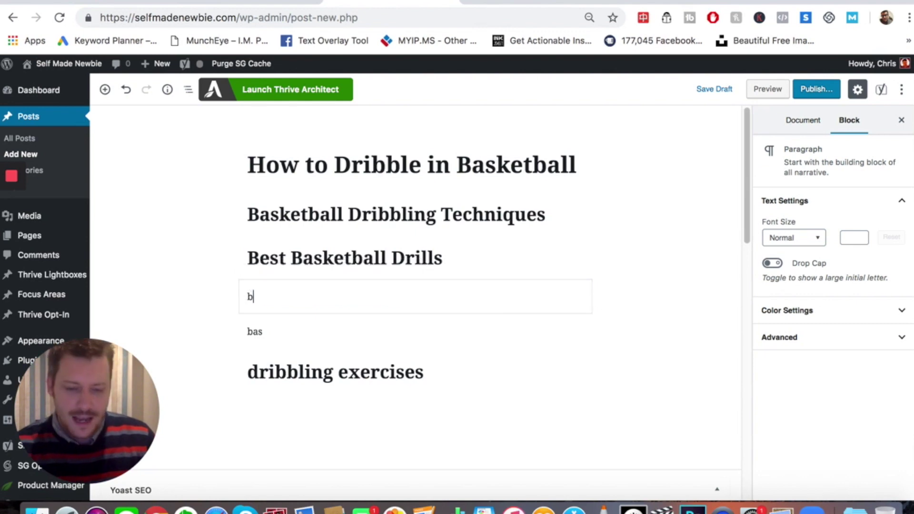
key(BackSpace)
click(278, 332)
drag(277, 332, 251, 336)
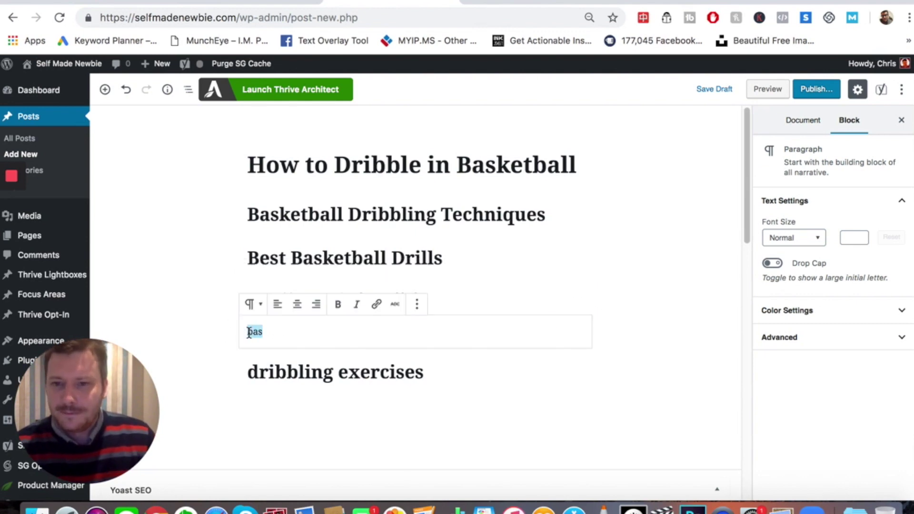
key(BackSpace)
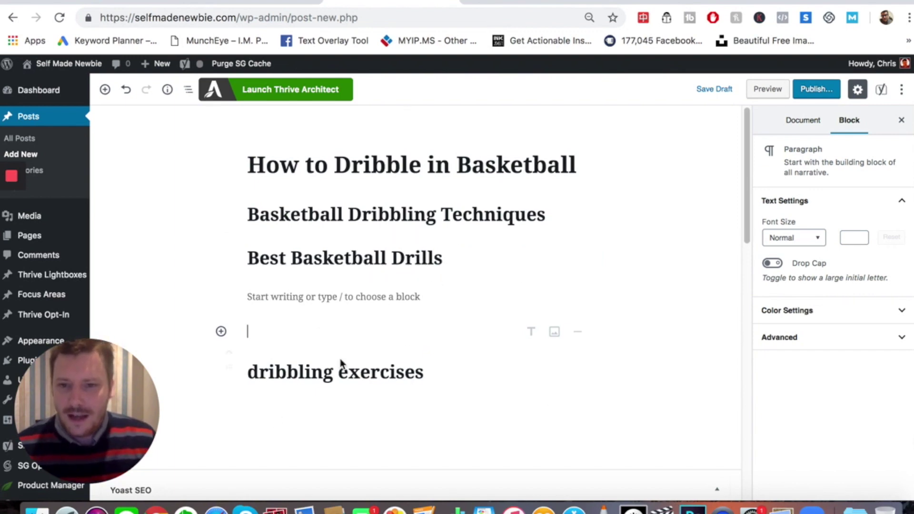
- Capitalize the last heading as "Dribbling Exercises"
click(250, 369)
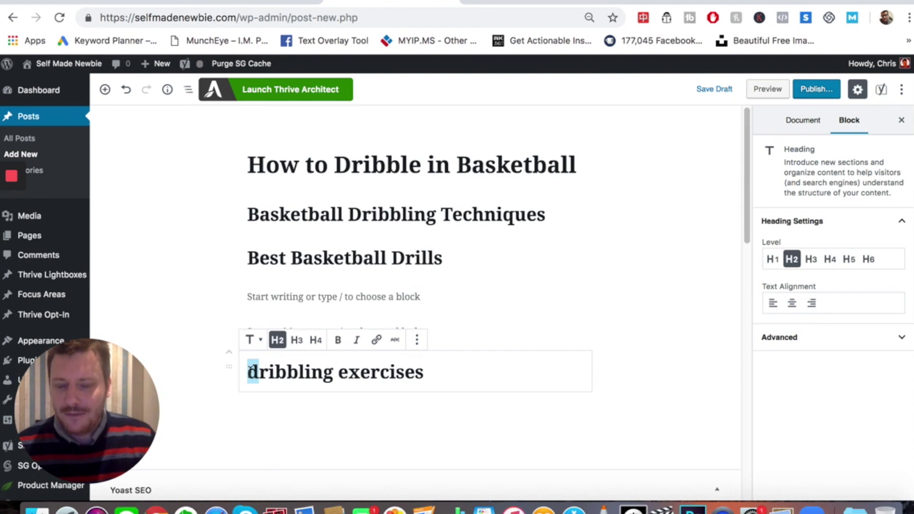
key(Delete)
text(D)
drag(351, 379, 339, 379)
text(E)
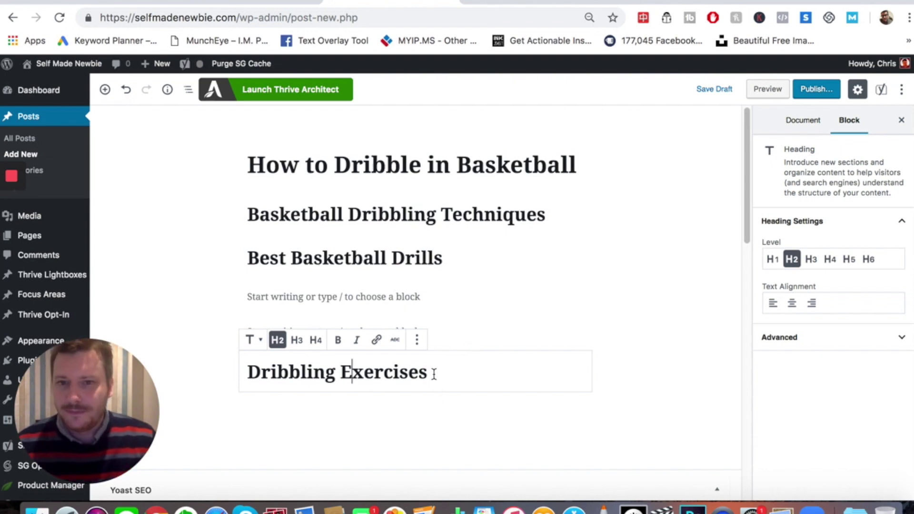
- Add an intro paragraph under the post title reading "Today we're going to look at some ways you can improve how to dribble in basketball."
click(471, 164)
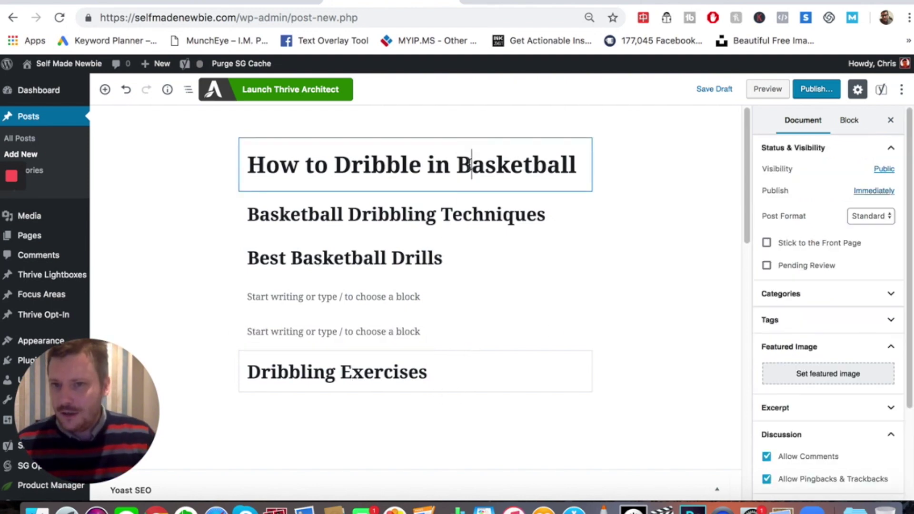
click(583, 167)
key(Return)
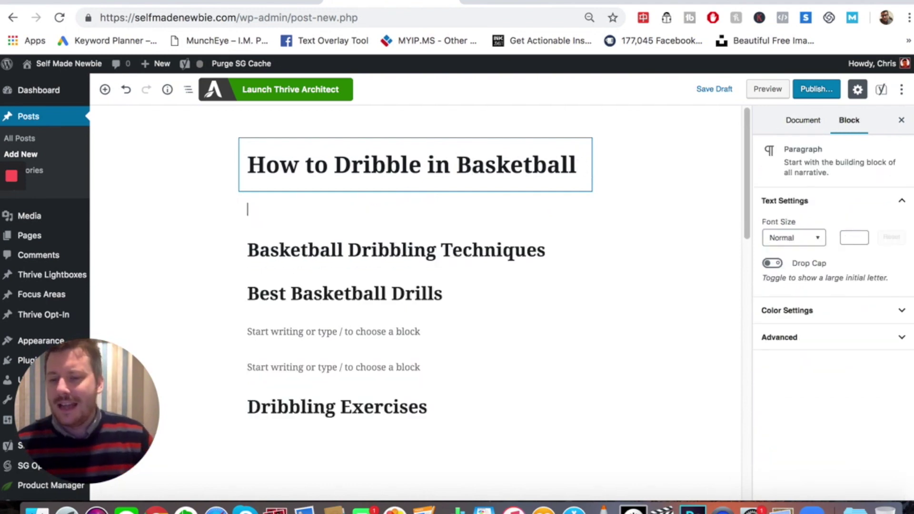
text(T)
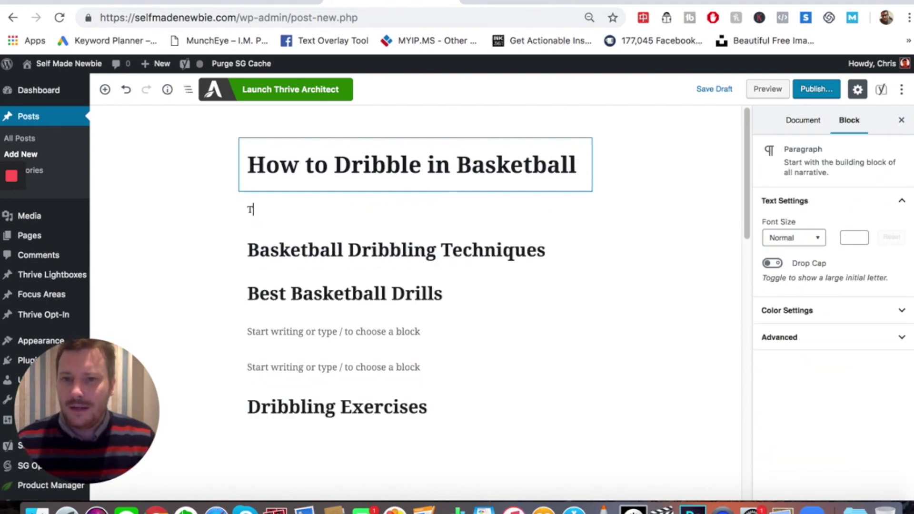
text(oday whe)
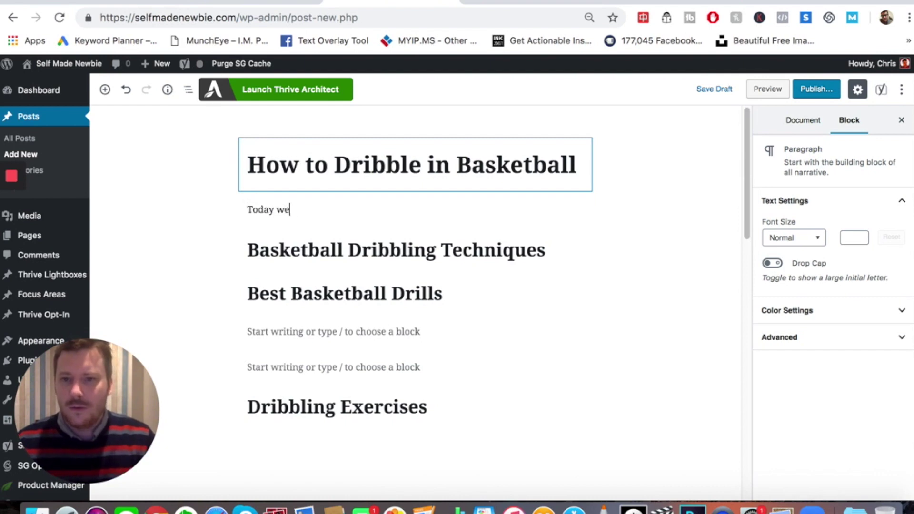
text(re going to loo)
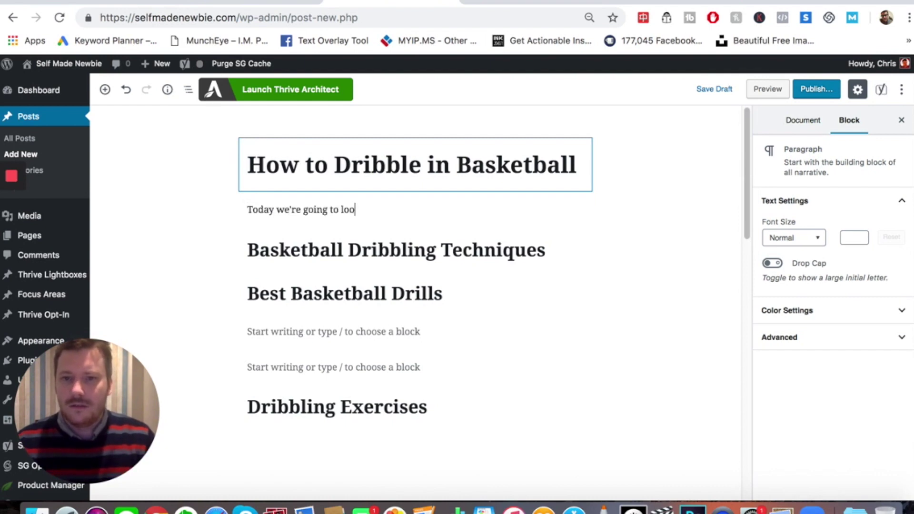
text(k at some)
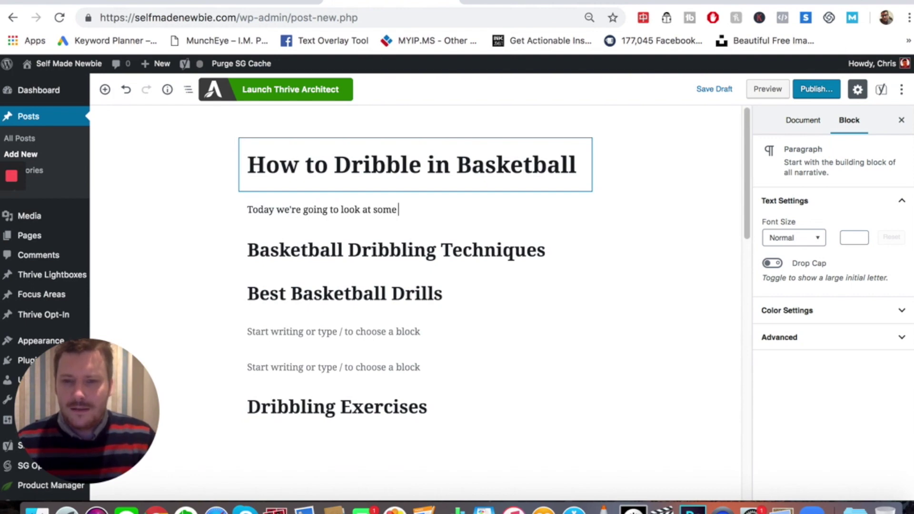
text( ways)
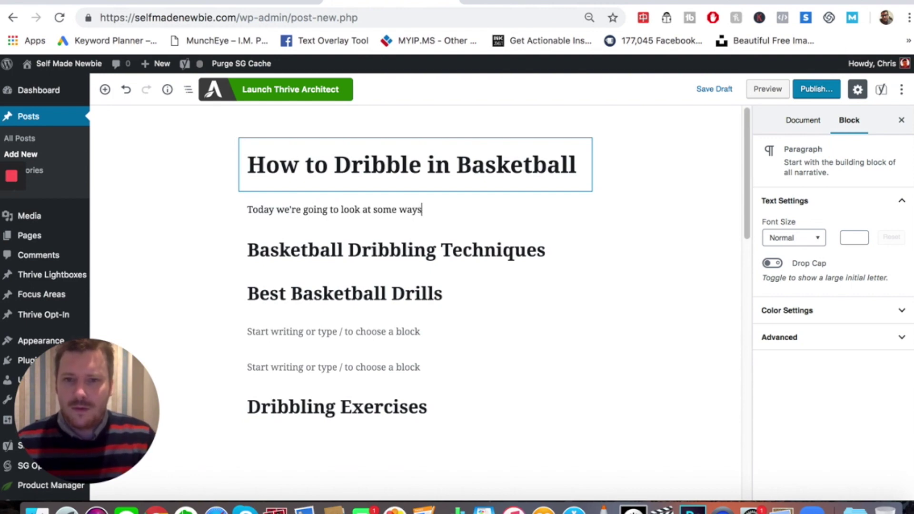
text( you can i)
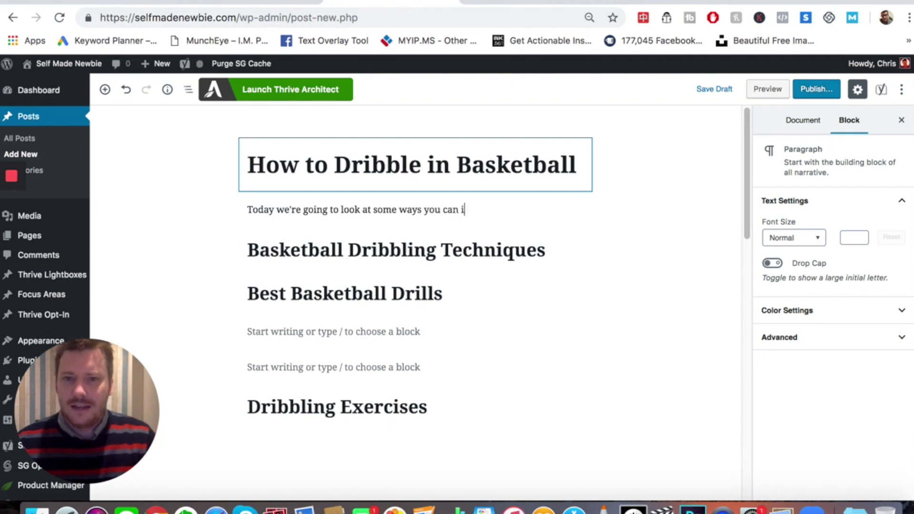
text(mprove your)
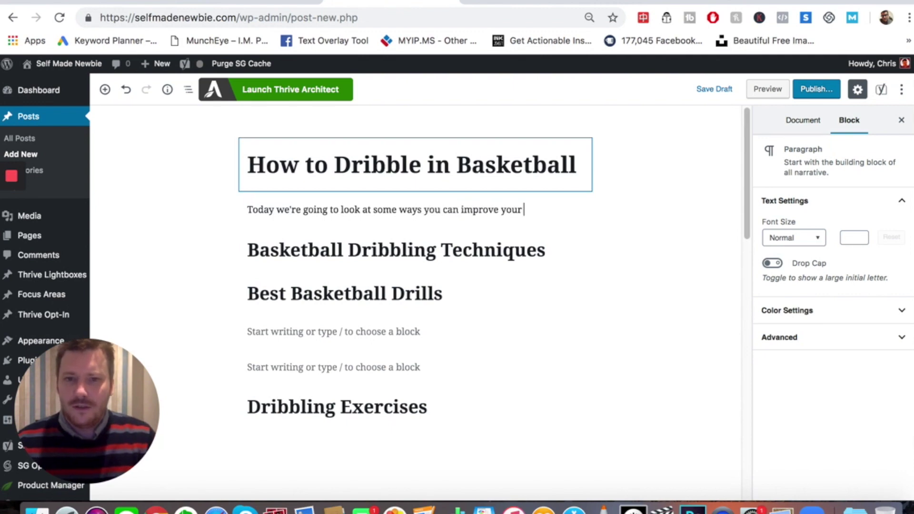
key(BackSpace)
key(BackSpace)
key(BackSpace)
text(how to dribble in basketbl)
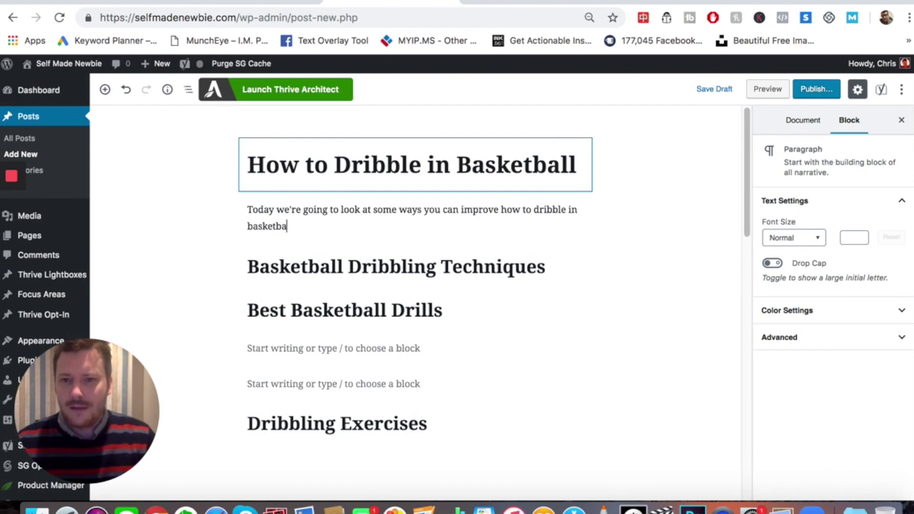
- Add a second intro paragraph reading "Dribbling is fundamental and important because...."
key(Return)
text(Dribbling is funda)
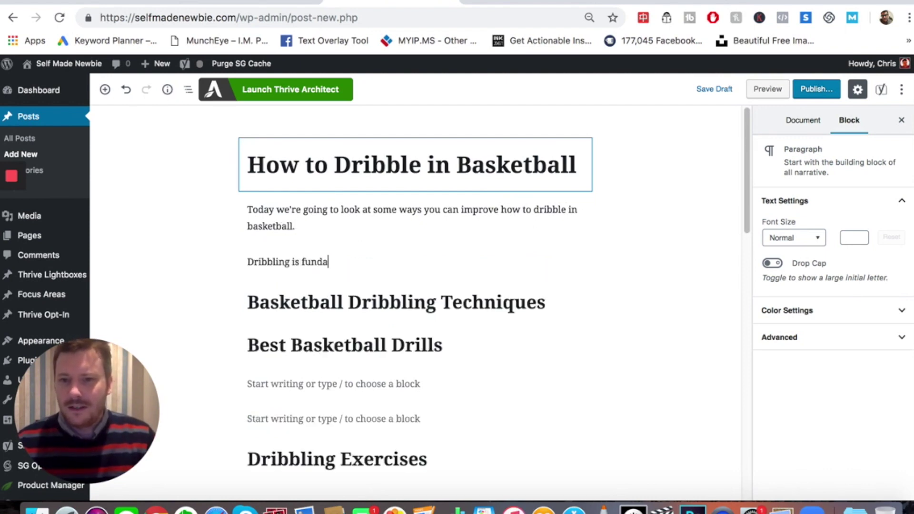
text(mental and )
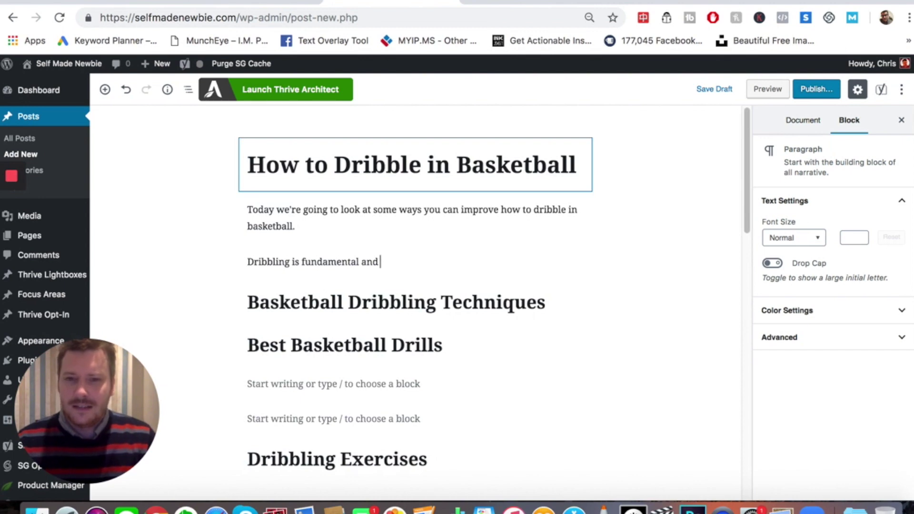
text(important because....)
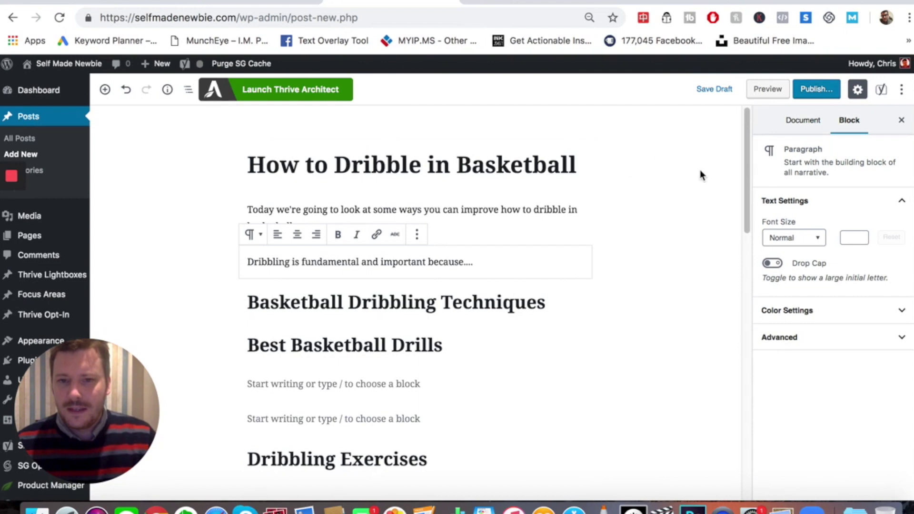
- Add the paragraph "There are many techniques etc etc" under the "Basketball Dribbling Techniques" heading
scroll(745, 149, down, 3)
click(567, 241)
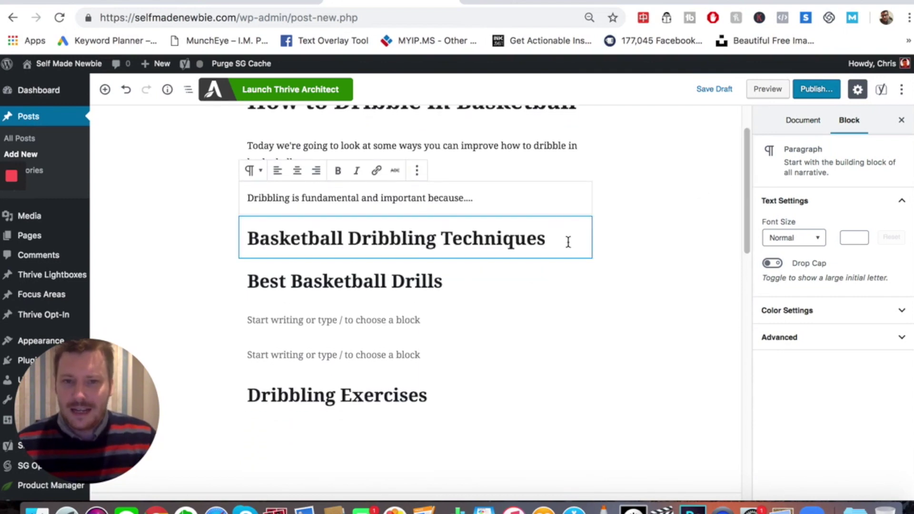
key(Return)
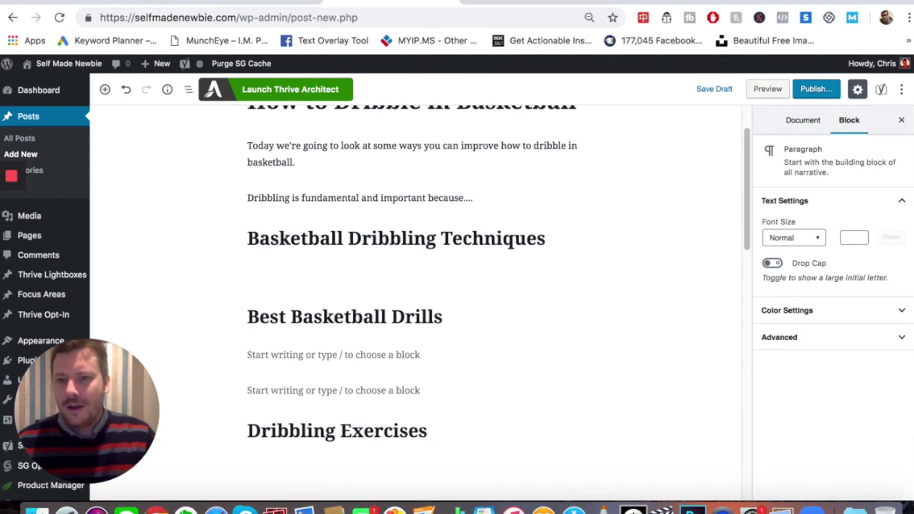
text(There are )
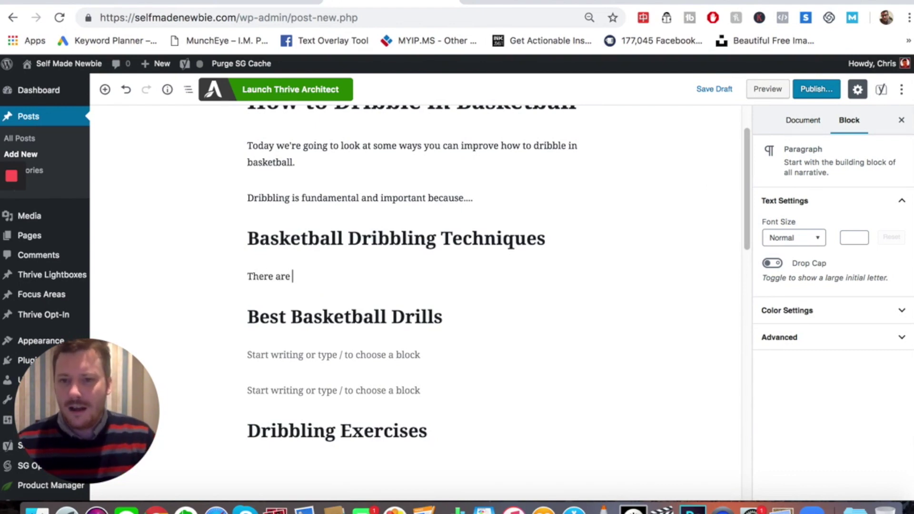
text(many techniques etc etc)
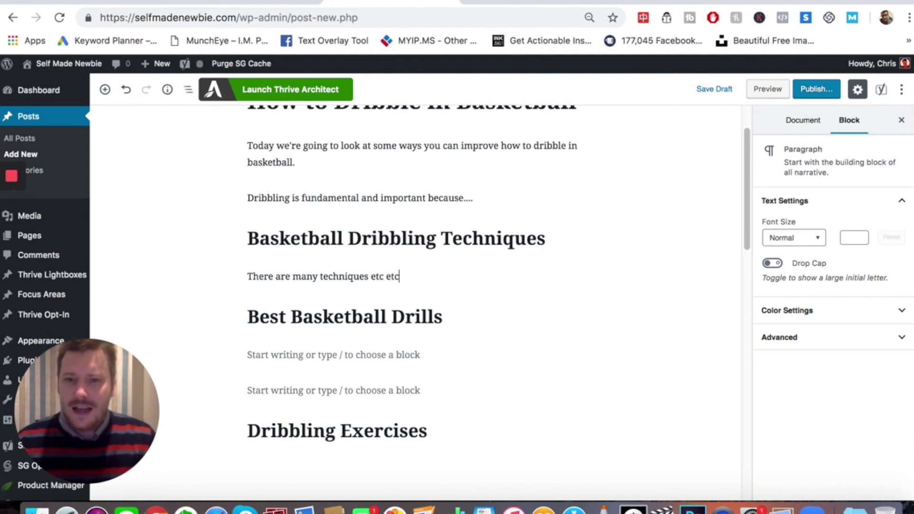
- Add an H3 subheading "Basketball Cross-overs" below the "There are many techniques etc etc" paragraph
key(Return)
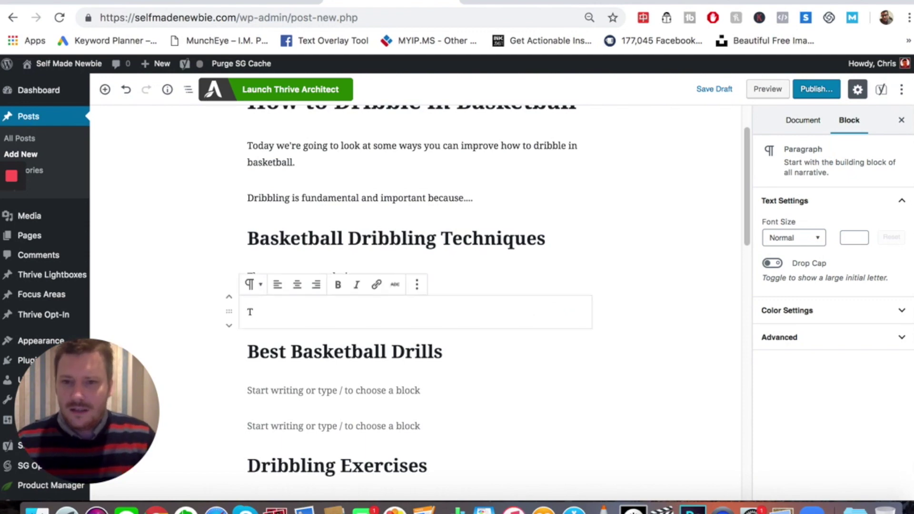
text(Doing)
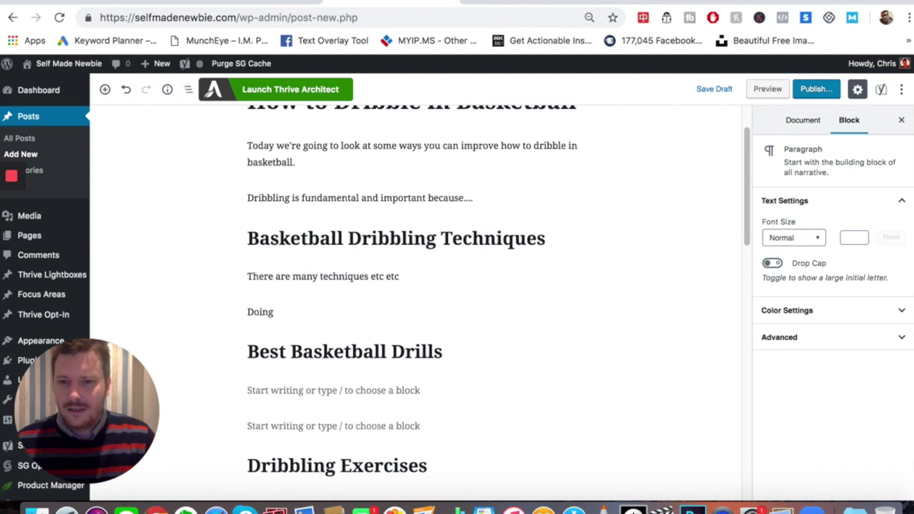
key(alt+BackSpace)
text(Basketball Cr)
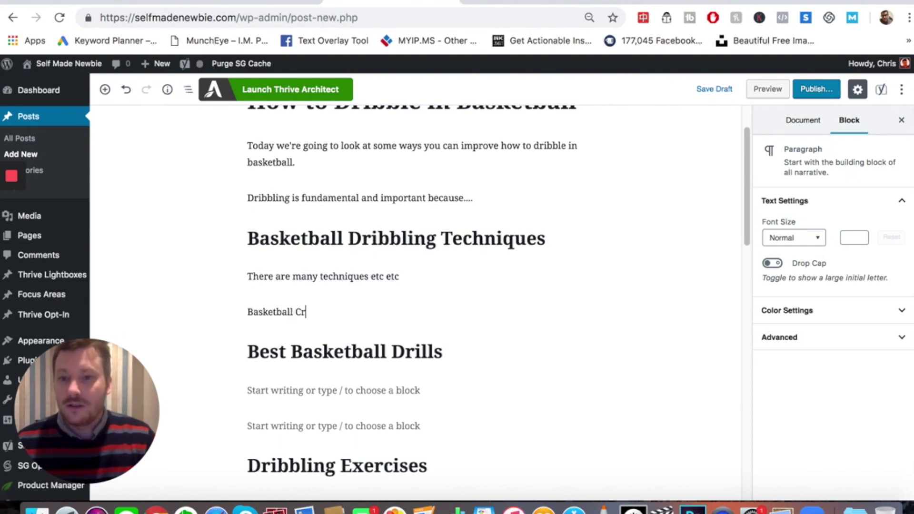
text(oss-overs)
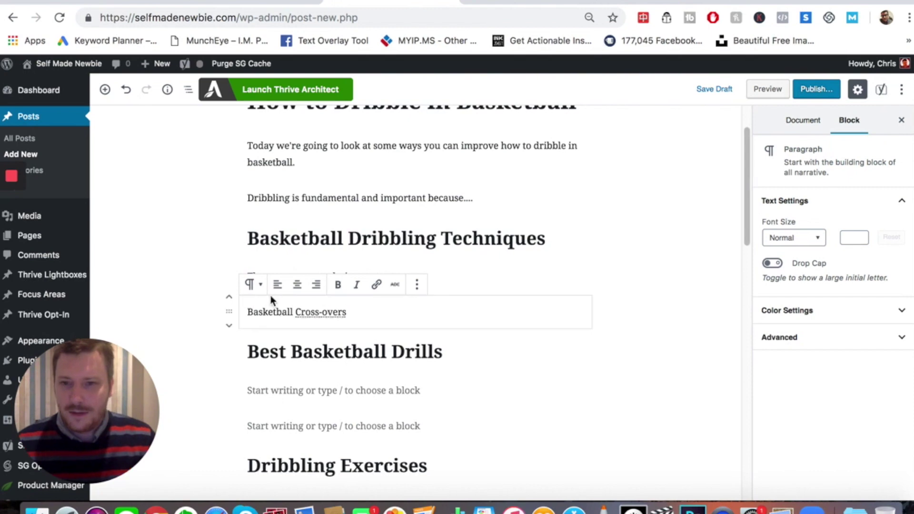
click(251, 284)
click(277, 349)
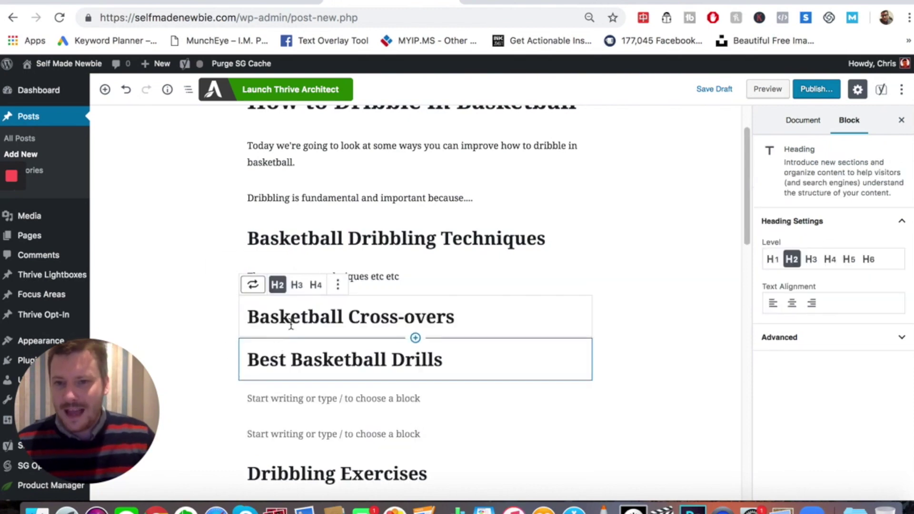
click(297, 284)
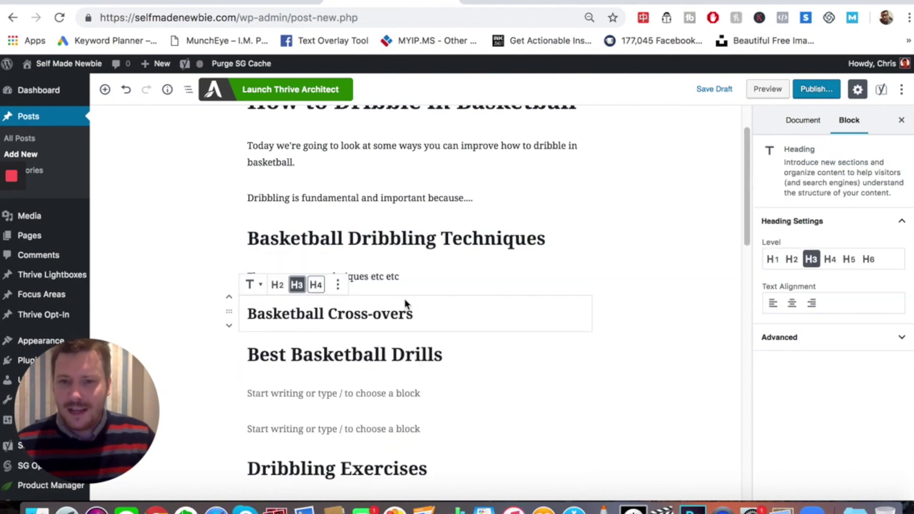
- Insert two empty paragraphs below the "Basketball Cross-overs" subheading
click(460, 317)
key(Return)
key(Return)
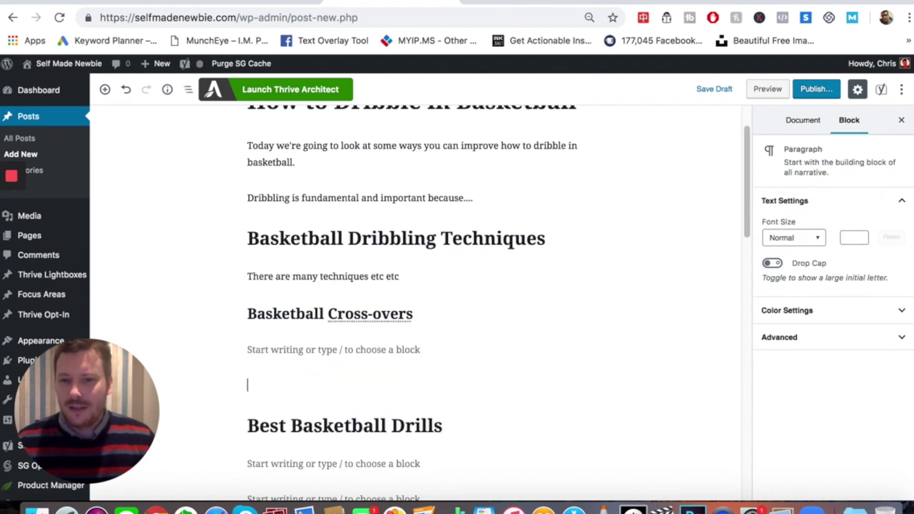
click(413, 351)
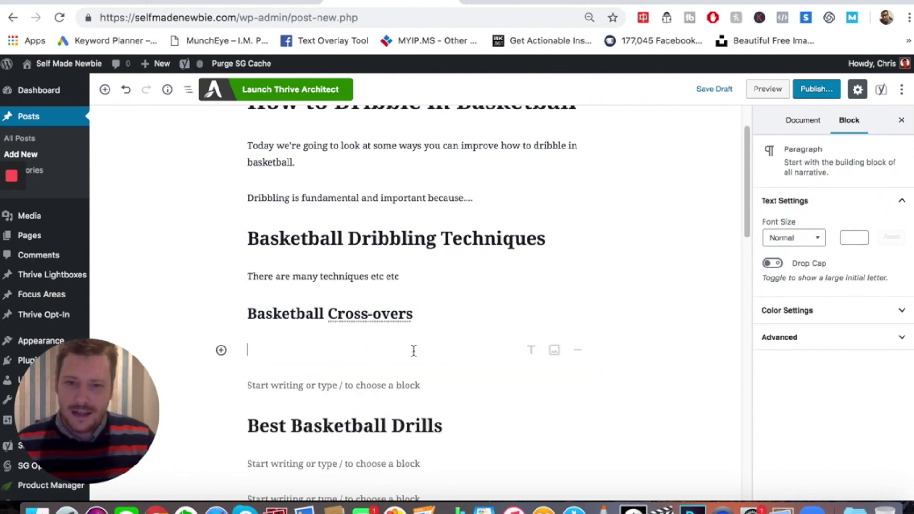
- Remove the hyphen from the H3 subheading so that it reads "Basketball Crossovers"
click(377, 313)
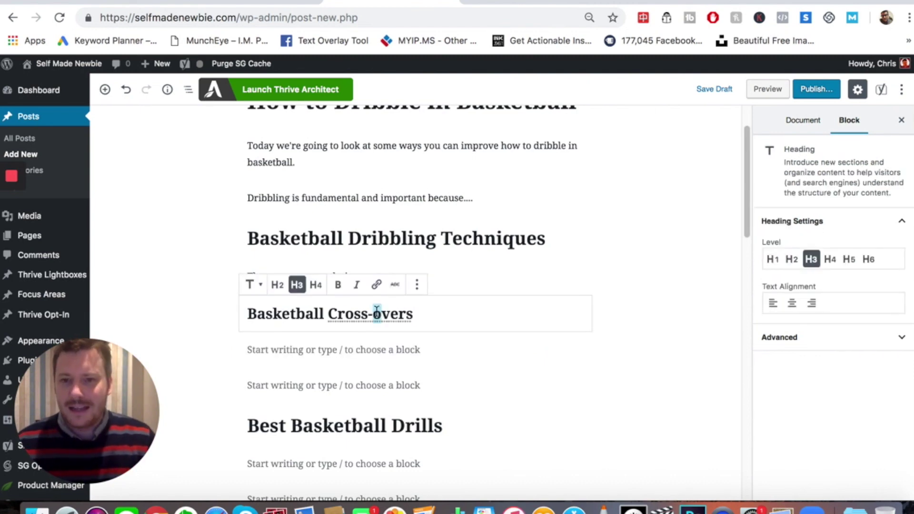
key(BackSpace)
key(BackSpace)
text(o)
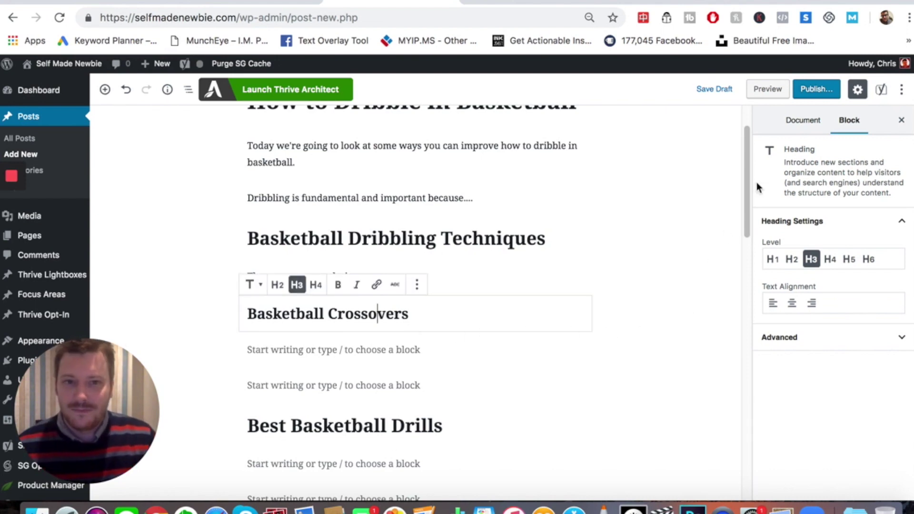
- Add the paragraph "You can't get good at technique without learning the best basketball drills. Here are a few." under the "Best Basketball Drills" heading
scroll(746, 179, down, 3)
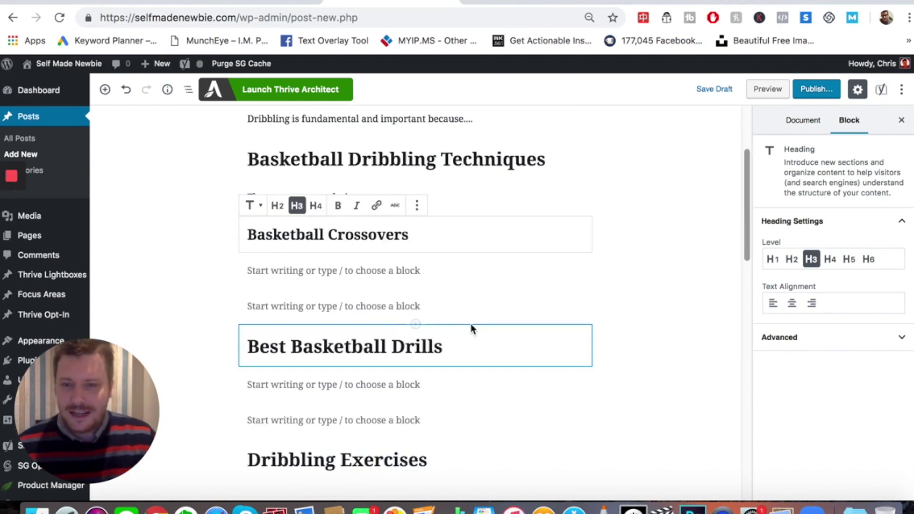
click(453, 270)
click(465, 349)
key(Return)
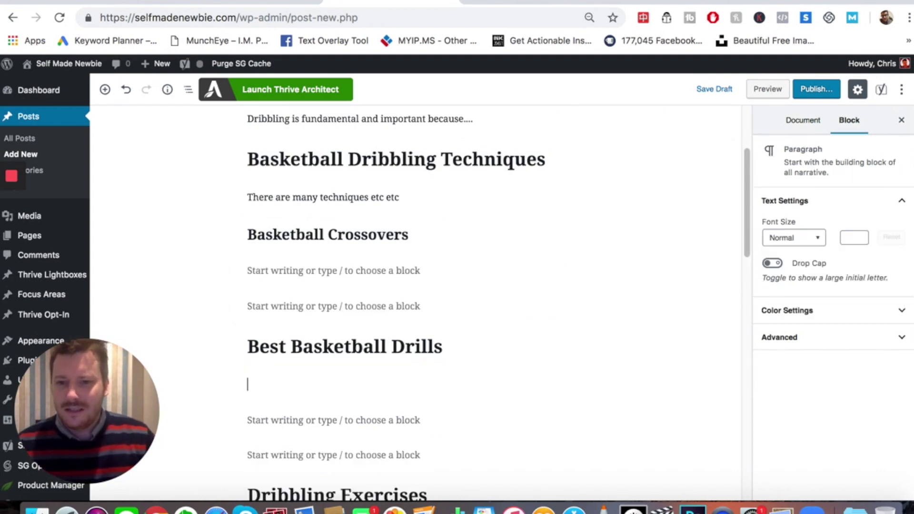
text(T)
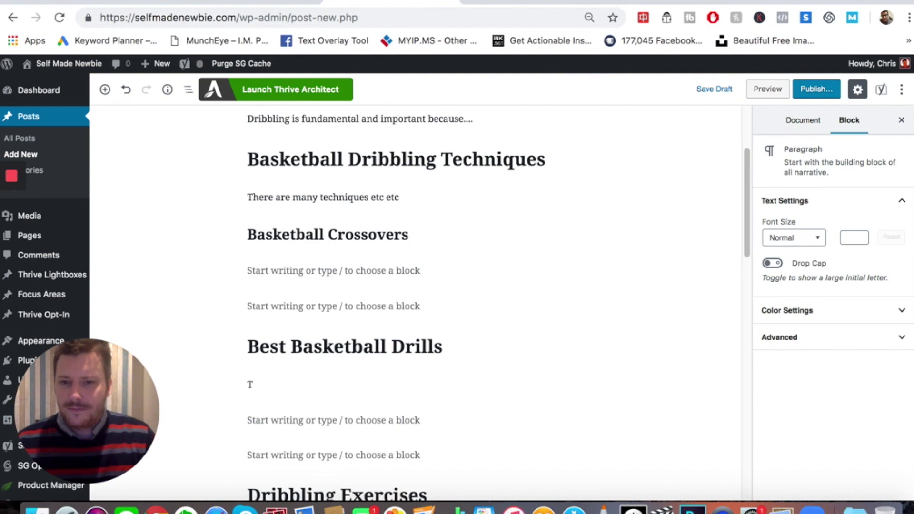
text(heYou)
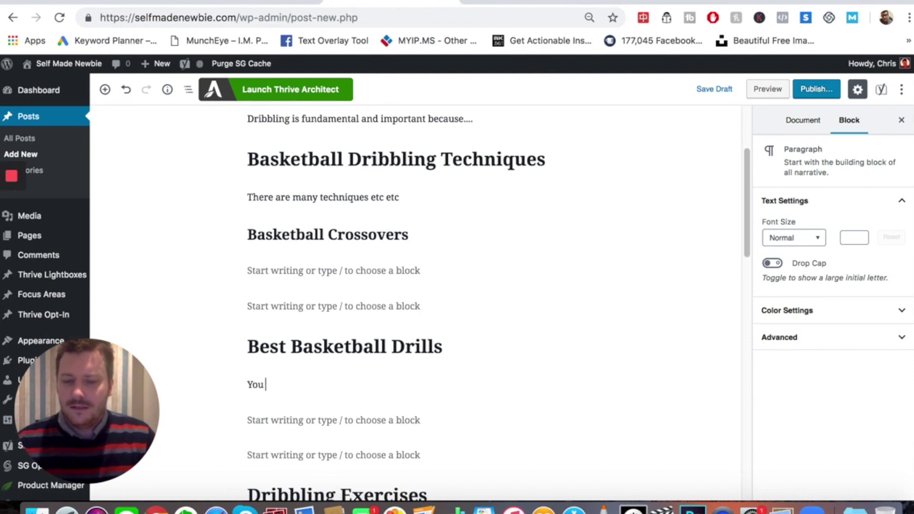
text( can't get g)
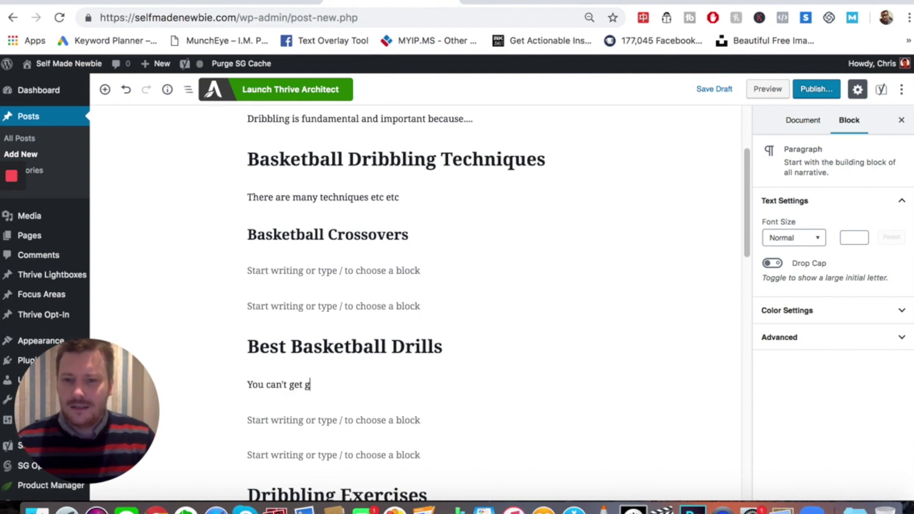
text(ood at tec)
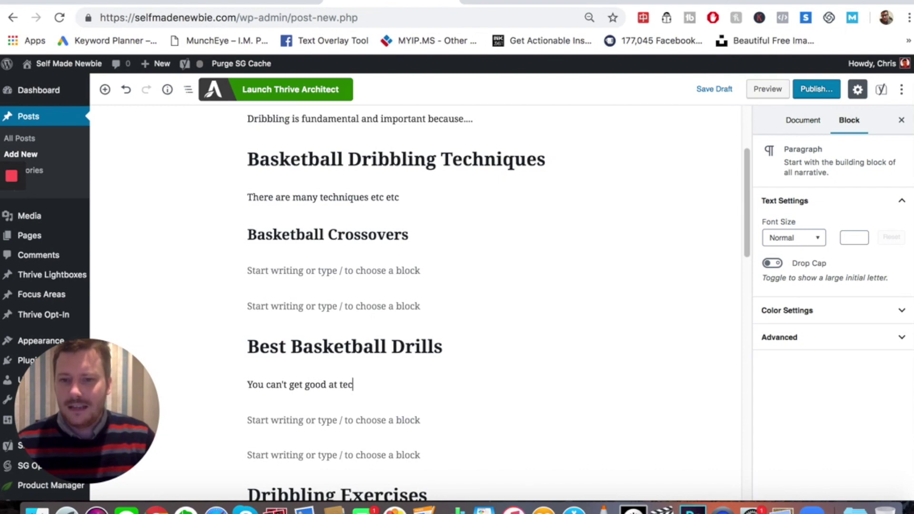
text(hnique without learning the best)
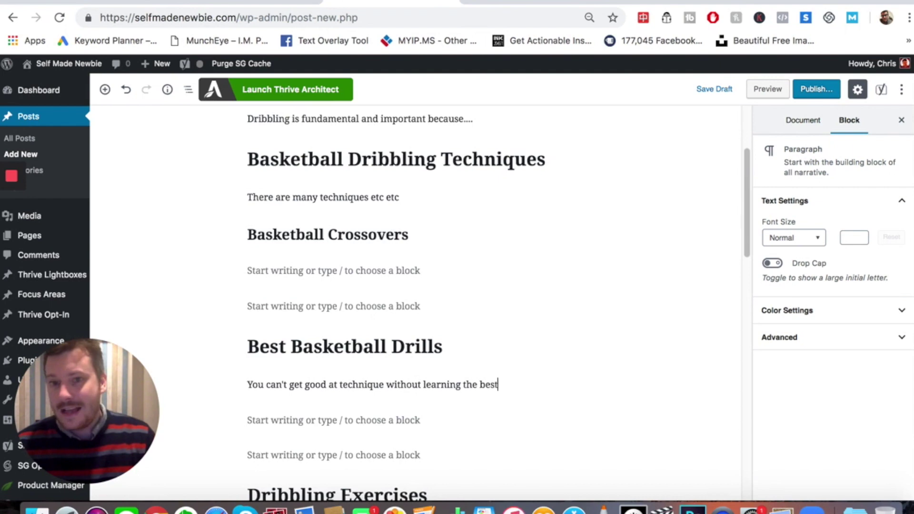
text( baske)
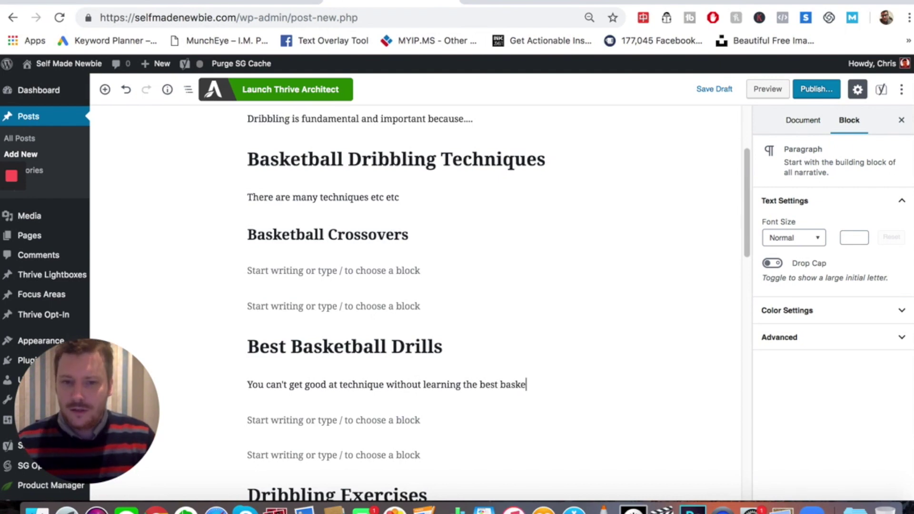
text(tballs drills)
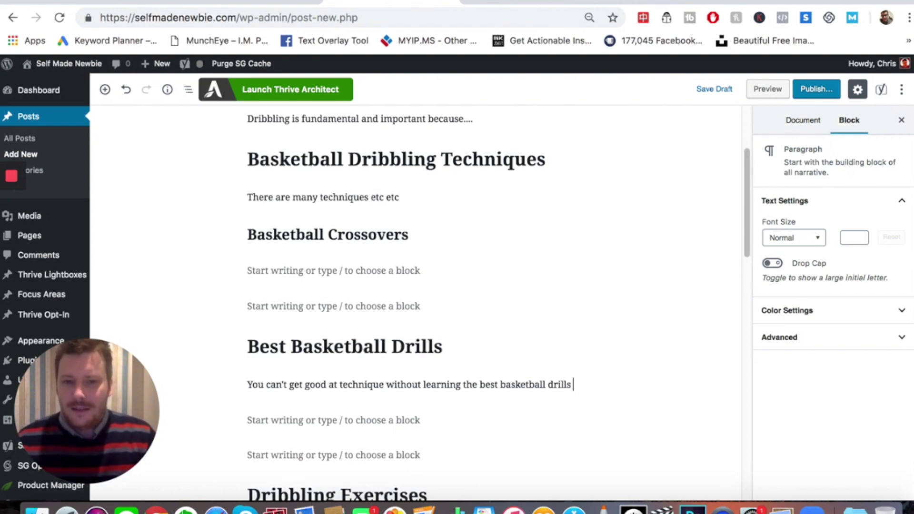
key(shift+Return)
text(Here are a)
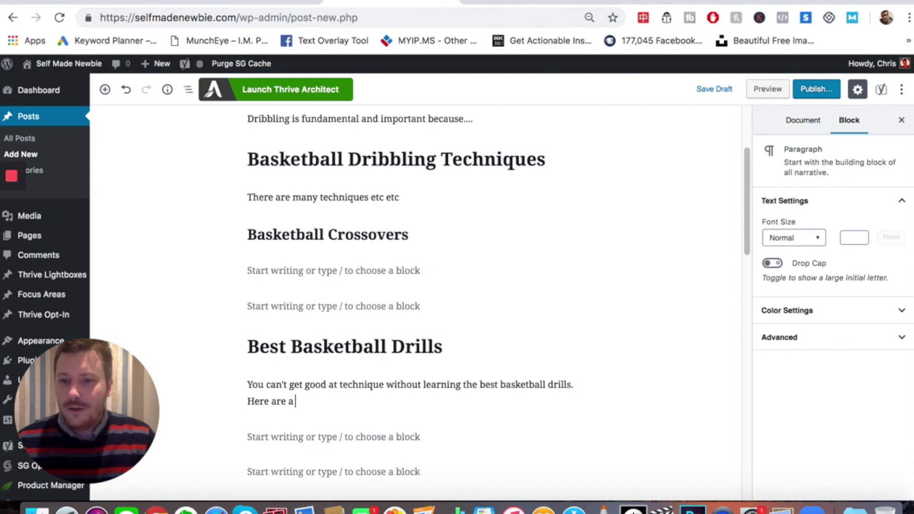
text( few.)
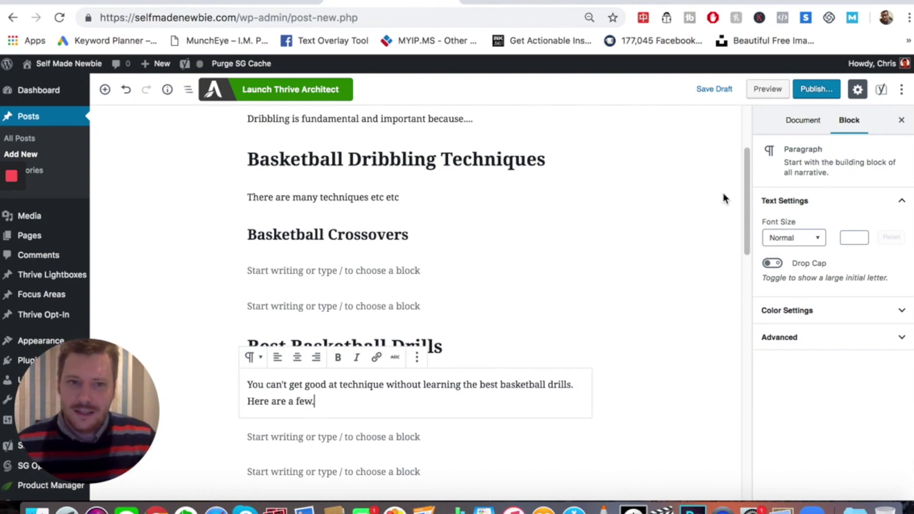
- Enter "One handed cone relays." in the first empty paragraph below the "Here are a few." text
scroll(742, 228, down, 3)
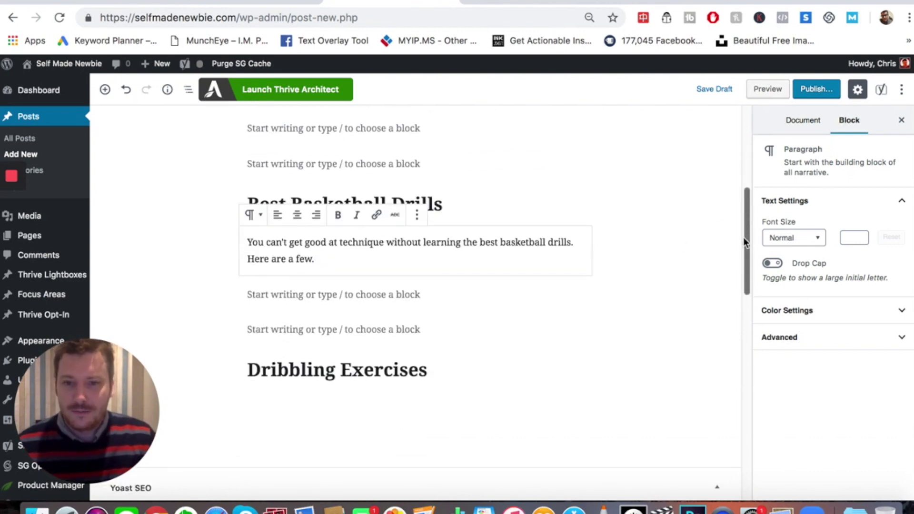
click(427, 294)
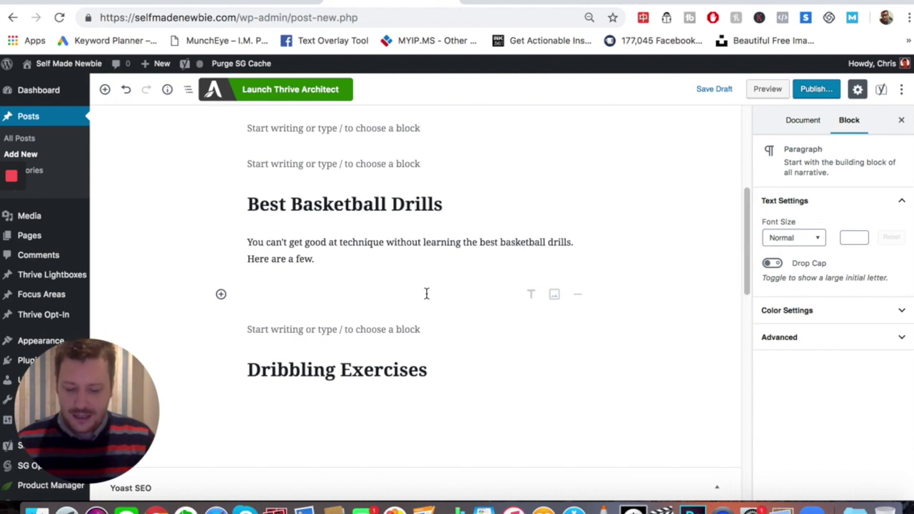
text(Cone)
key(BackSpace)
key(BackSpace)
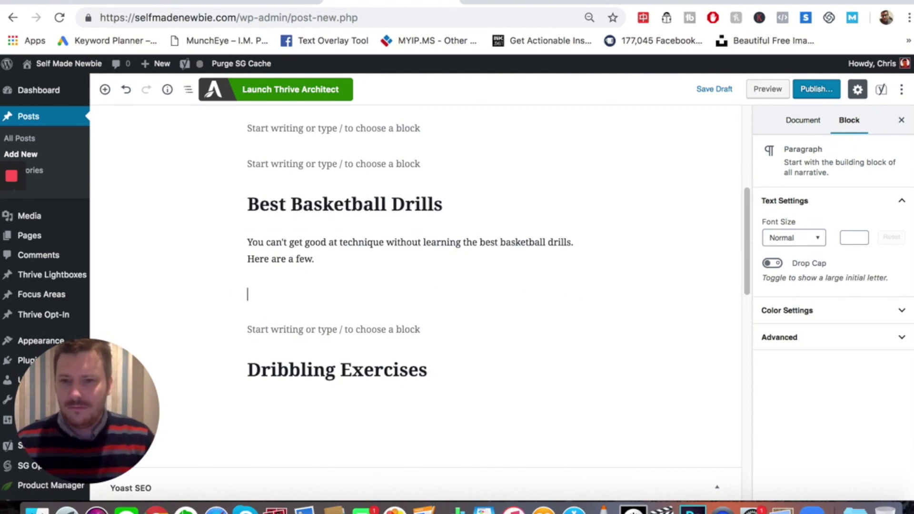
text(ne handed )
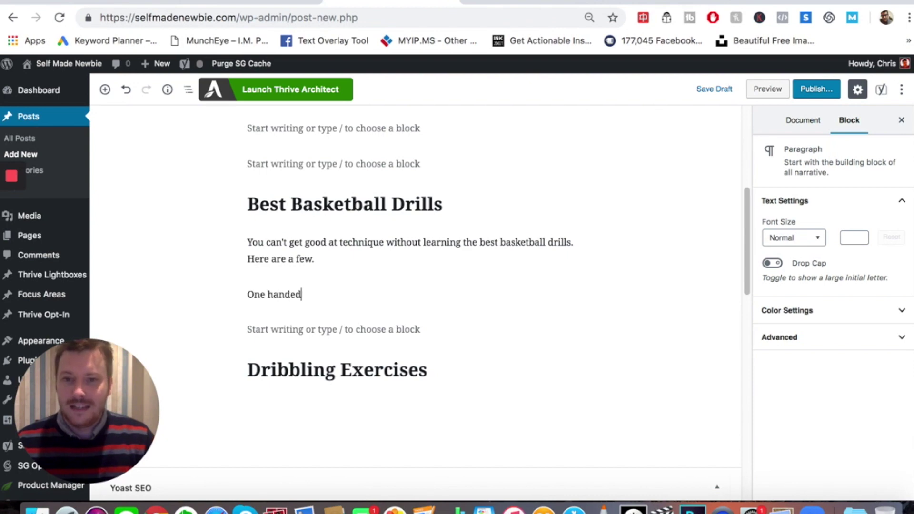
text(cone)
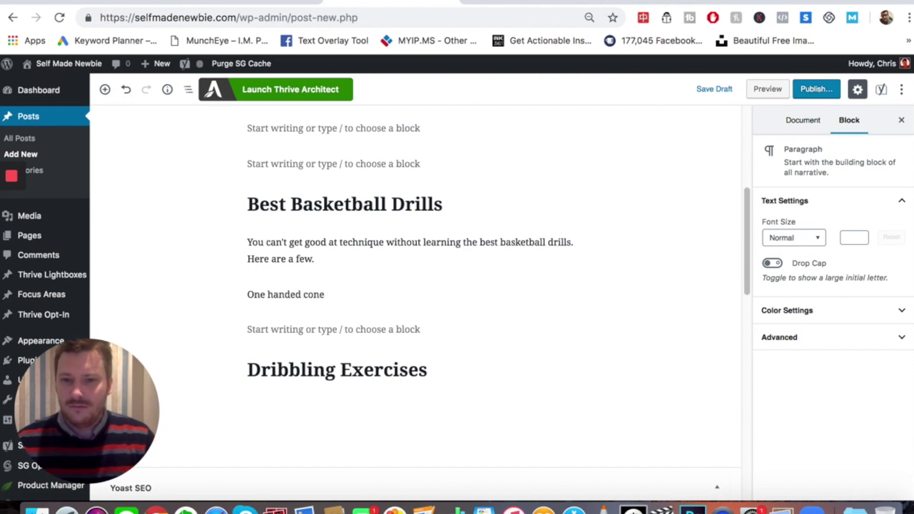
text( relays.)
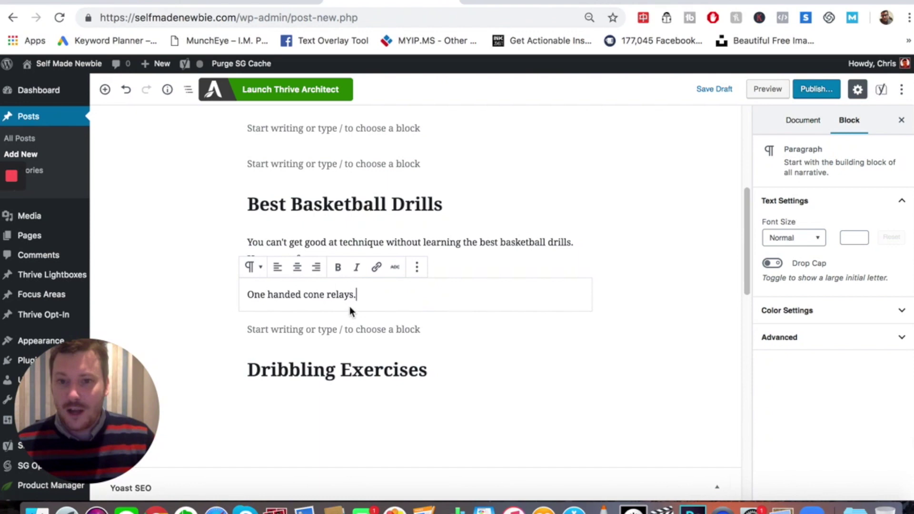
- Convert the "One handed cone relays." paragraph to an H3 heading and remove its closing period
click(249, 267)
click(280, 337)
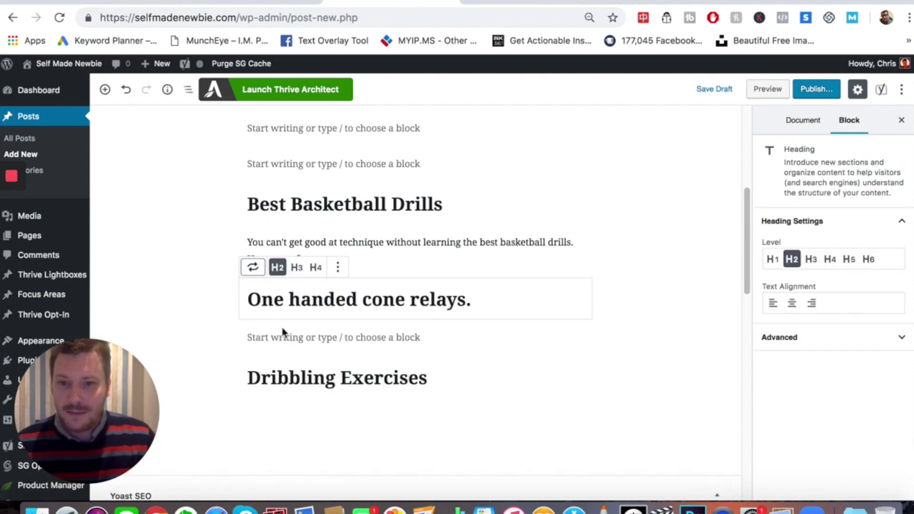
click(297, 268)
click(425, 300)
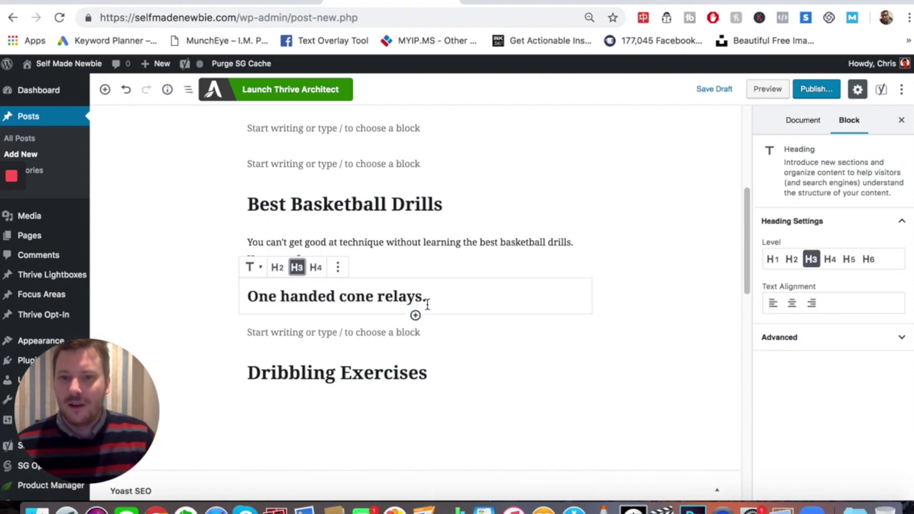
key(BackSpace)
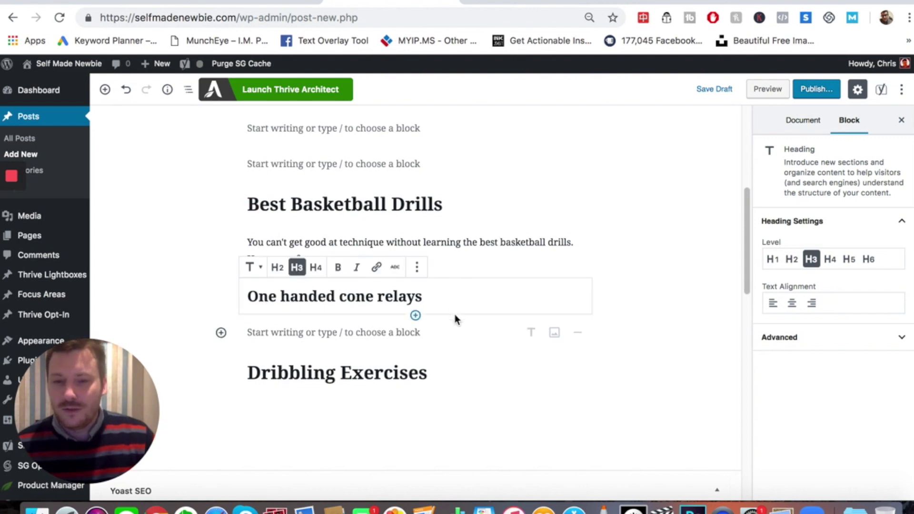
- Add the paragraph "THere are extra exercises you can do" under the "Dribbling Exercises" heading
drag(744, 243, 747, 264)
click(482, 300)
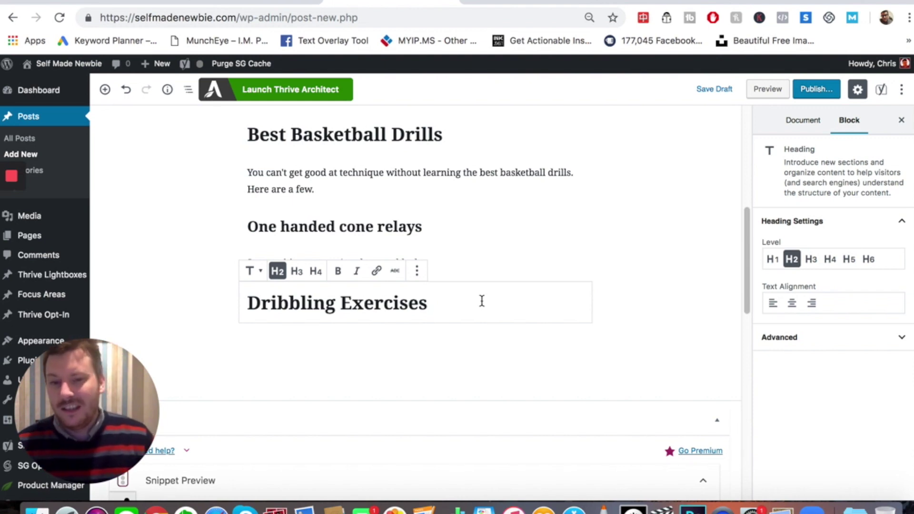
key(Up)
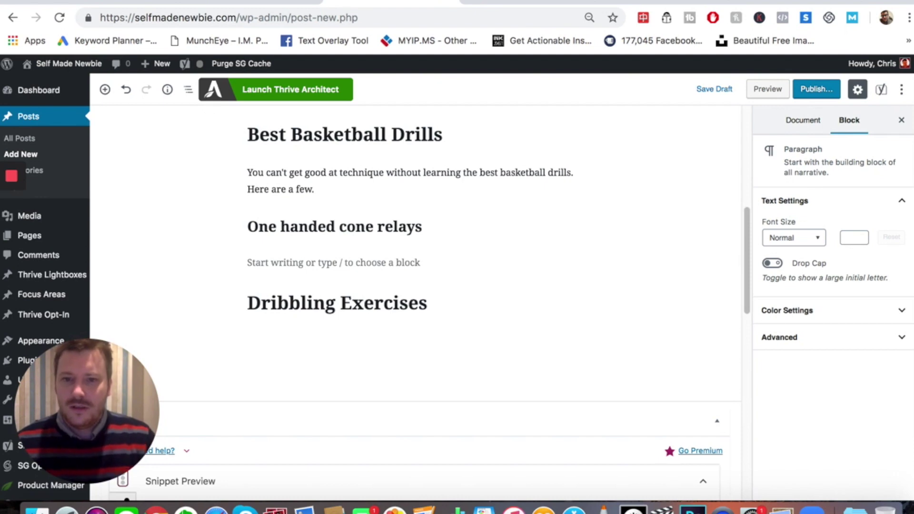
text(Here are extra exercise you)
key(BackSpace)
key(BackSpace)
text(you can do)
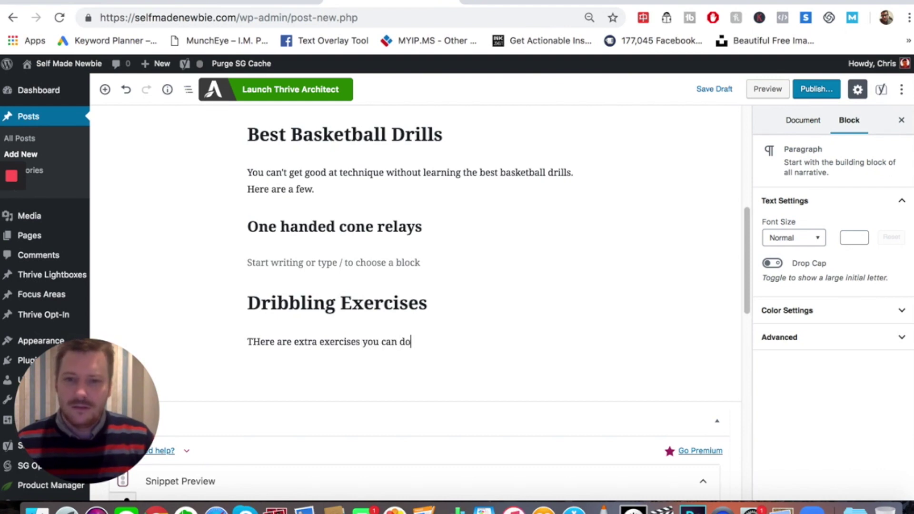
- Add an H3 subheading "Piggy in the middle game" below the extra exercises paragraph
key(Return)
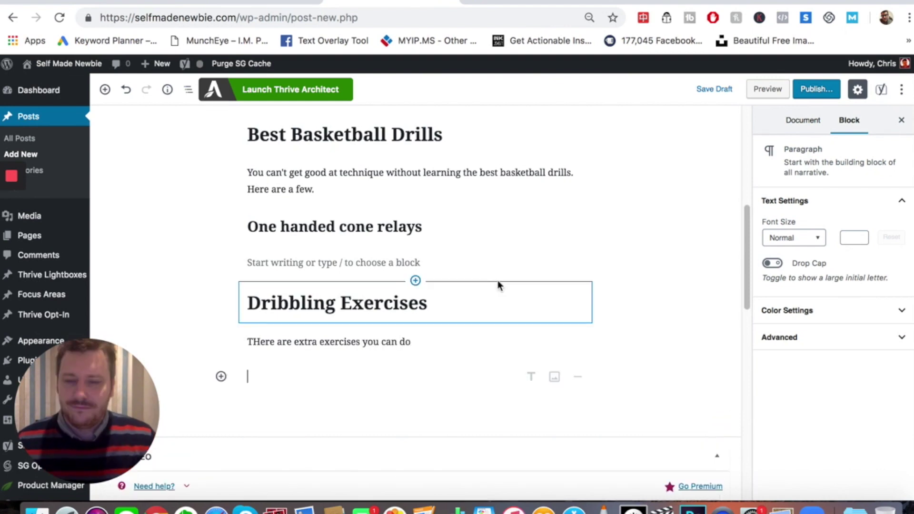
text(Piggy)
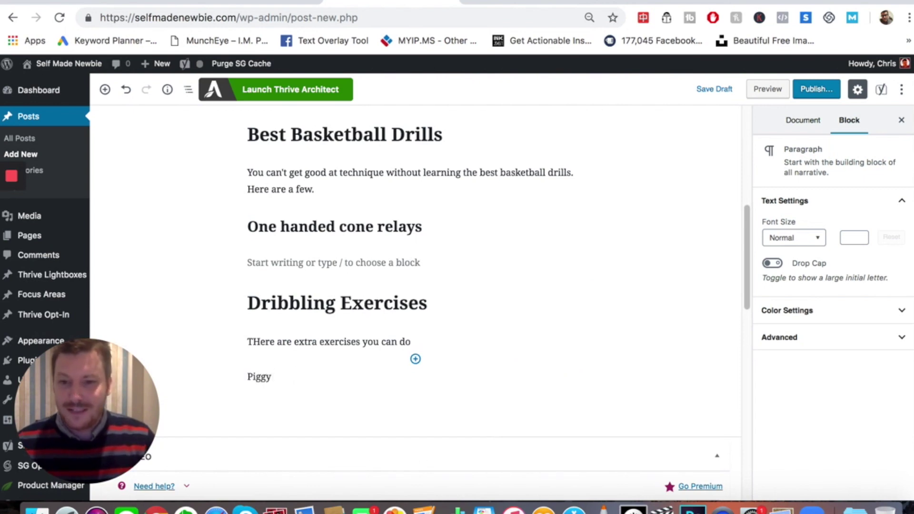
text( in the mid)
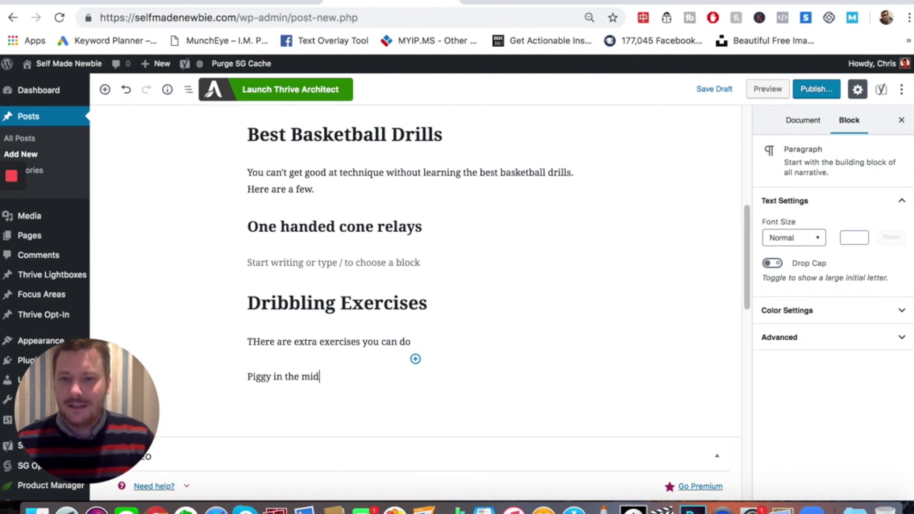
text(dle game)
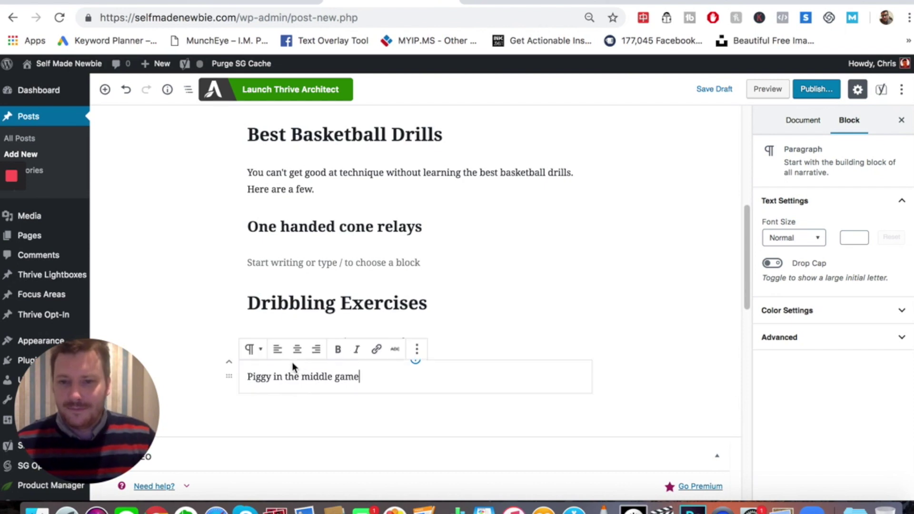
click(252, 349)
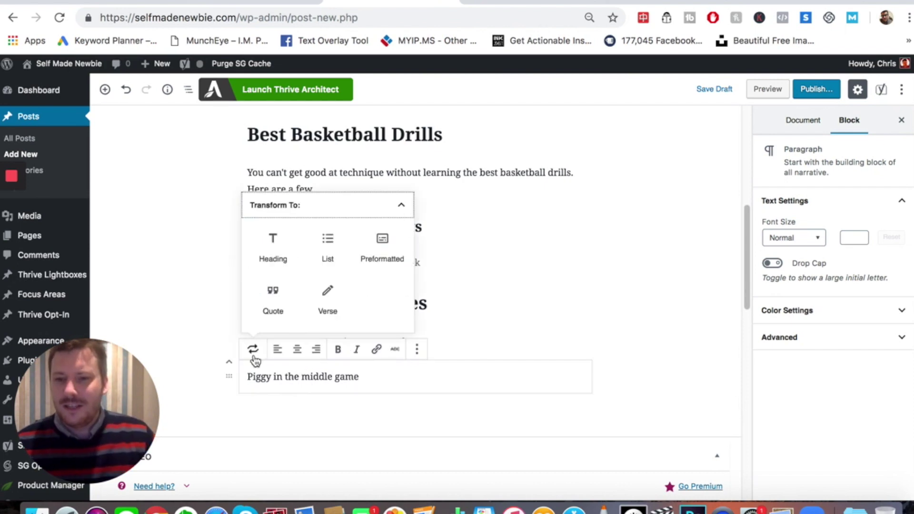
click(273, 251)
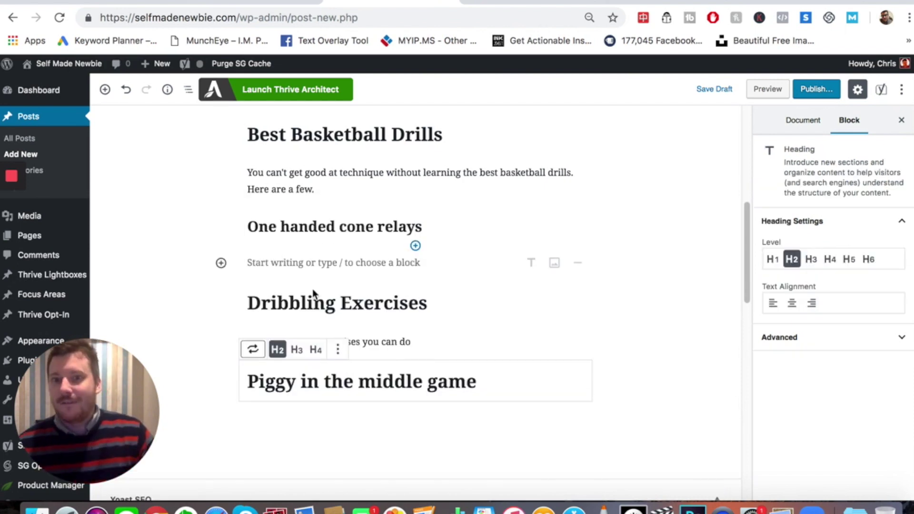
click(296, 352)
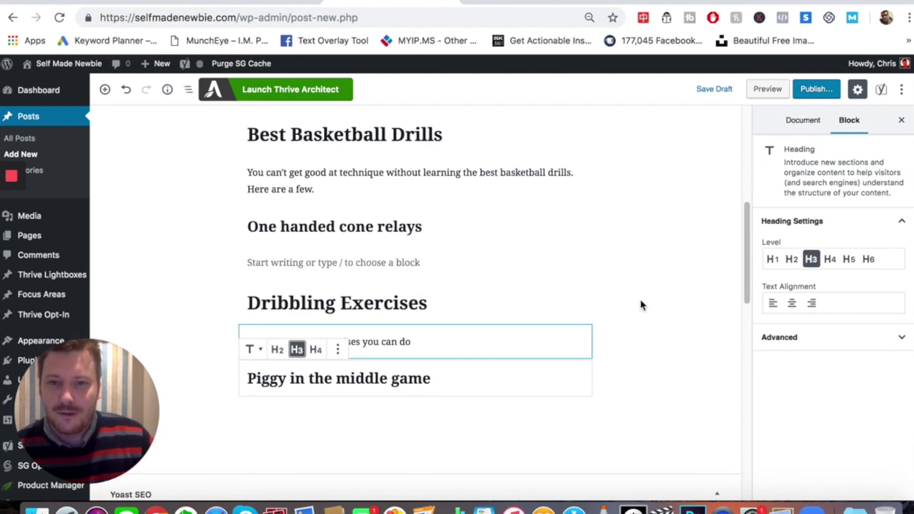
drag(747, 252, 743, 230)
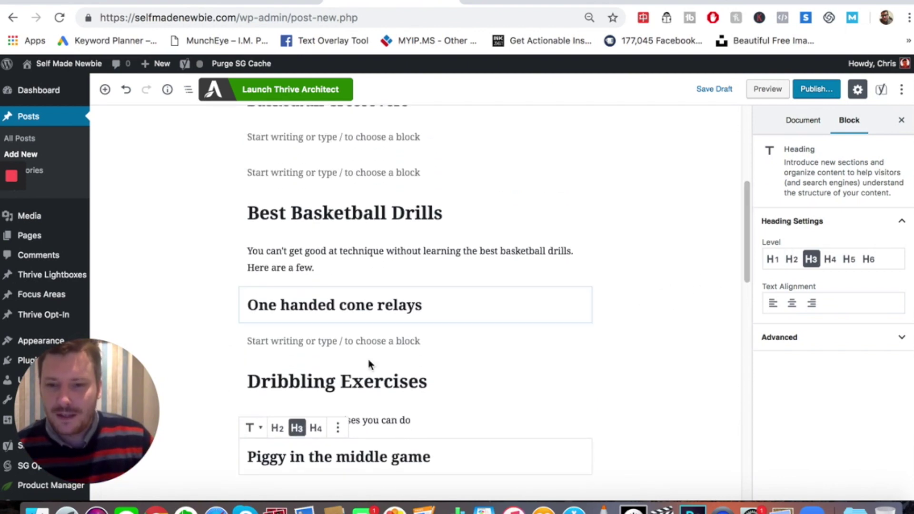
drag(746, 237, 743, 286)
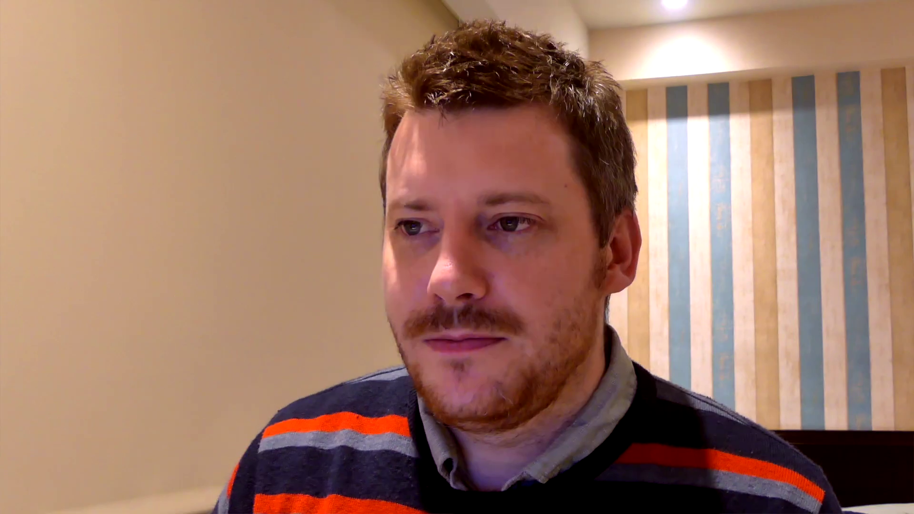
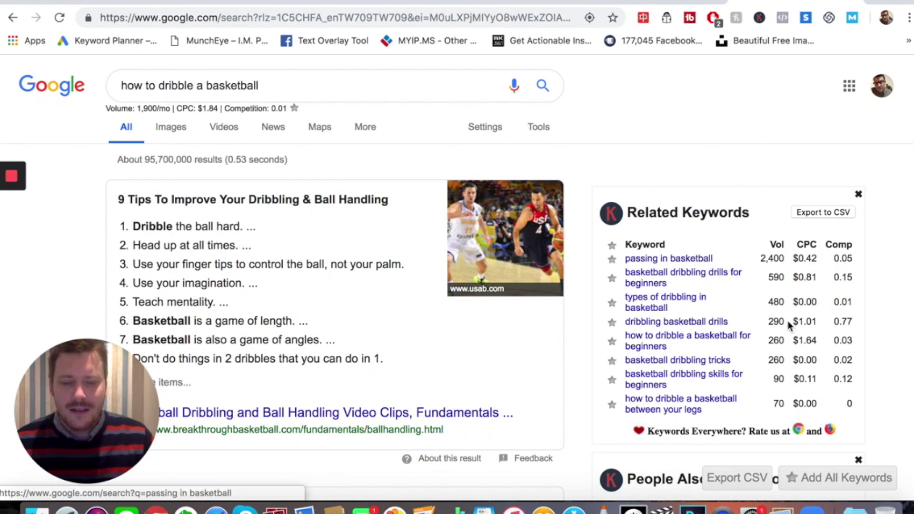
- Review the related keywords, "People Also Search For" terms and related searches for "how to dribble a basketball"
scroll(781, 324, down, 3)
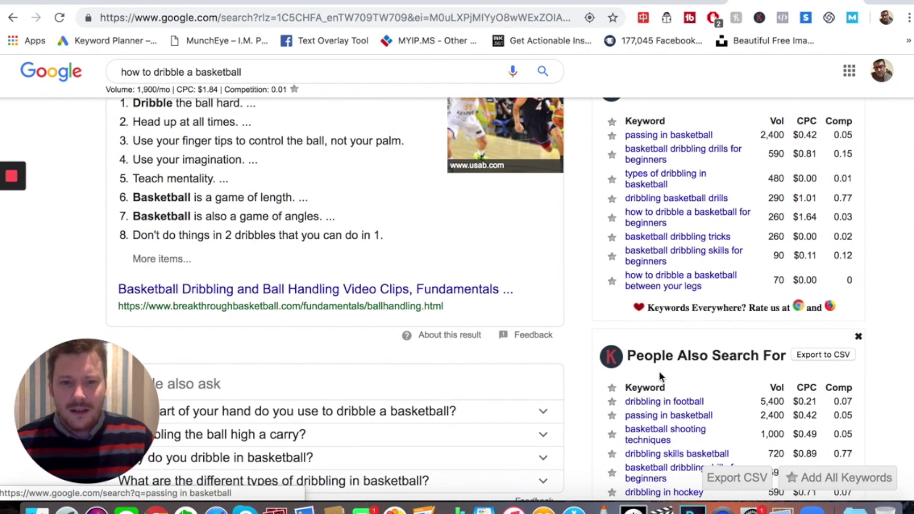
scroll(333, 285, down, 3)
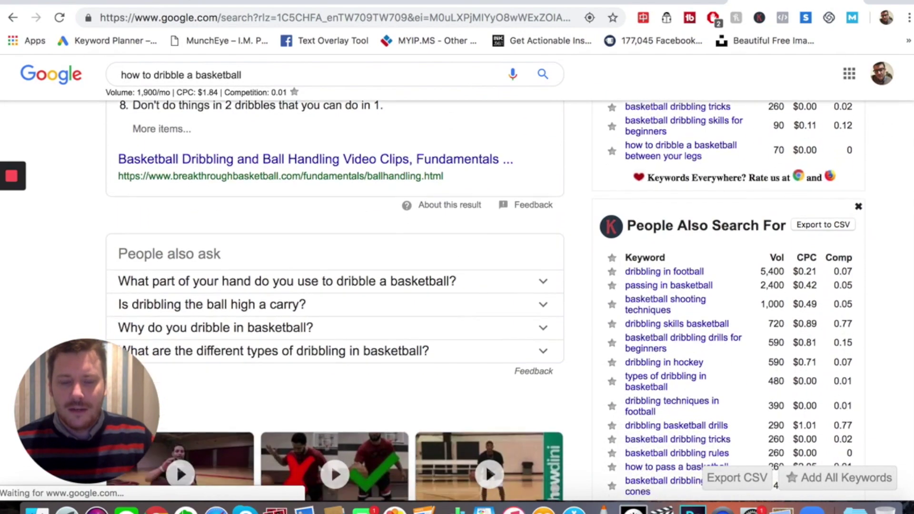
scroll(911, 322, down, 6)
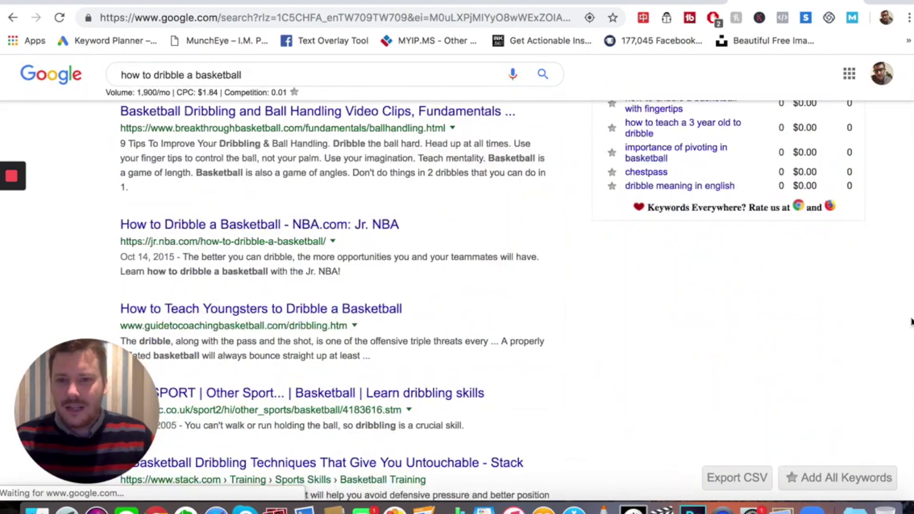
scroll(912, 322, down, 10)
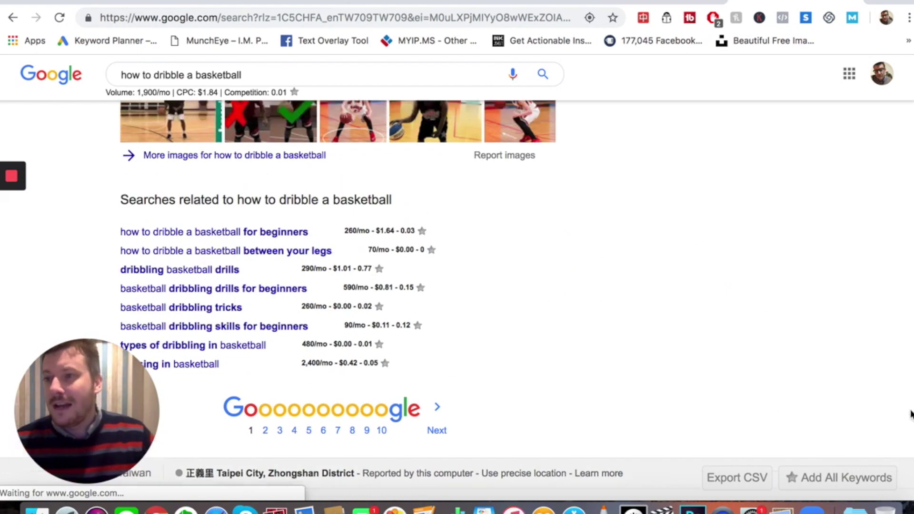
triple_click(248, 84)
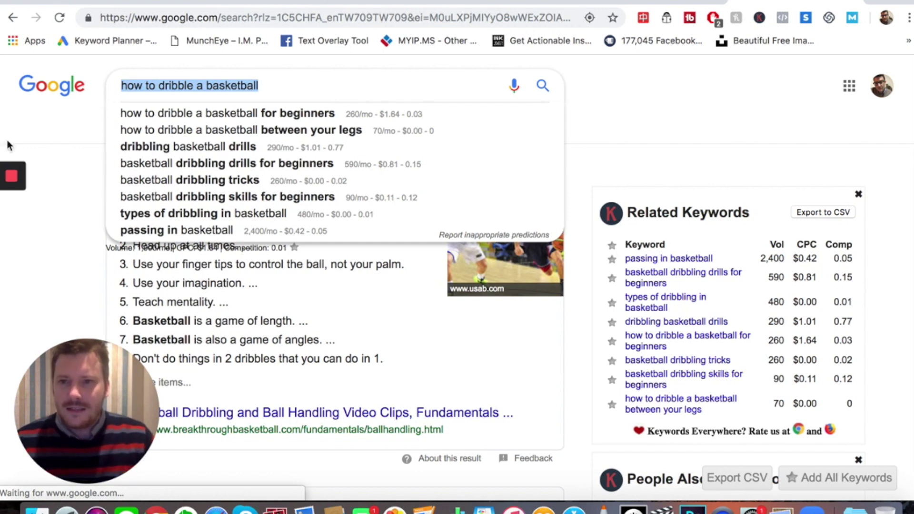
click(69, 124)
- Show image results for "how to dribble a basketball" and filter their usage rights to "Labeled for reuse"
click(165, 134)
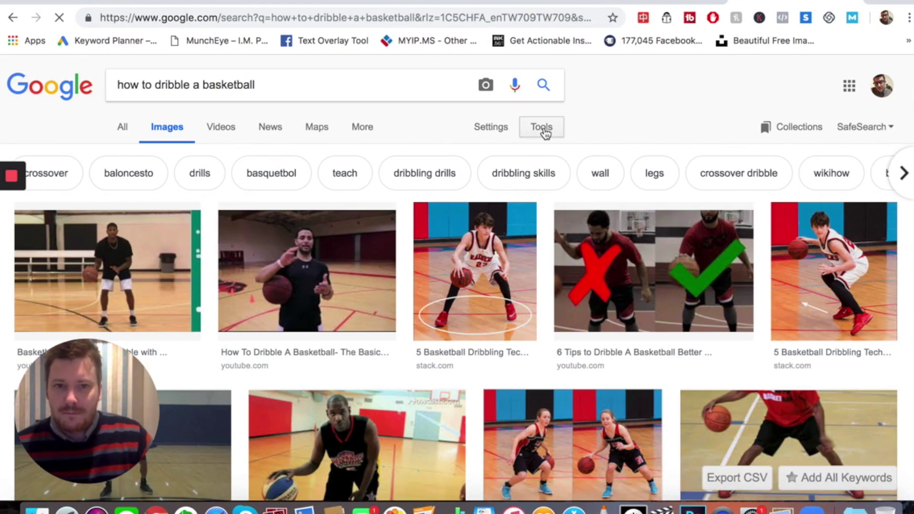
click(546, 131)
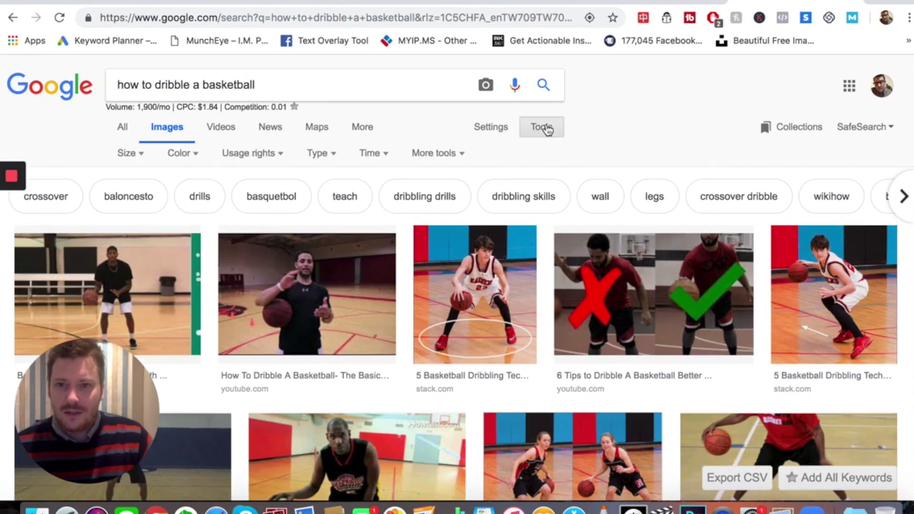
click(270, 153)
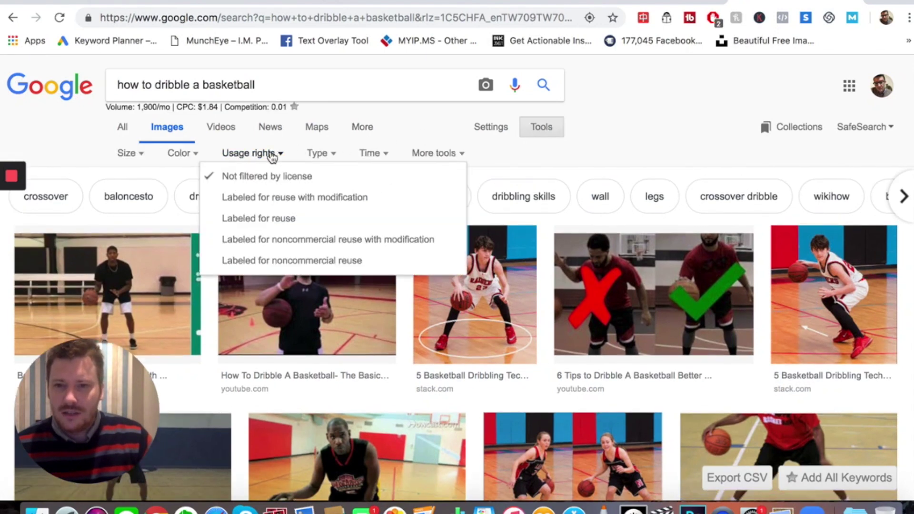
click(269, 220)
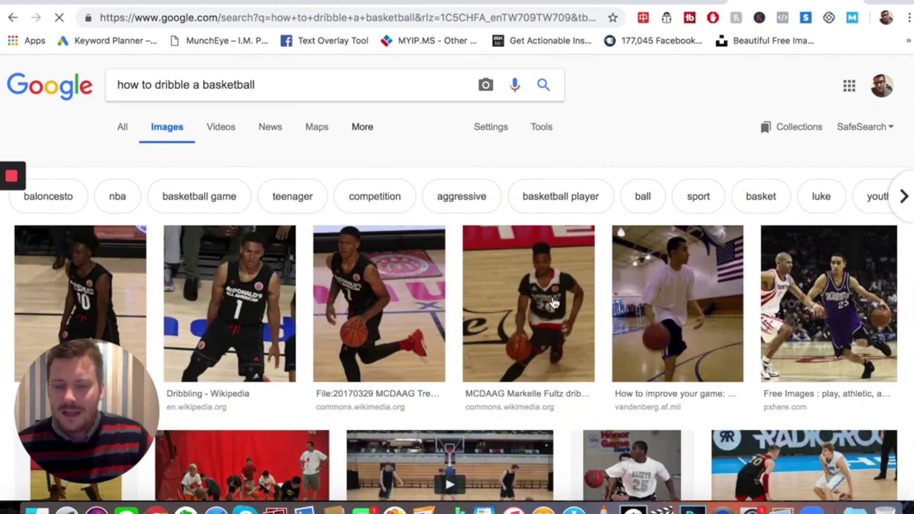
- Browse the reusable basketball images and preview the PxHere photo of the dribbling player in the purple Sacramento jersey
scroll(457, 310, down, 3)
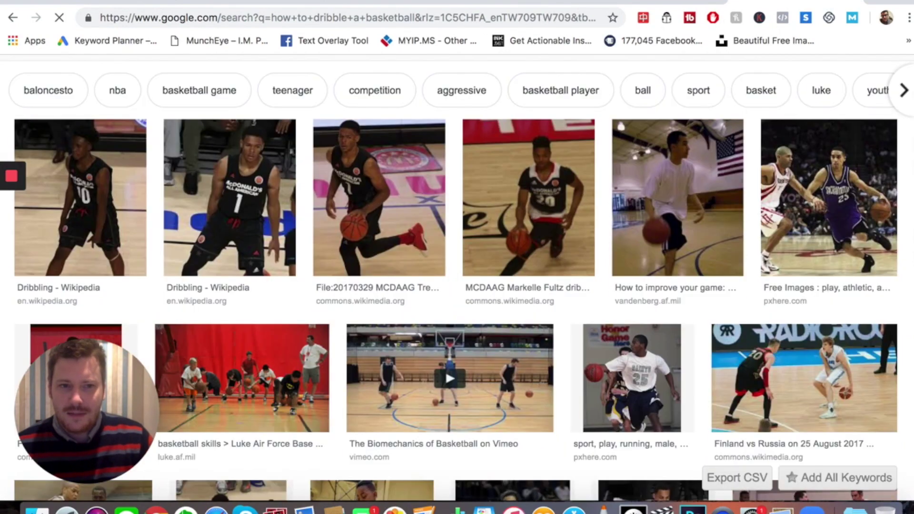
scroll(457, 277, down, 2)
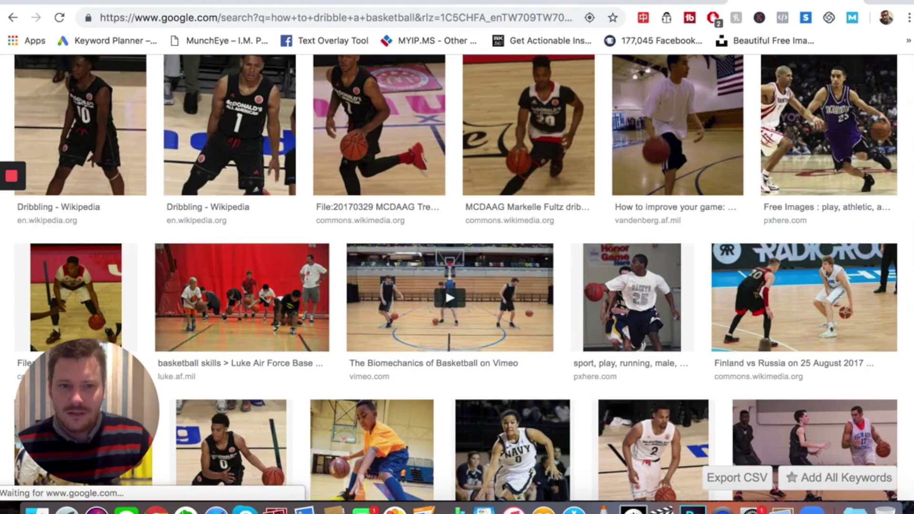
scroll(458, 276, down, 2)
scroll(457, 277, down, 3)
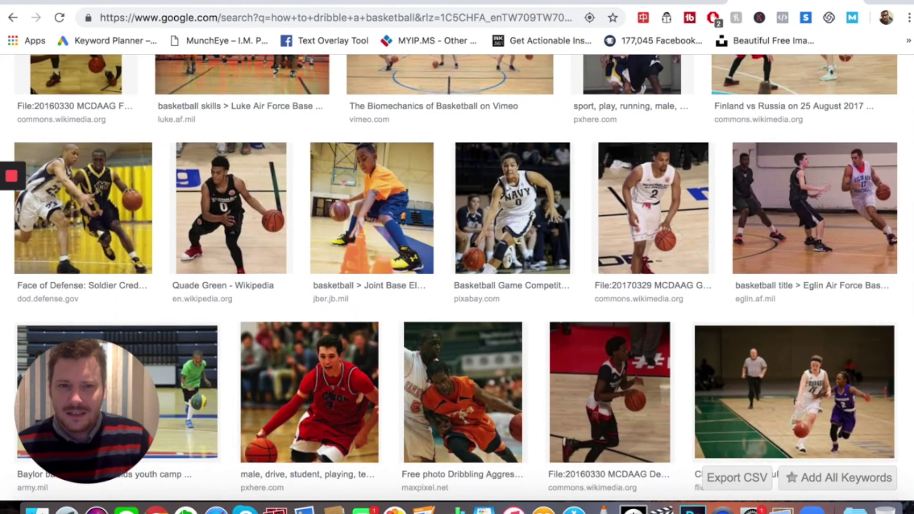
scroll(457, 276, down, 6)
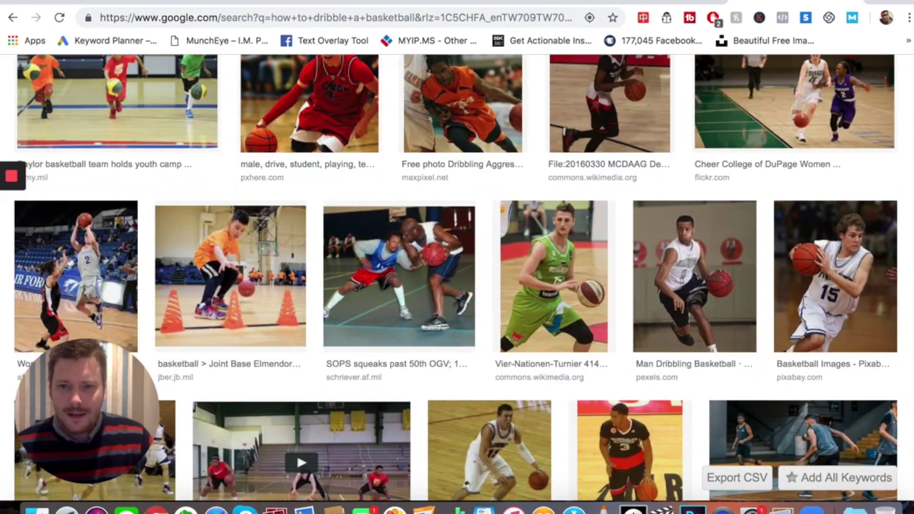
scroll(457, 276, up, 15)
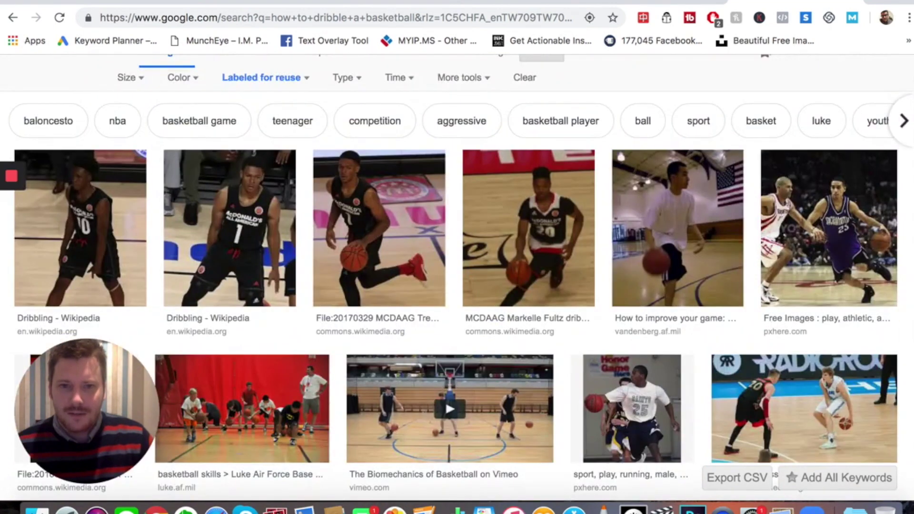
click(822, 216)
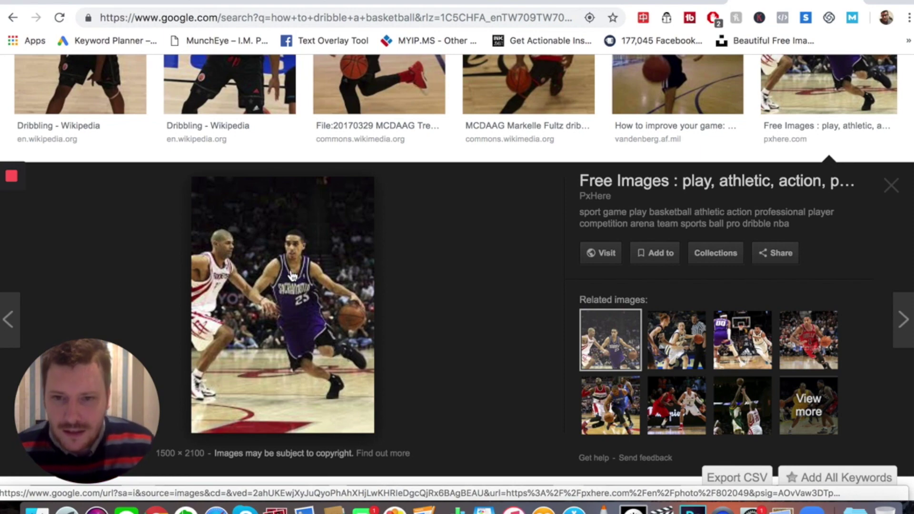
- Find the Wikipedia photo of the dribbling Michigan number 3 player and save it as a JPEG in the Demo Content folder
scroll(910, 214, down, 10)
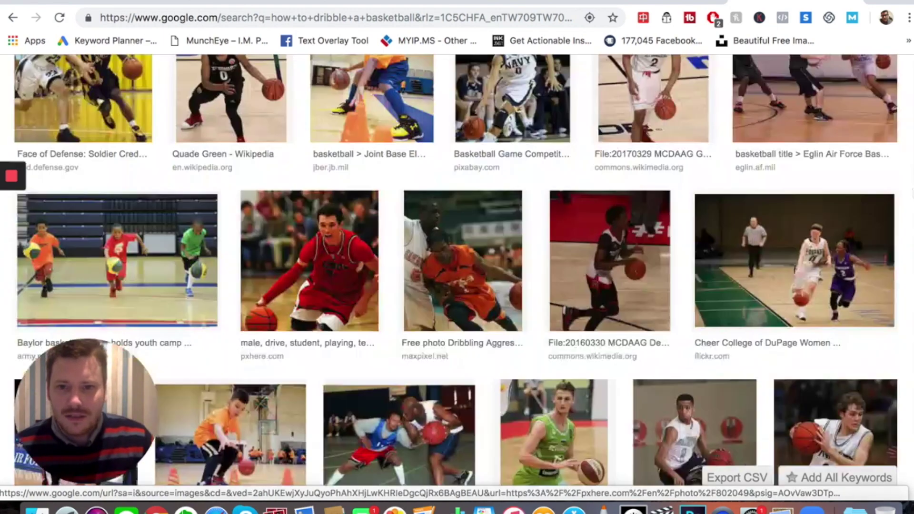
scroll(455, 270, down, 15)
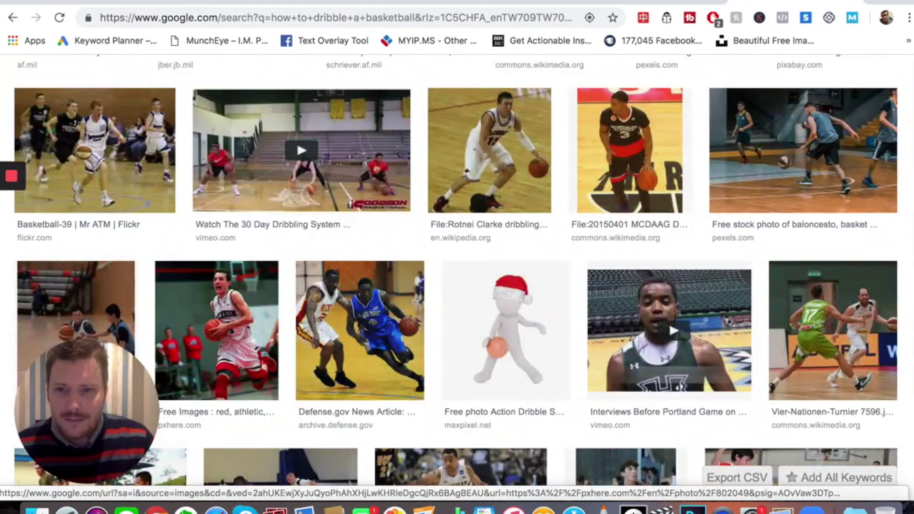
scroll(456, 270, up, 1)
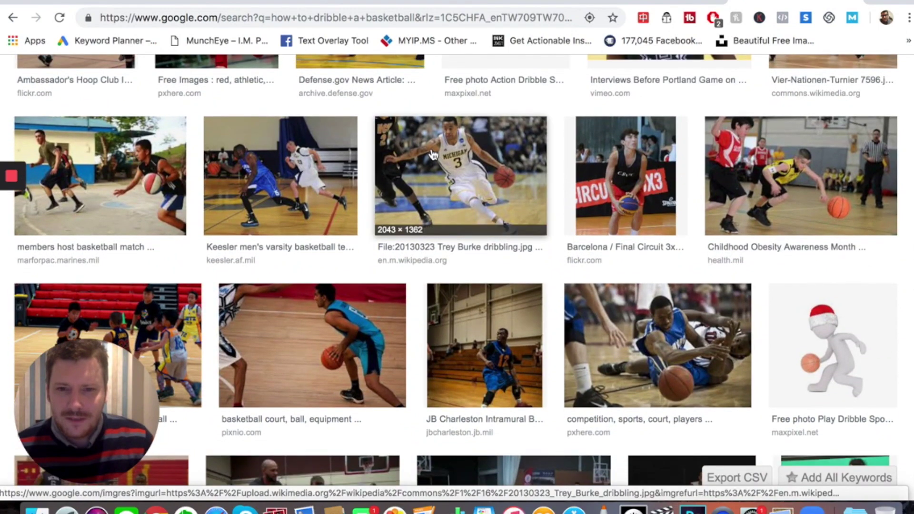
click(450, 171)
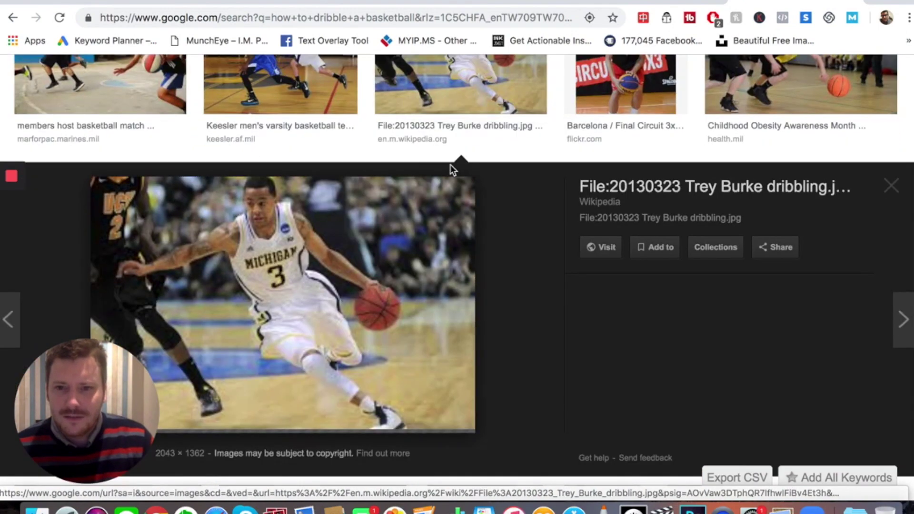
right_click(313, 238)
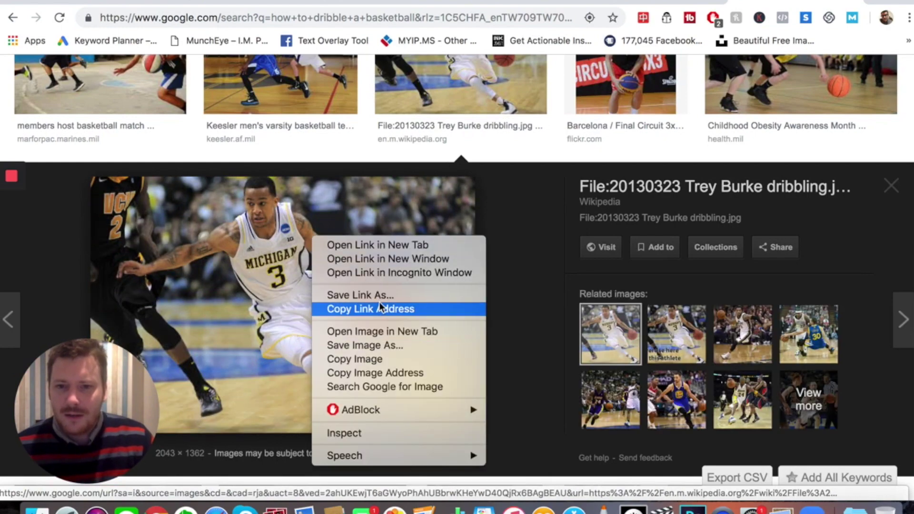
click(378, 345)
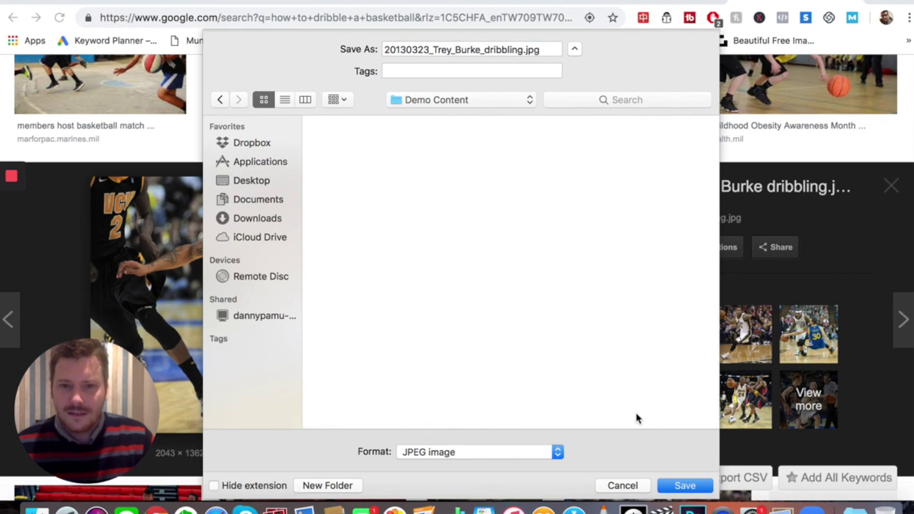
click(685, 485)
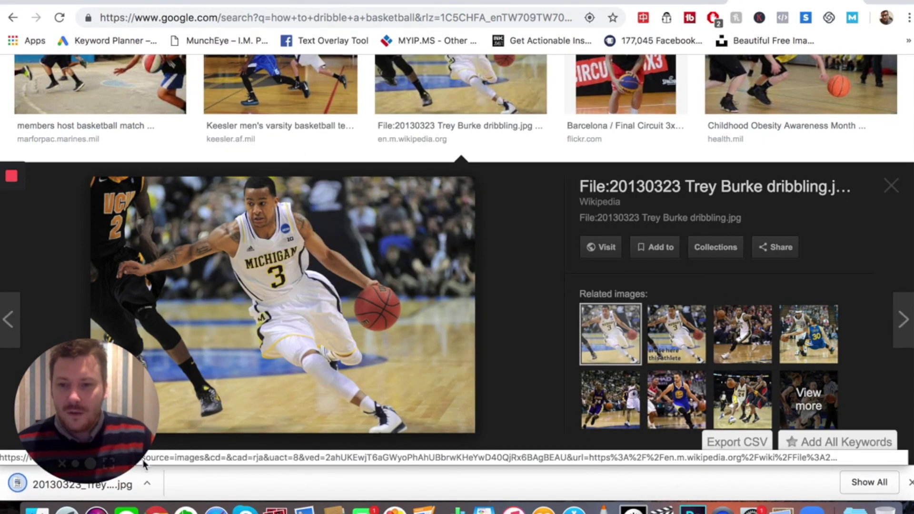
- Open tinypic.com and choose the saved dribbling photo from the Demo Content folder as the file to upload
click(551, 14)
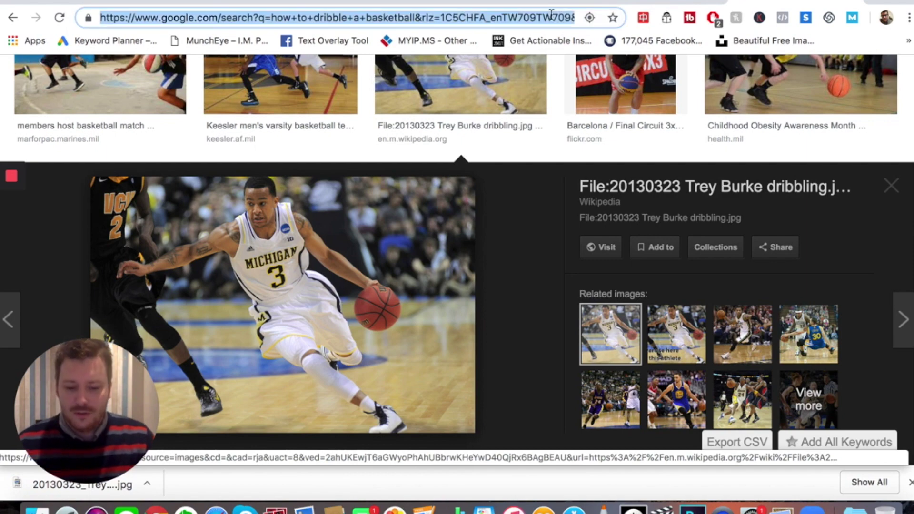
text(tinypic.)
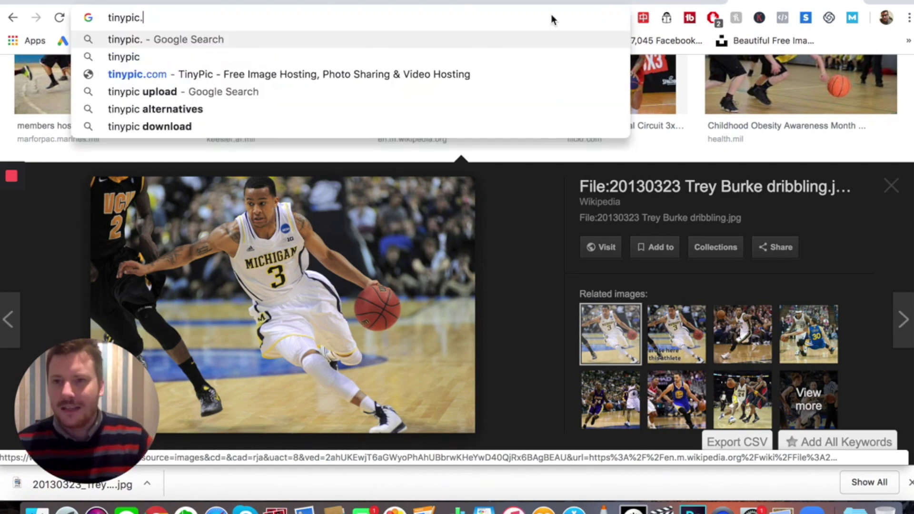
key(Return)
click(248, 187)
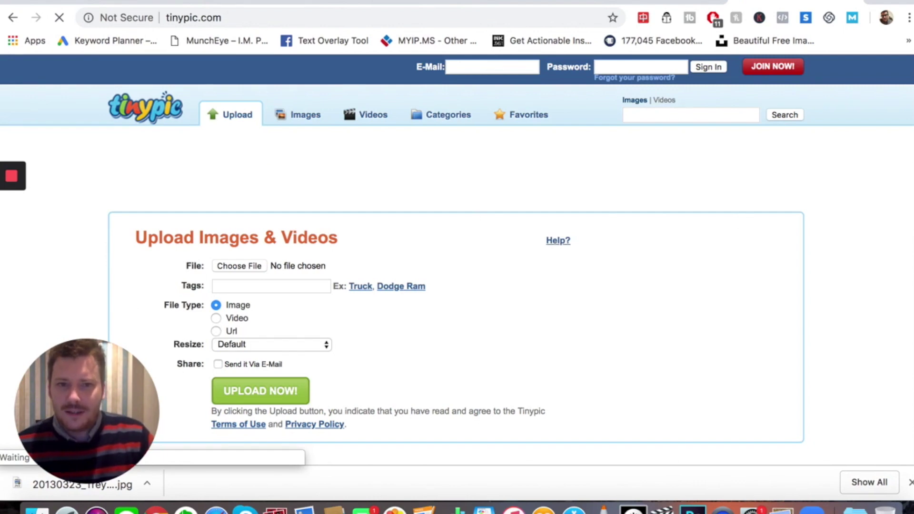
scroll(823, 184, down, 2)
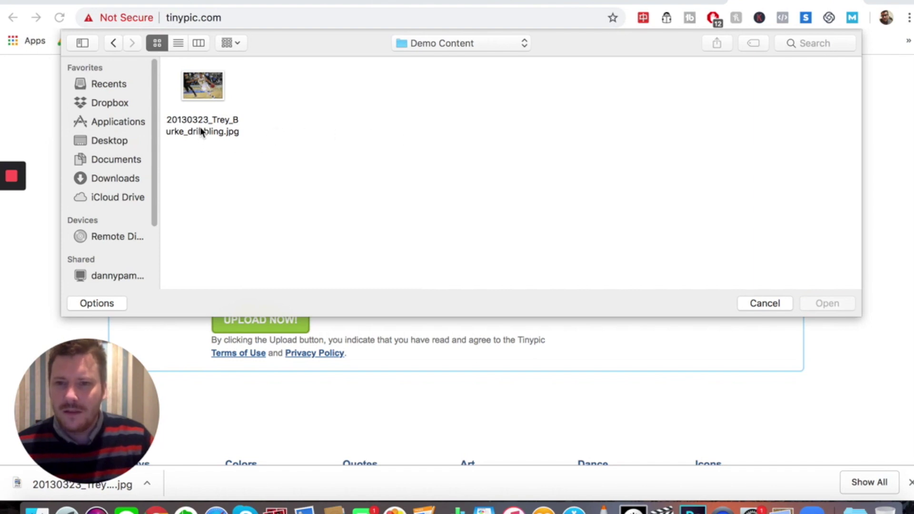
double_click(199, 126)
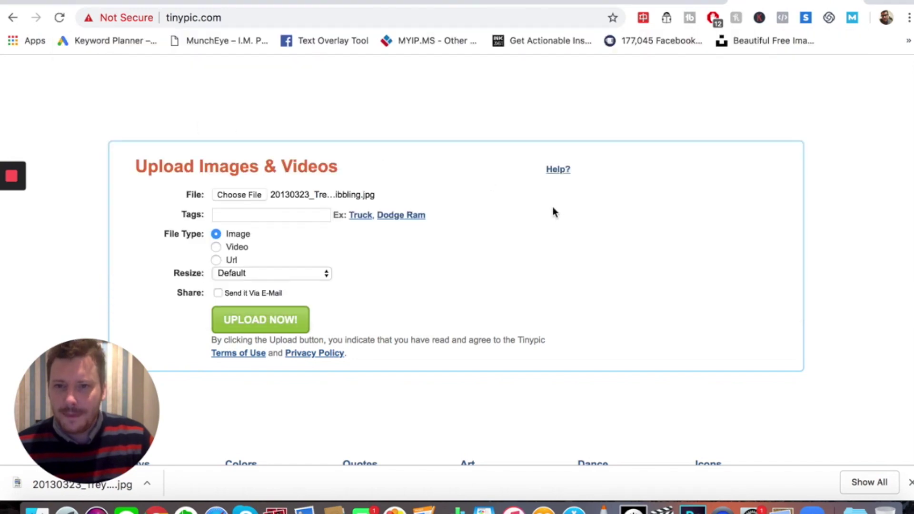
- Upload the chosen photo with the Default resize option, entering the answer to the anti-spam verification challenge
click(282, 275)
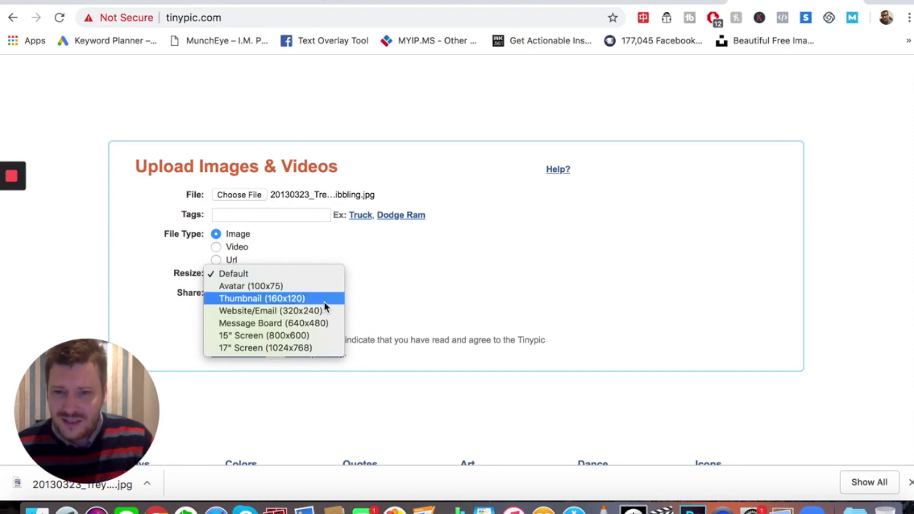
click(417, 293)
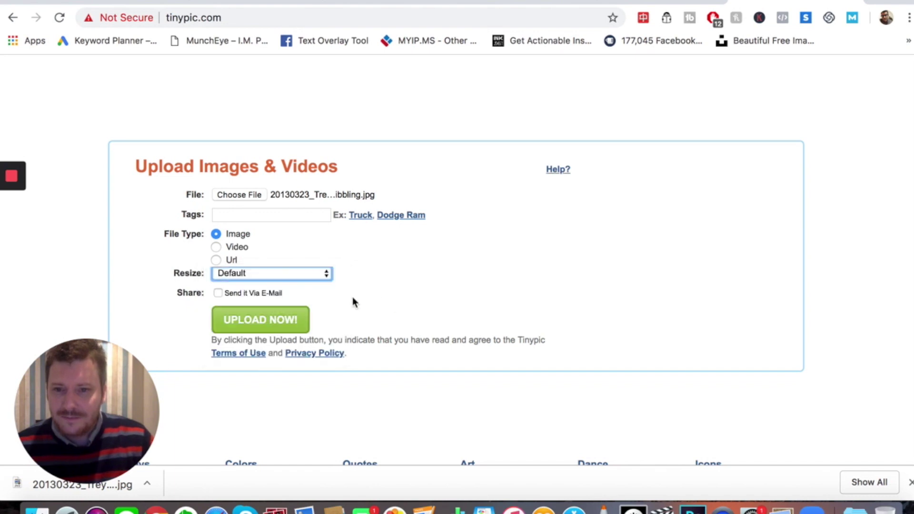
click(291, 318)
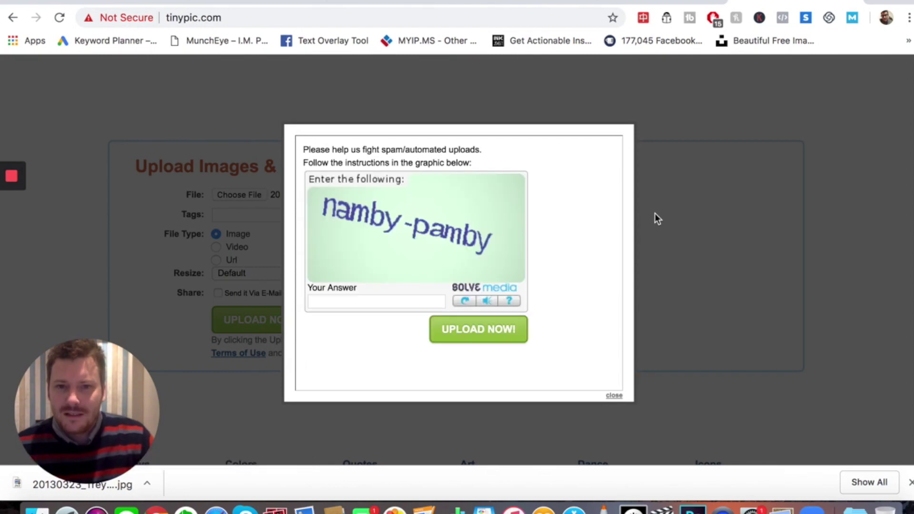
click(390, 300)
text(na)
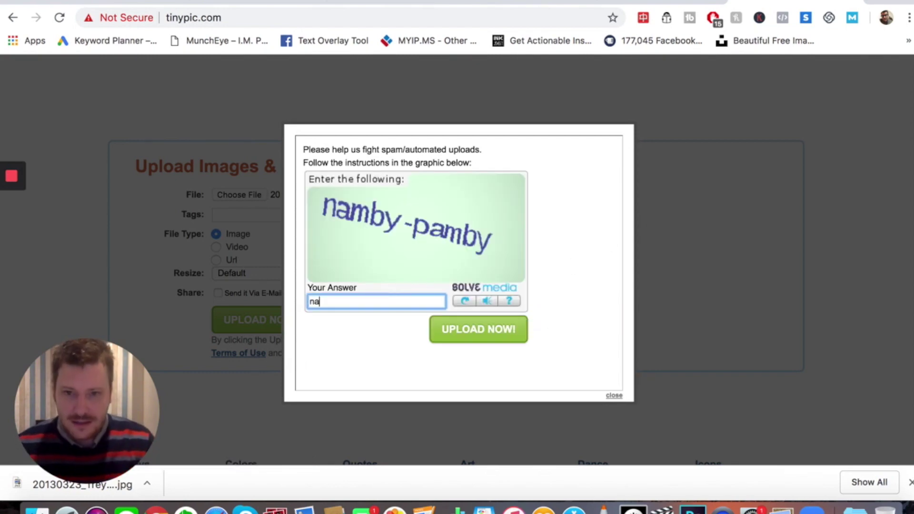
text(mby-pamby)
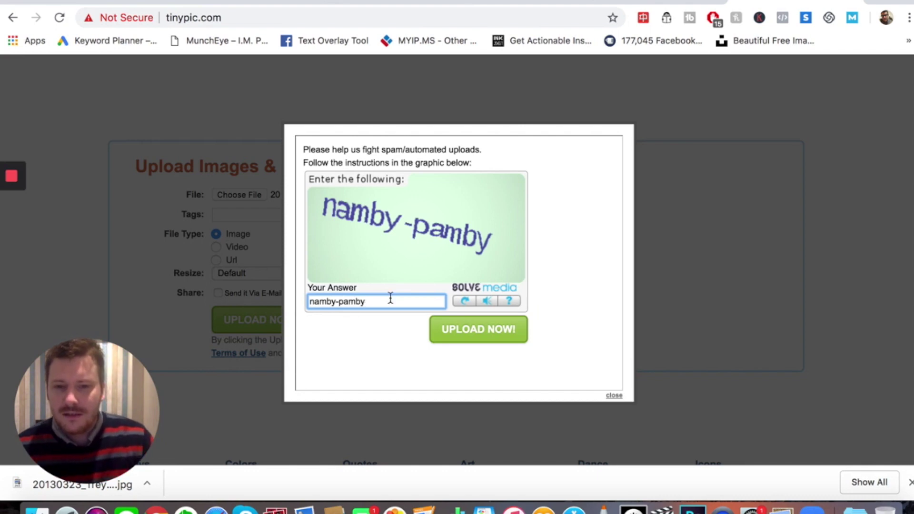
click(486, 331)
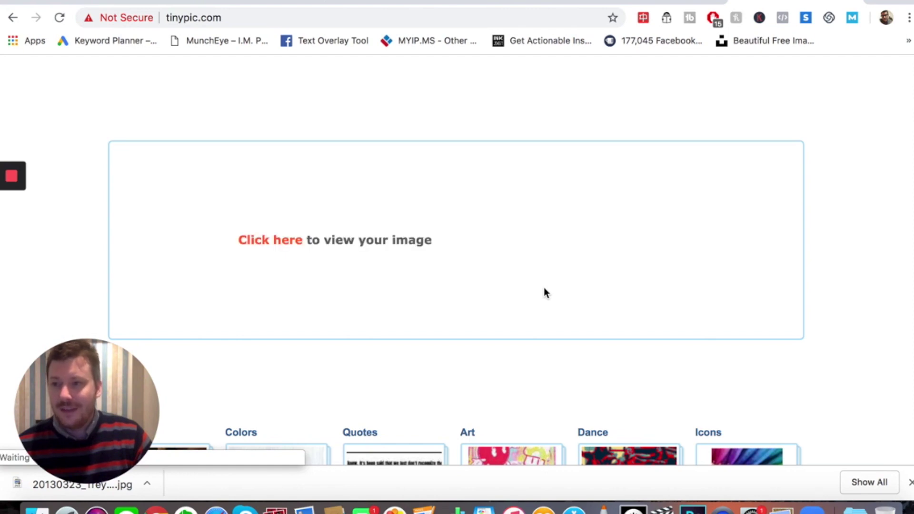
- Open the uploaded dribbling photo from its sharing page and bring the resized picture into view
scroll(215, 278, down, 3)
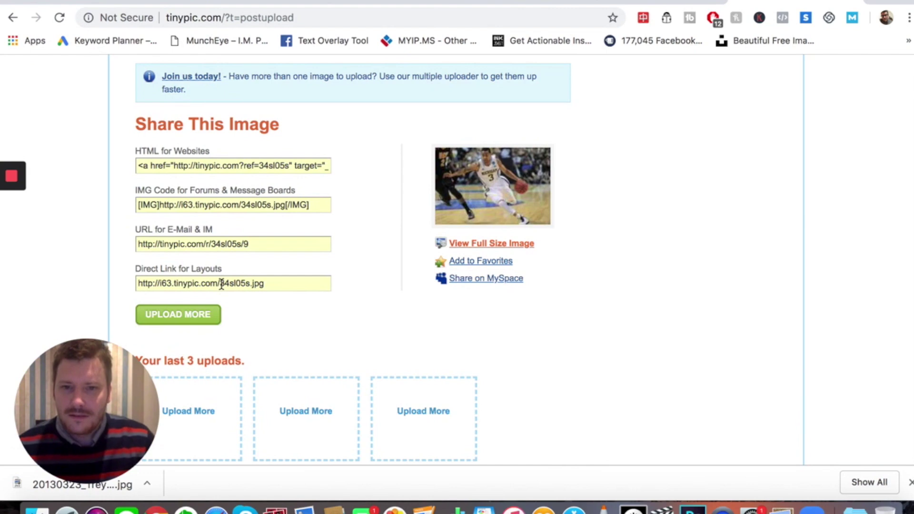
click(465, 193)
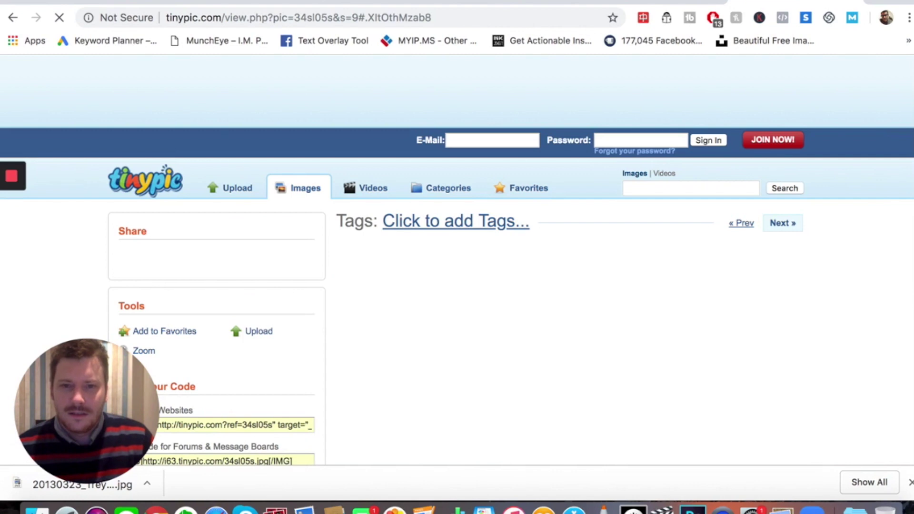
scroll(457, 257, down, 5)
scroll(503, 122, up, 2)
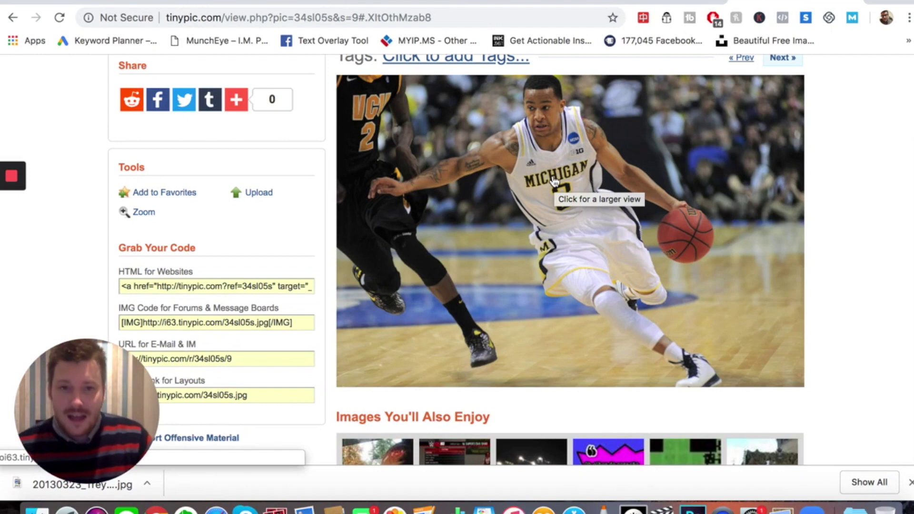
- Save the hosted photo as dribbleSMALL.jpg in JPEG format in the Demo Content folder
right_click(533, 182)
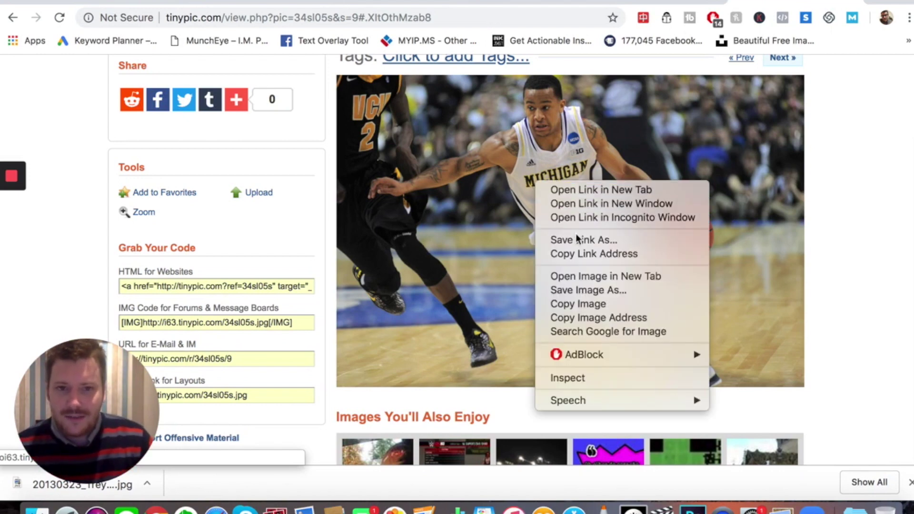
click(581, 291)
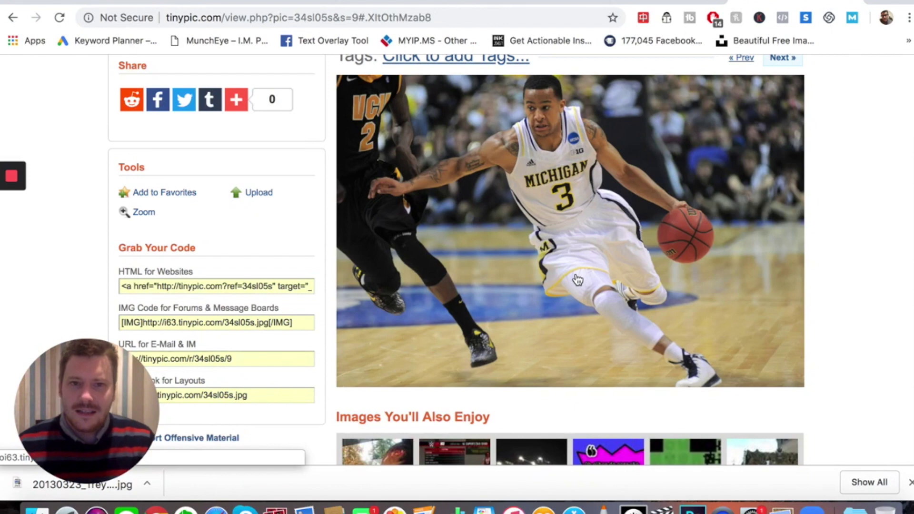
text(dribble)
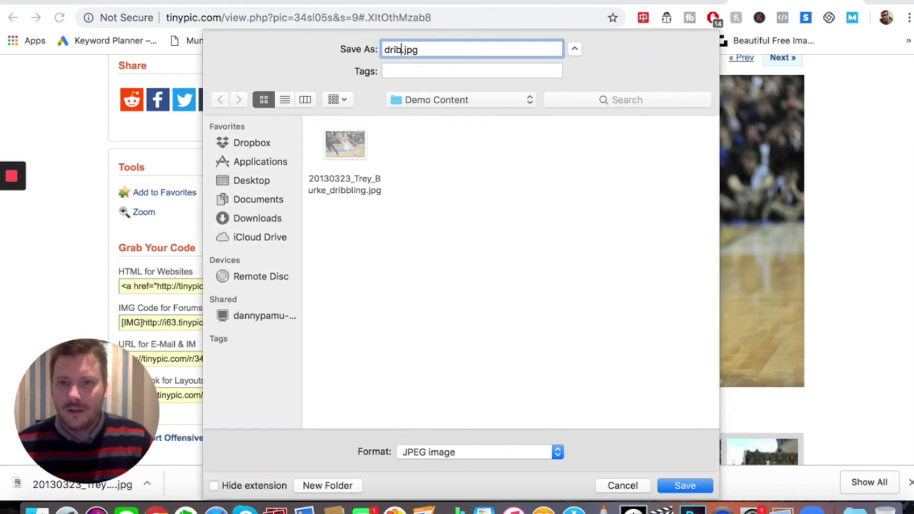
text(SMALL)
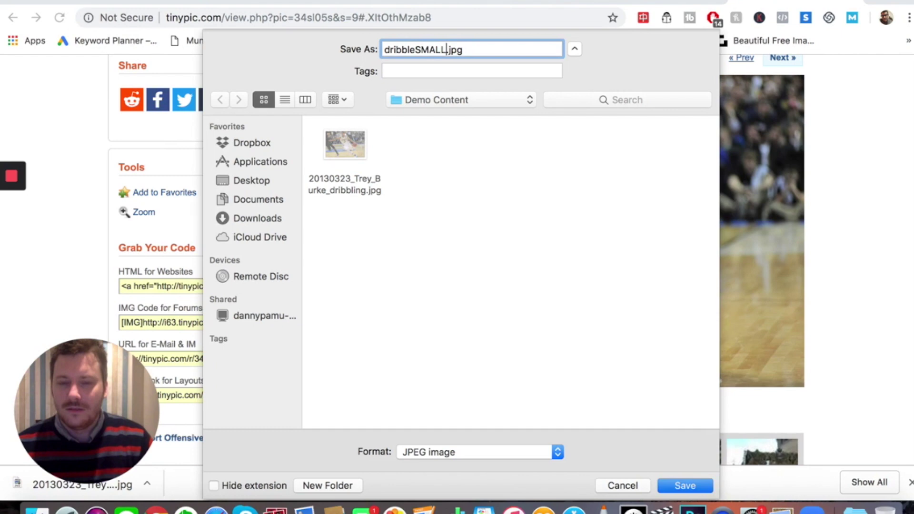
key(Return)
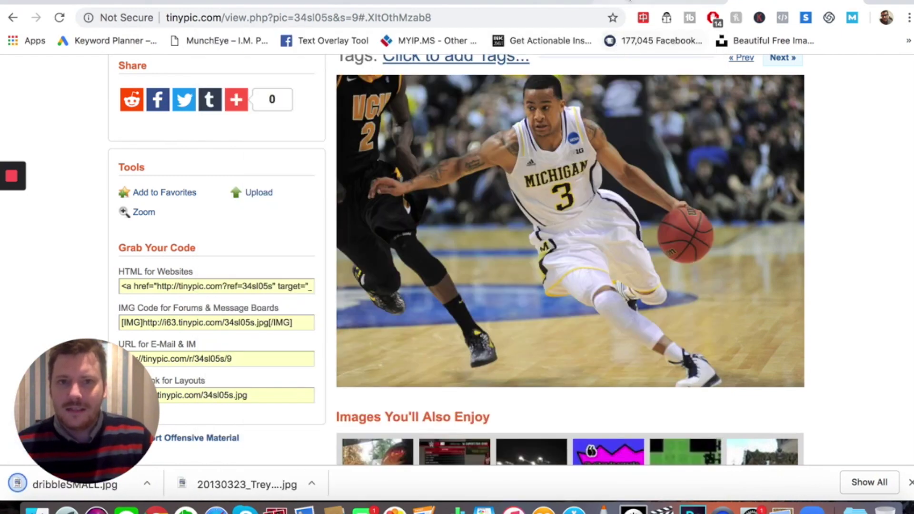
- Switch to the WordPress post and insert dribbleSMALL.jpg below the "Dribbling is fundamental and important because...." paragraph
click(363, 3)
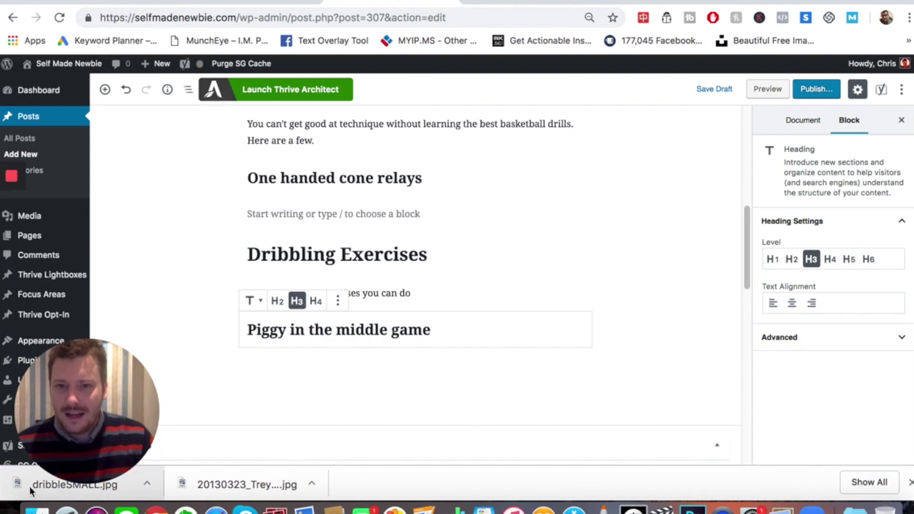
drag(750, 247, 742, 132)
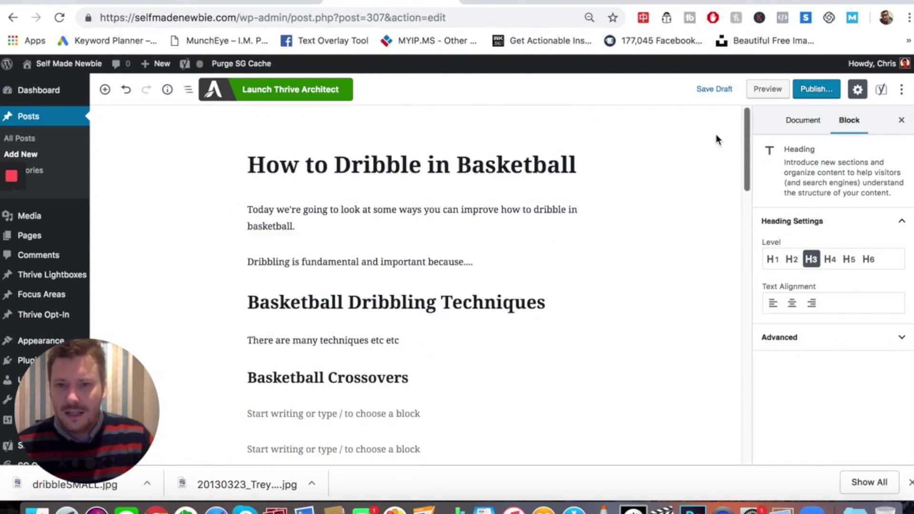
drag(21, 490, 354, 268)
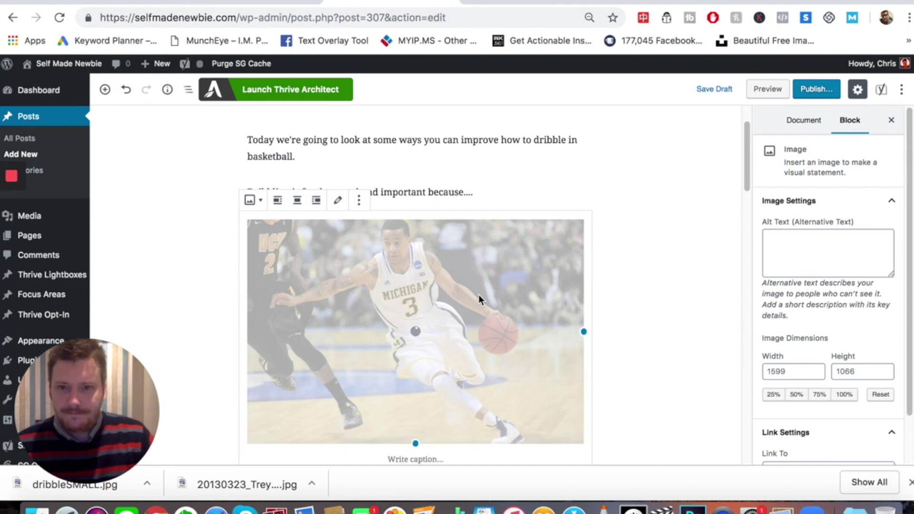
- Open the inserted image's attachment details in the media library and set its title to "How to dribble in basketball"
click(336, 202)
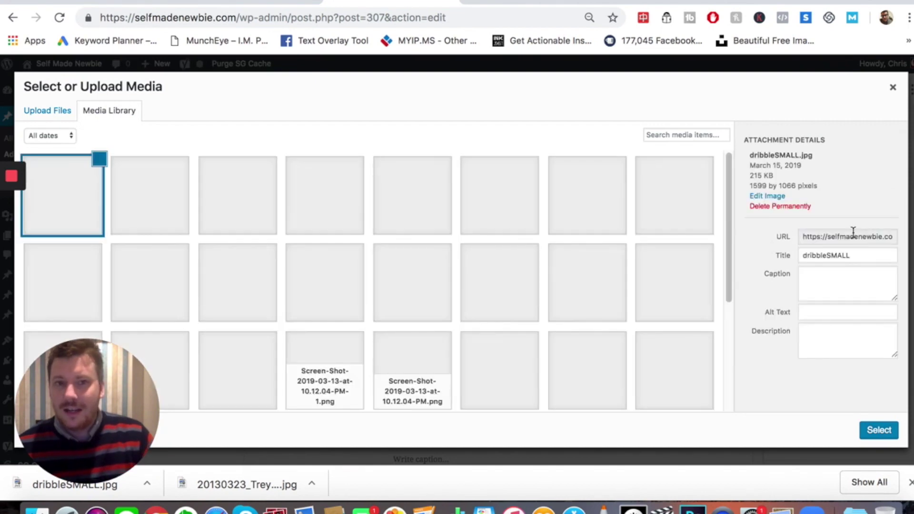
double_click(840, 256)
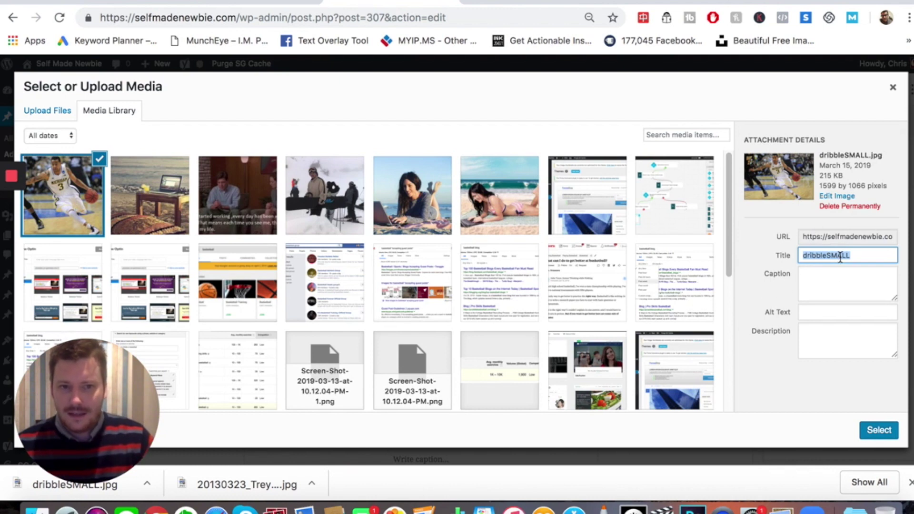
text(How to)
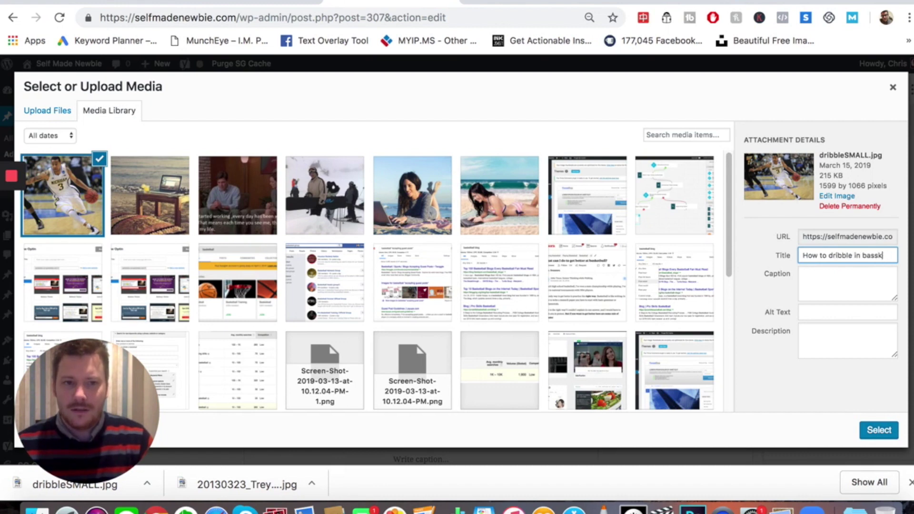
text(alls)
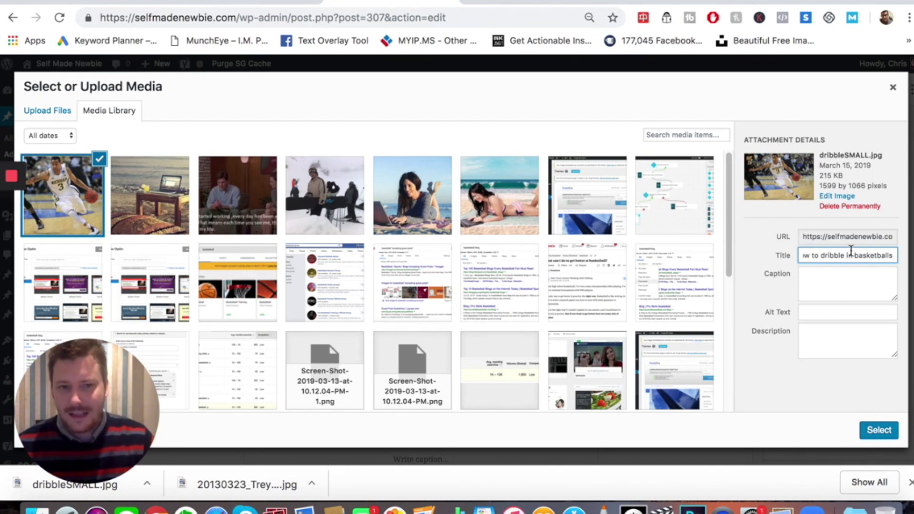
key(BackSpace)
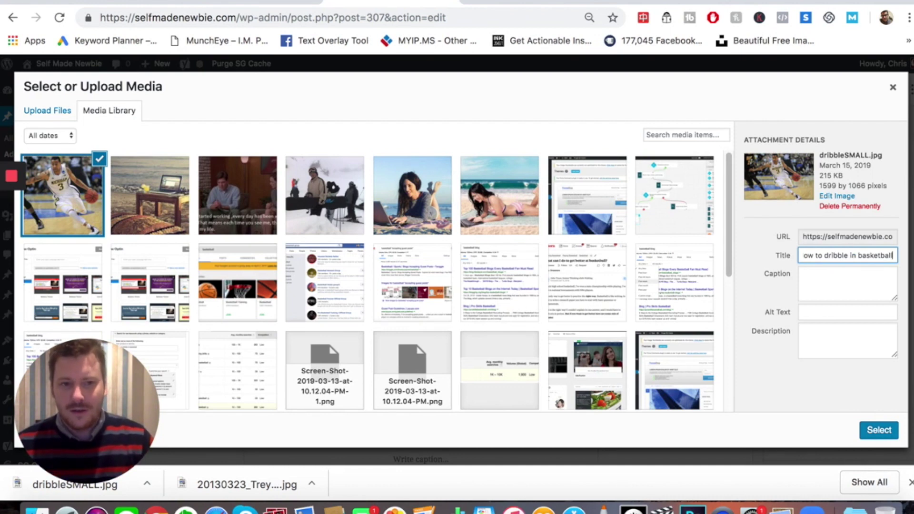
- Copy the title "How to dribble in basketball" into the image's alt text and apply the selected image to the post
triple_click(850, 253)
key(super+c)
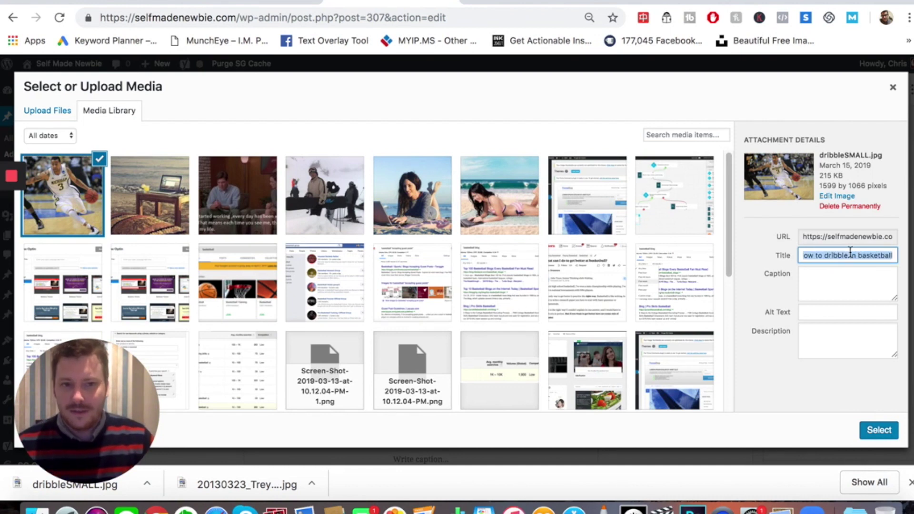
click(842, 315)
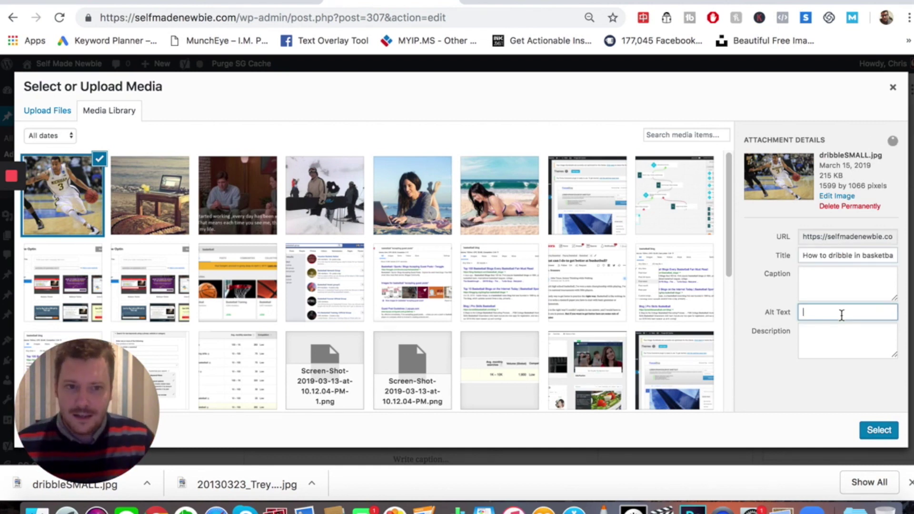
key(super+v)
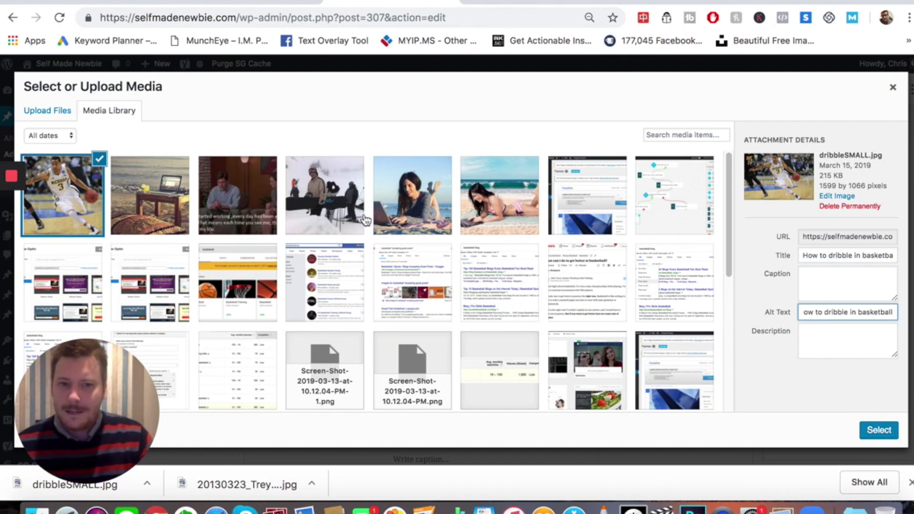
click(870, 437)
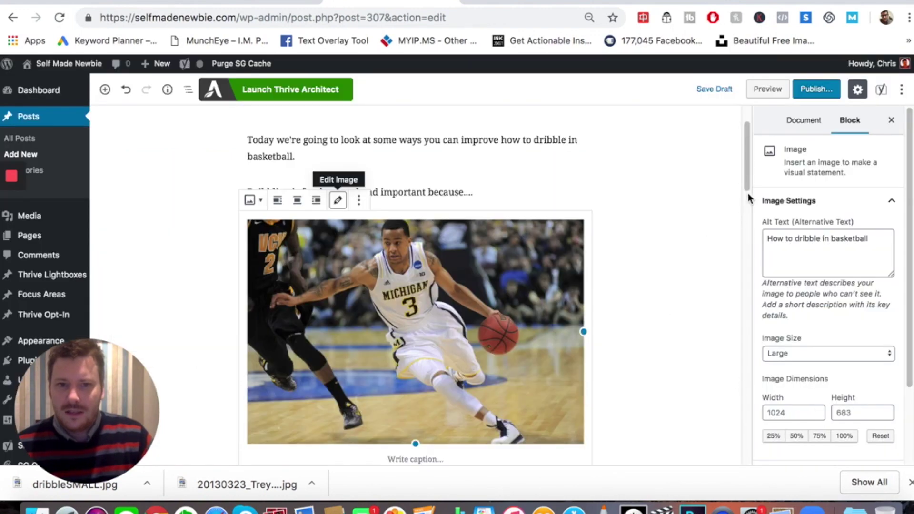
scroll(741, 156, up, 2)
scroll(740, 139, down, 15)
scroll(722, 323, up, 7)
scroll(726, 266, down, 1)
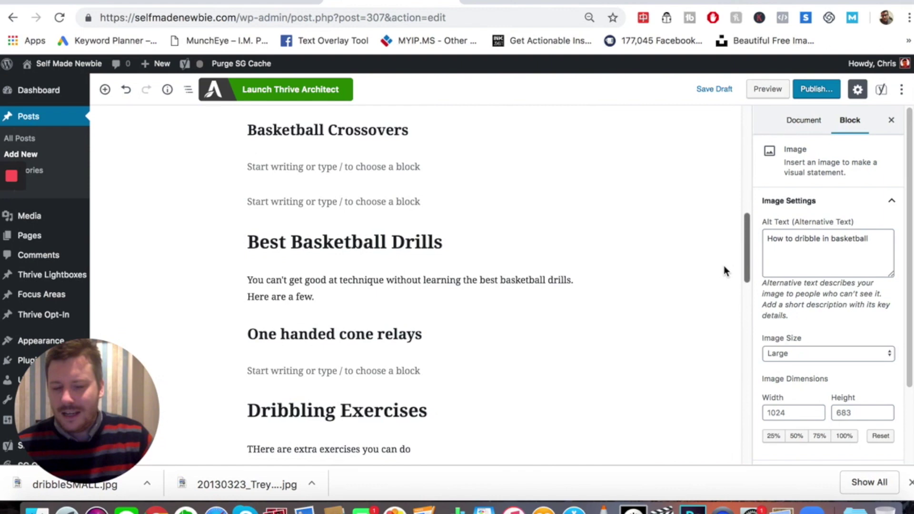
scroll(726, 271, down, 5)
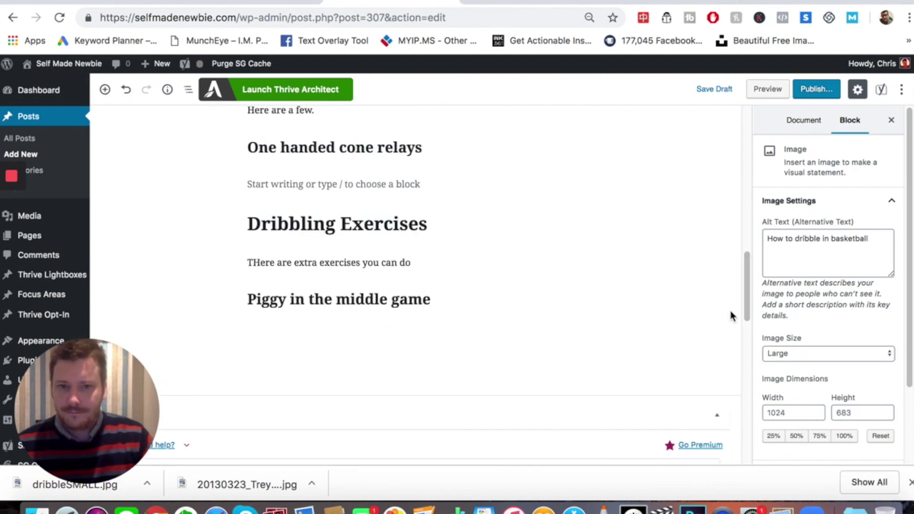